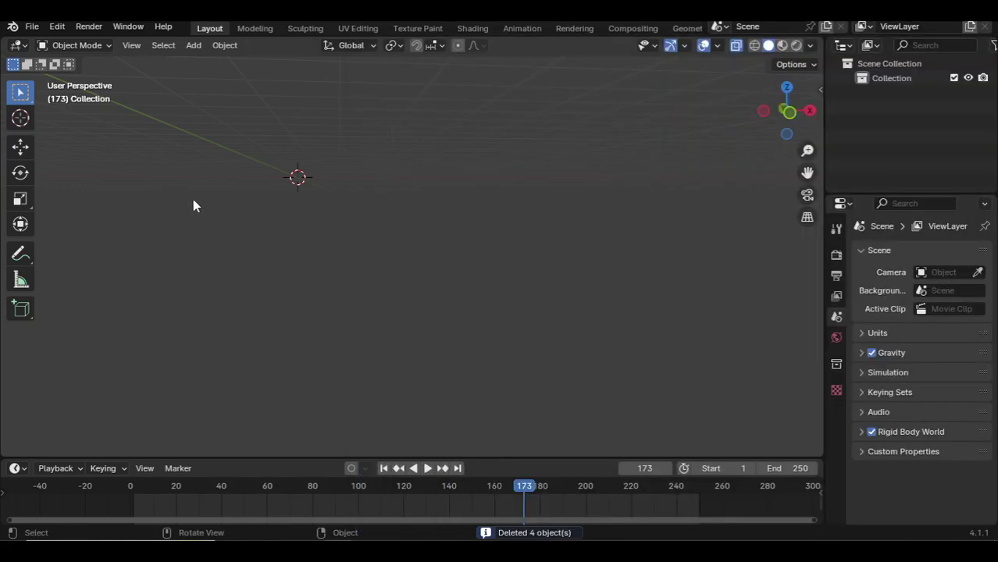
# - In front view, add a plane, shrink it and rotate it 90° on X to stand upright
pyautogui.press('KP_1')
pyautogui.hotkey('shift', 'a')
pyautogui.moveTo(210, 154)
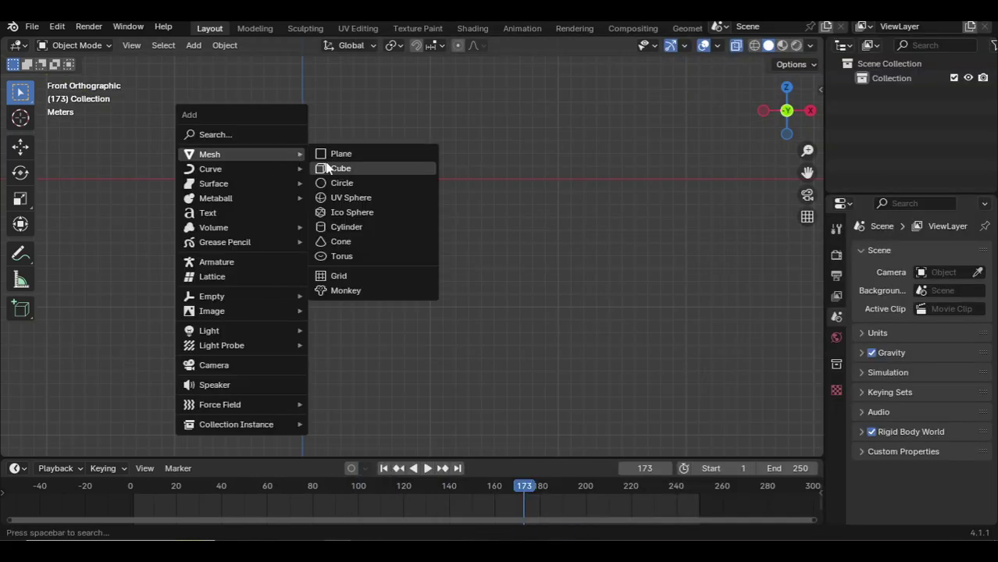
pyautogui.click(337, 154)
pyautogui.press('s')
pyautogui.click(309, 190)
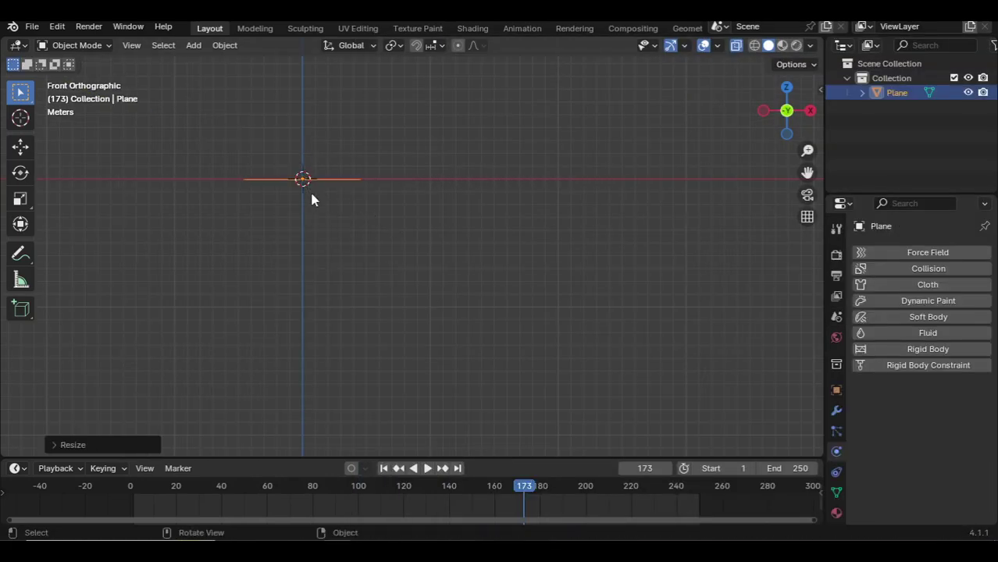
pyautogui.write('rx90')
pyautogui.press('Return')
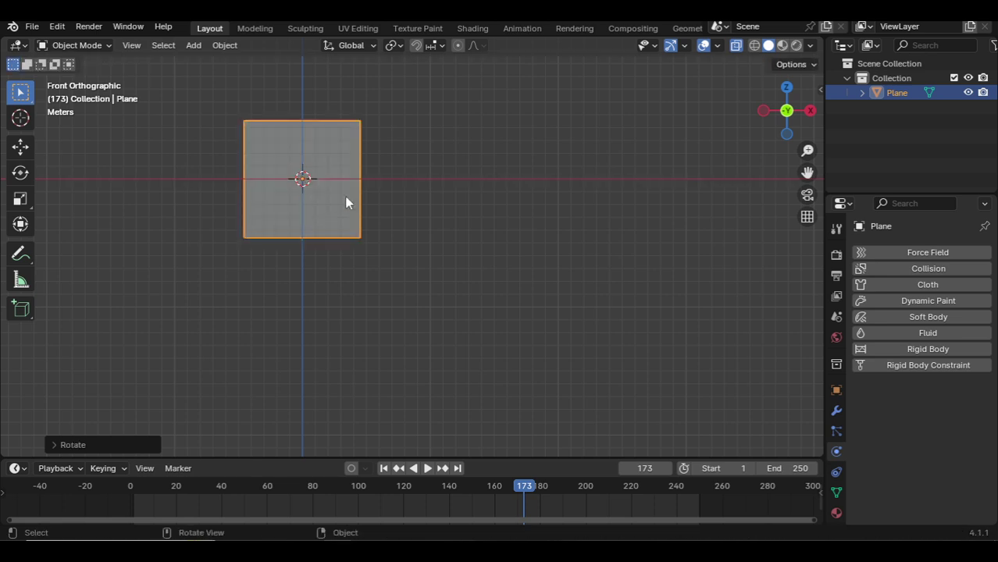
# - Flatten the plane along Z and raise it so its bottom edge meets the ground line
pyautogui.press('s')
pyautogui.press('z')
pyautogui.click(345, 170)
pyautogui.press('g')
pyautogui.press('z')
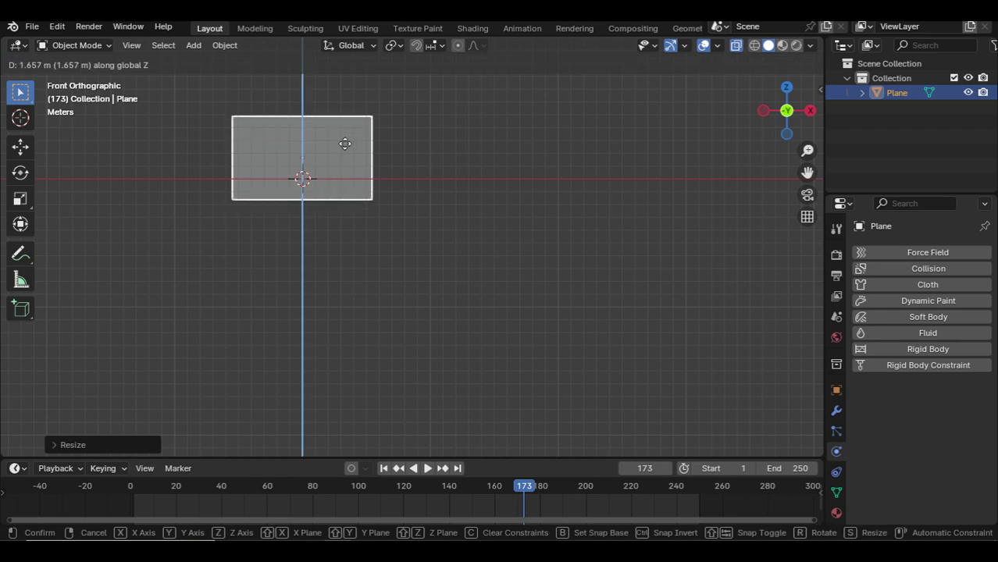
pyautogui.click(354, 129)
# - Deselect the wall, zoom in and bring up the Add menu for a cube
pyautogui.click(404, 290)
pyautogui.scroll(3, 382, 228)
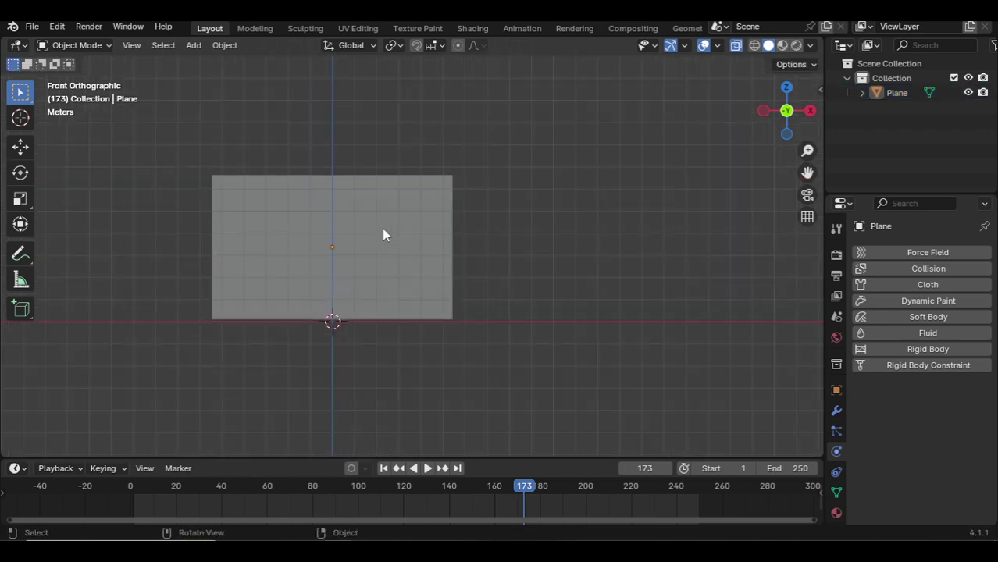
pyautogui.scroll(2, 382, 228)
pyautogui.hotkey('shift', 'a')
# - Add a cube at the origin, raise it along Z and flatten it into a thin slab
pyautogui.click(423, 111)
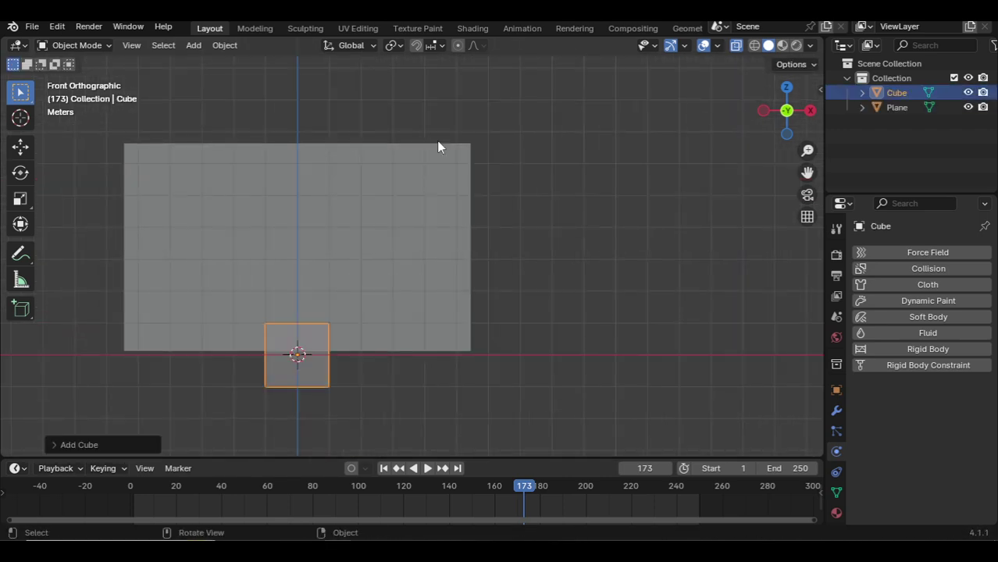
pyautogui.press('g')
pyautogui.press('z')
pyautogui.click(403, 175)
pyautogui.press('g')
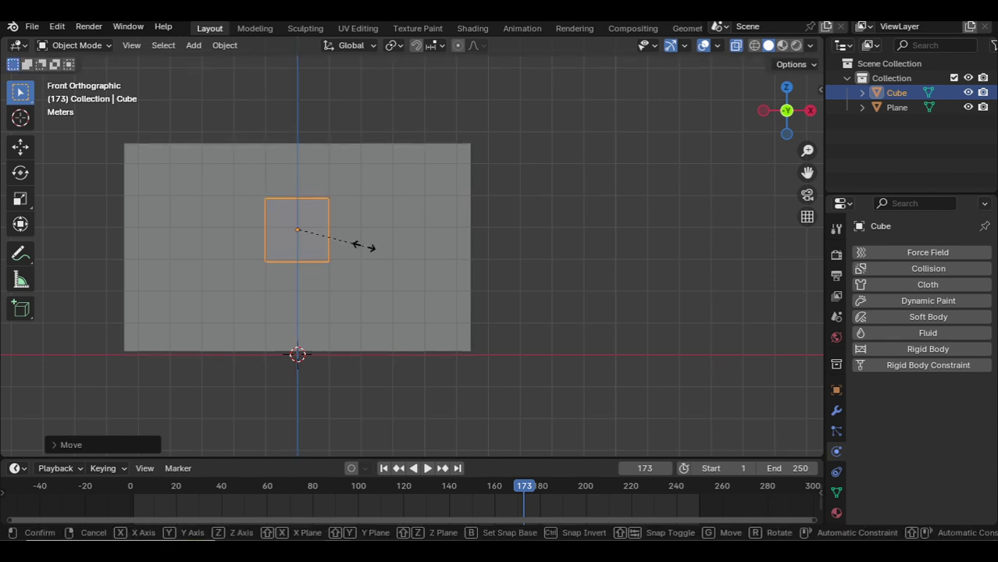
pyautogui.press('z')
pyautogui.click(315, 232)
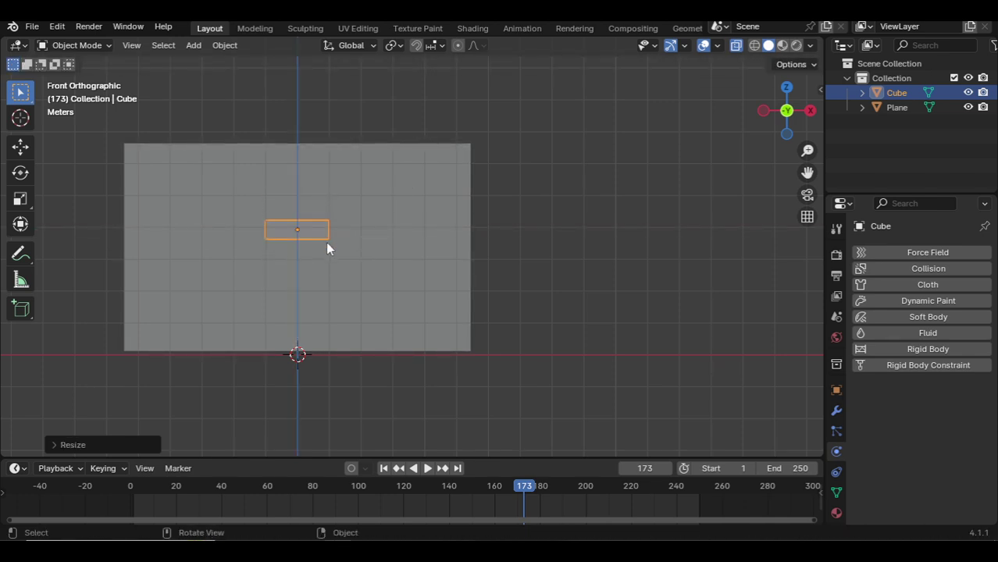
# - Move the slab to the wall's bottom edge, then select the wall plane in top view
pyautogui.press('g')
pyautogui.click(369, 356)
pyautogui.press('KP_7')
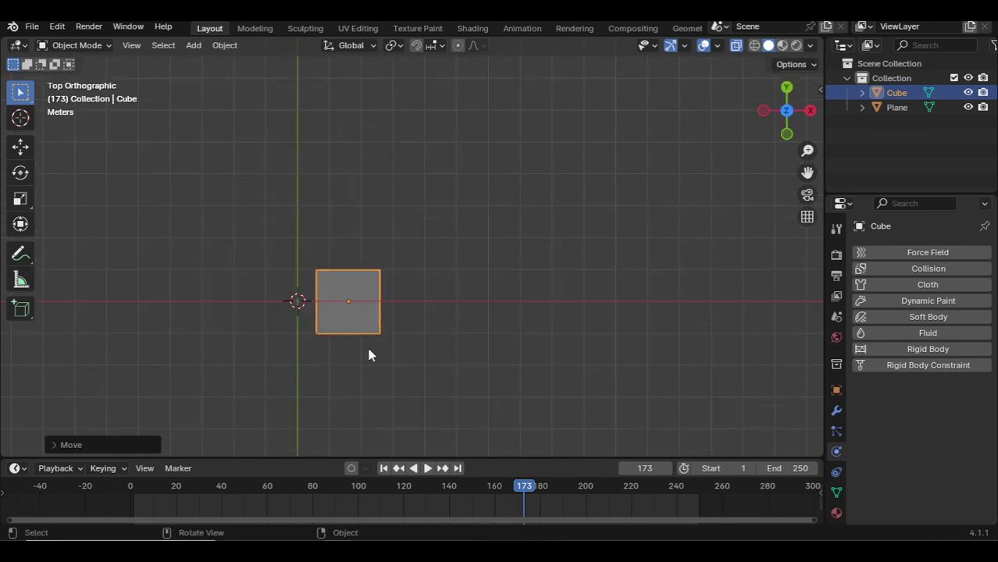
pyautogui.scroll(4, 428, 287)
pyautogui.click(452, 402)
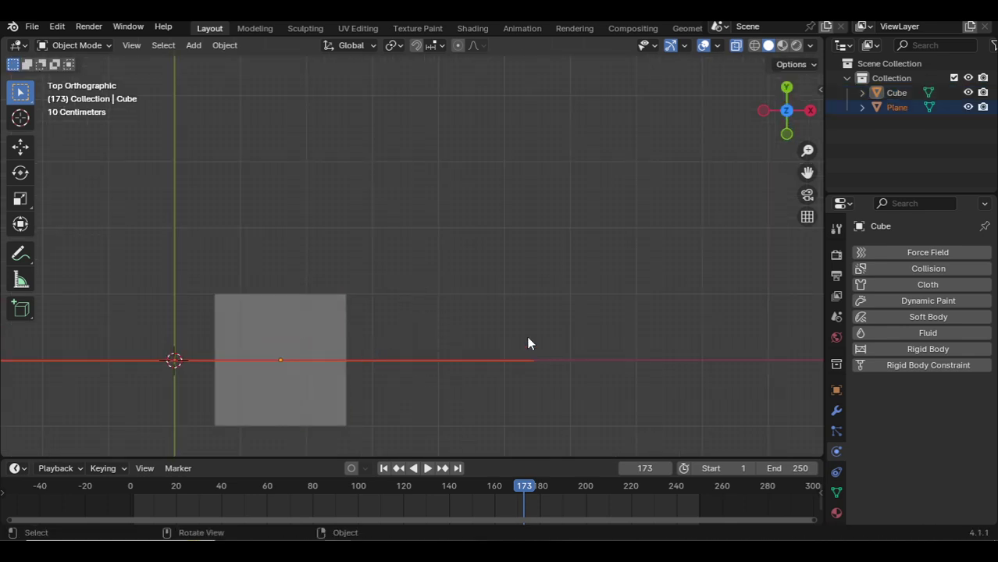
# - Add a Solidify modifier to the cube with a 0.12 m thickness
pyautogui.click(836, 410)
pyautogui.click(928, 253)
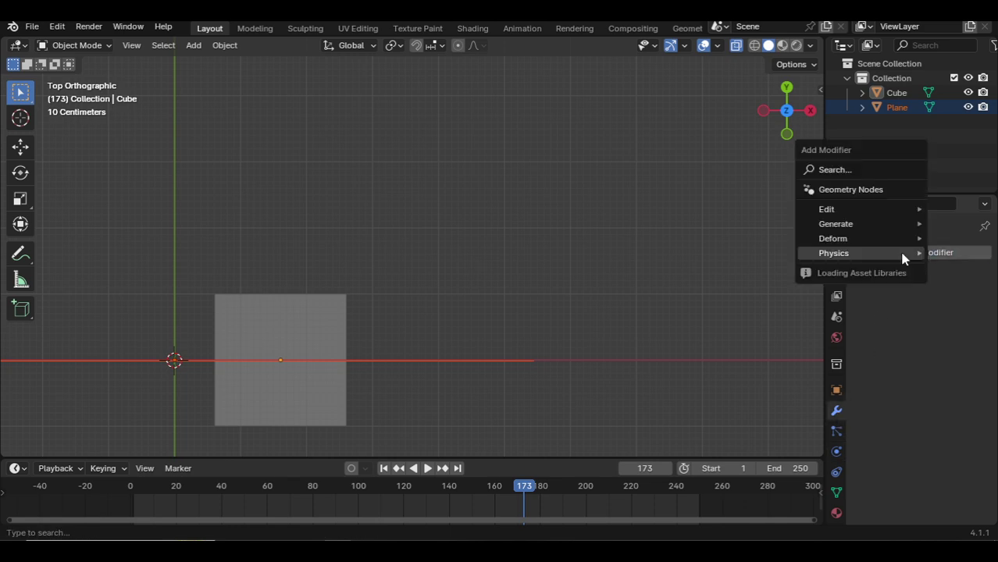
pyautogui.click(919, 260)
pyautogui.moveTo(836, 224)
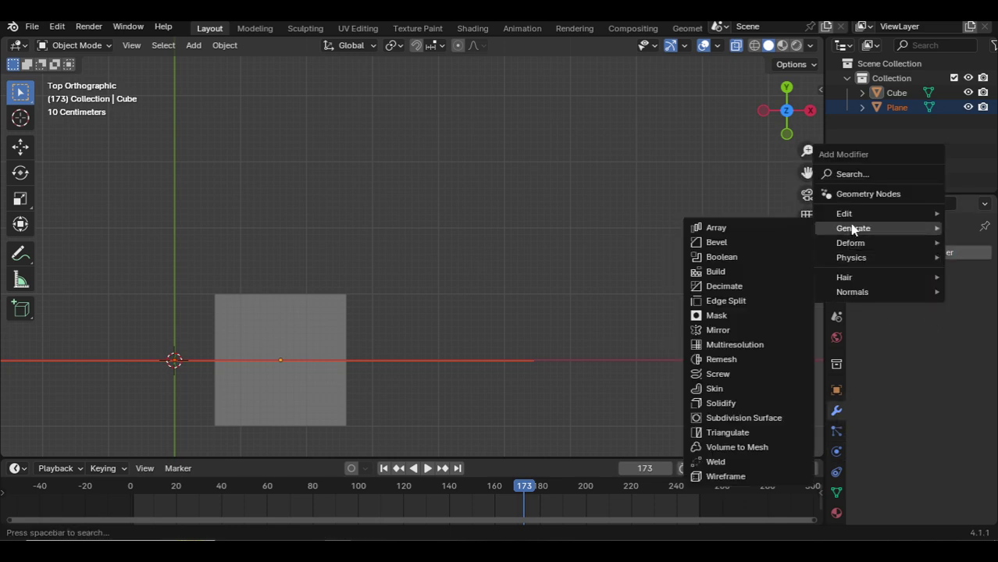
pyautogui.click(721, 403)
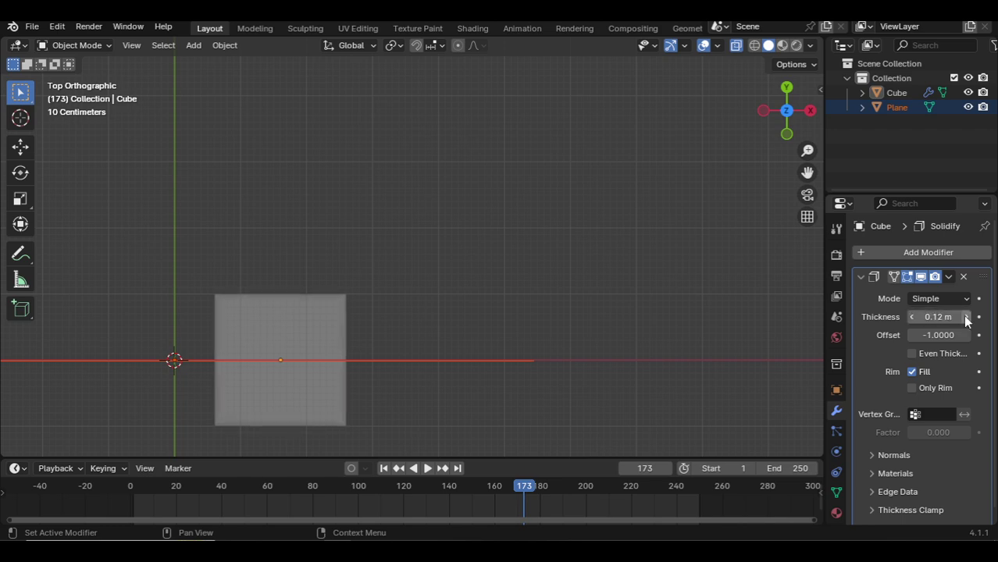
# - Orbit into a perspective view, reselect the wall plane and restore solid shading
pyautogui.press('Tab')
pyautogui.press('Tab')
pyautogui.click(505, 316)
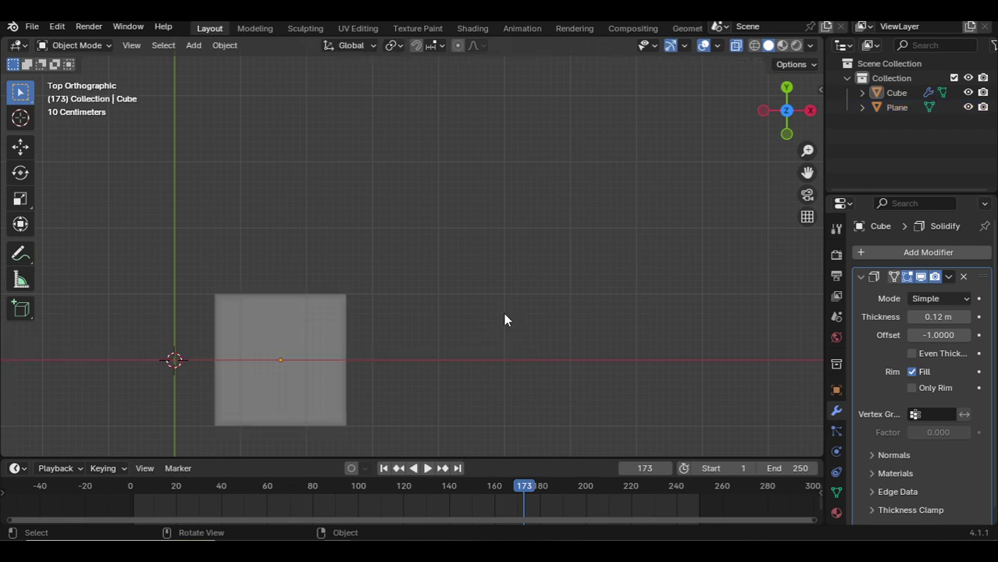
pyautogui.moveTo(501, 348)
pyautogui.mouseDown(button='middle')
pyautogui.moveTo(509, 370)
pyautogui.moveTo(591, 322)
pyautogui.mouseUp(button='middle')
pyautogui.click(509, 370)
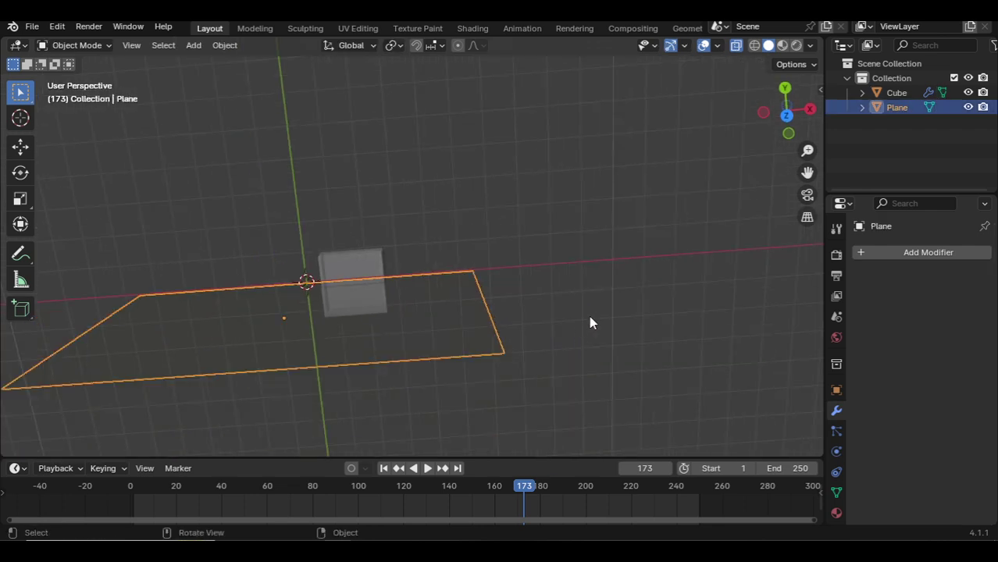
pyautogui.click(736, 45)
# - Select only the wall plane, add a Solidify modifier, increase its thickness and apply it
pyautogui.click(696, 156)
pyautogui.press('KP_7')
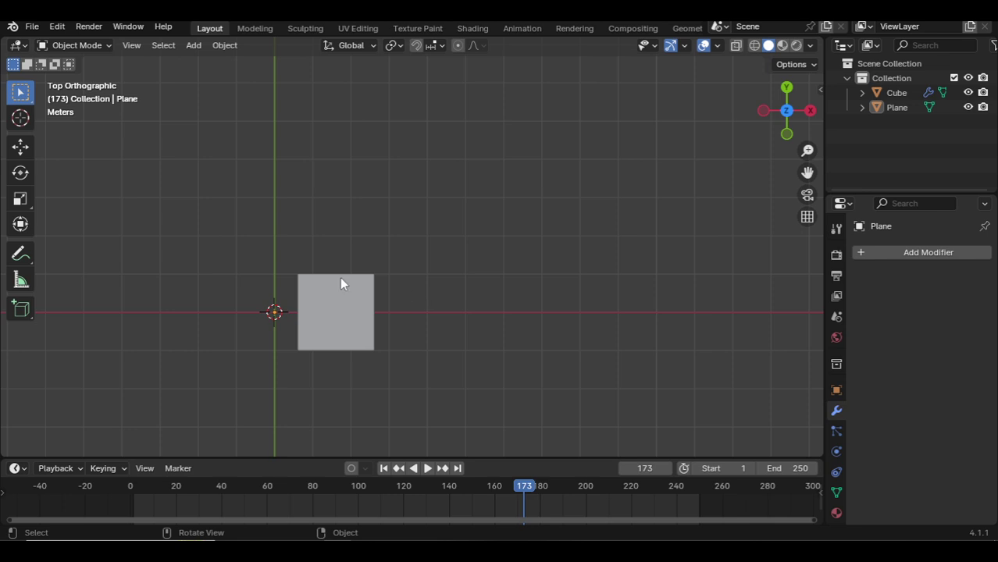
pyautogui.press('a')
pyautogui.moveTo(157, 272); pyautogui.dragTo(67, 359)
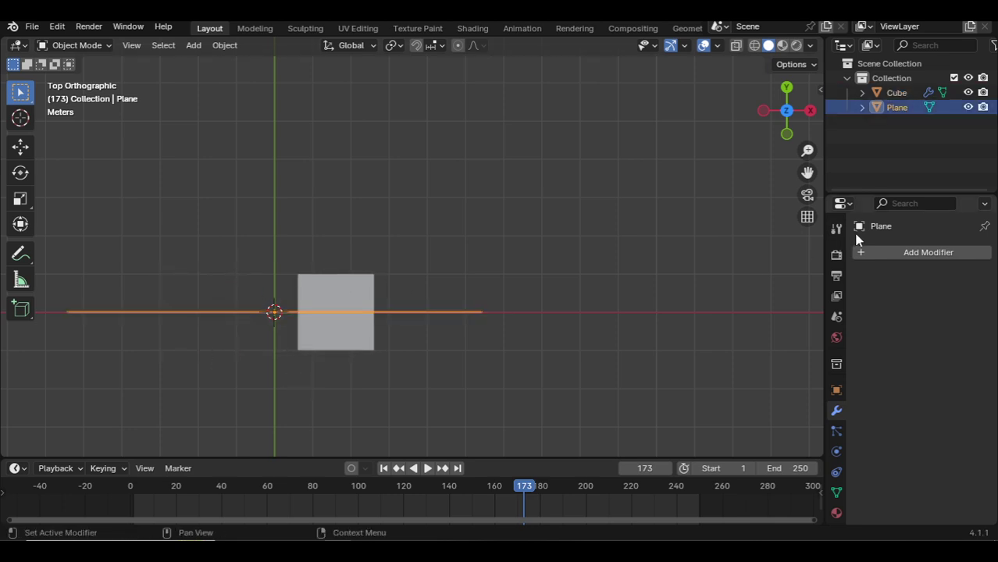
pyautogui.click(921, 252)
pyautogui.moveTo(850, 254)
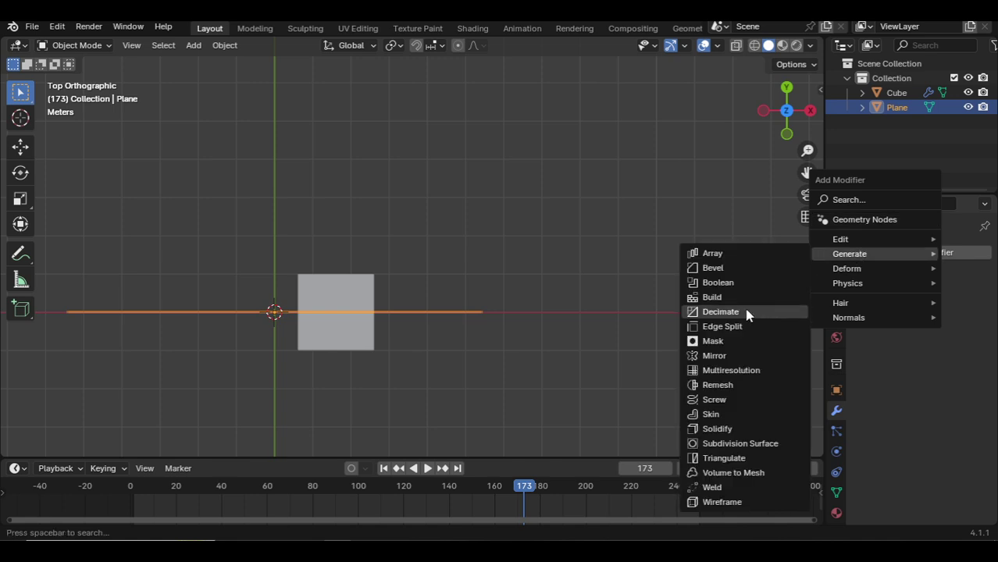
pyautogui.click(717, 429)
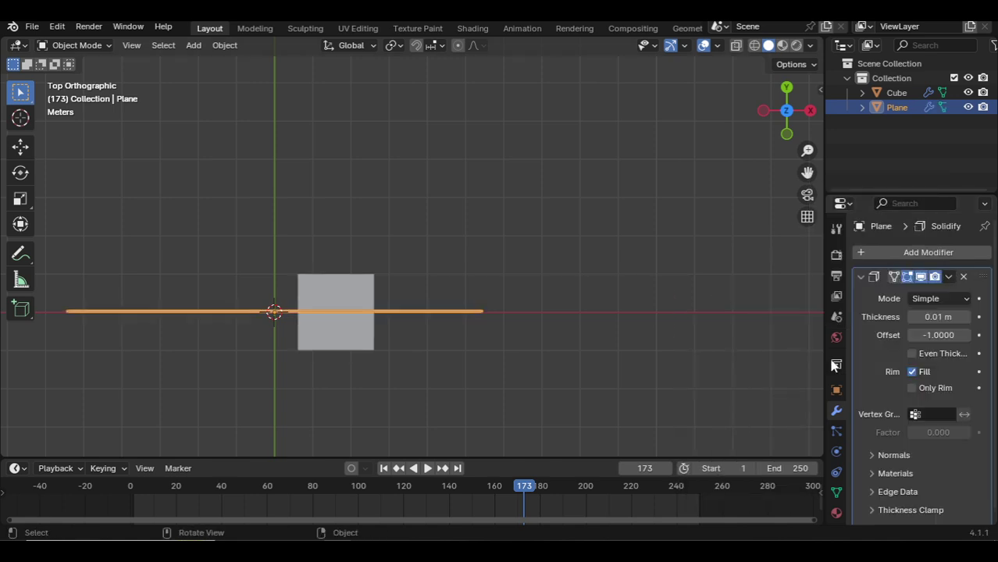
pyautogui.click(967, 318)
pyautogui.click(949, 277)
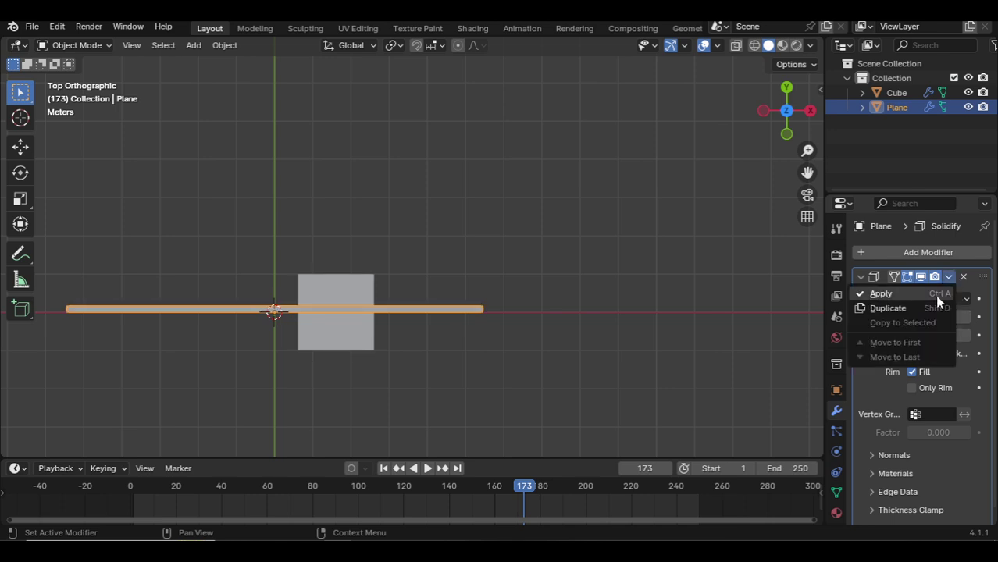
pyautogui.click(880, 292)
# - Remove the cube's Solidify modifier and drag the cube down and left
pyautogui.click(407, 271)
pyautogui.click(382, 283)
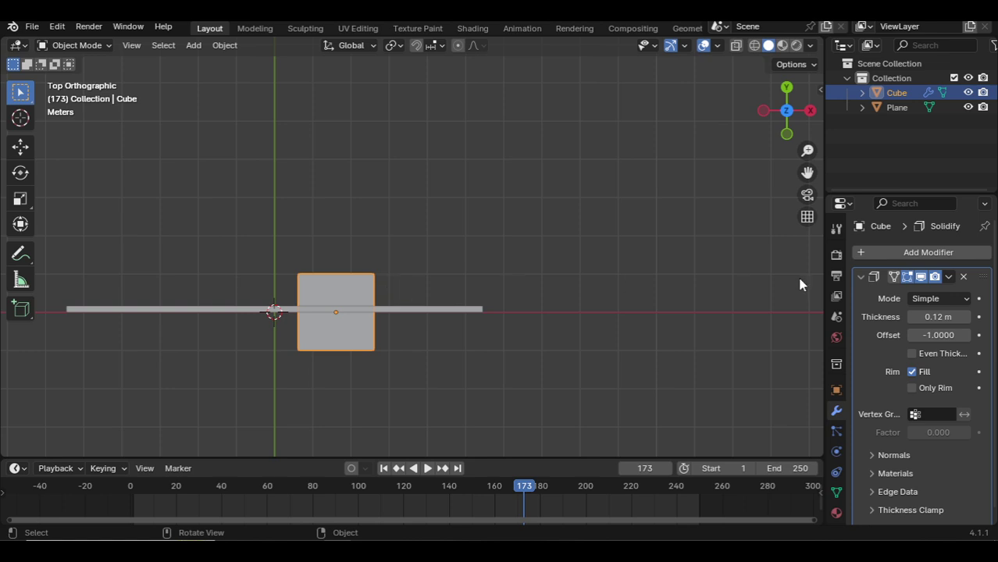
pyautogui.click(964, 277)
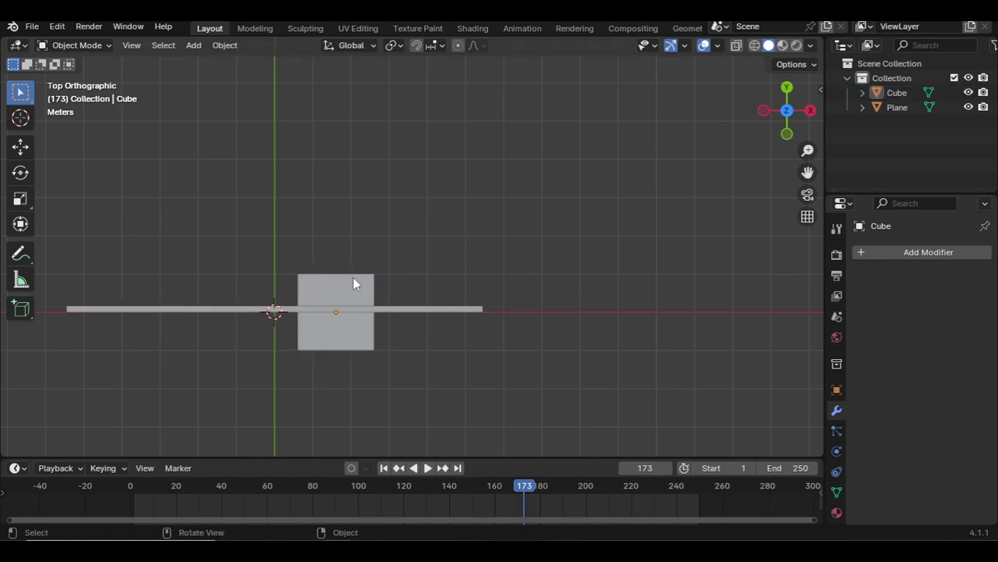
pyautogui.moveTo(353, 276); pyautogui.dragTo(326, 330)
# - Switch to front view, colour objects randomly in viewport shading, and reselect the cube
pyautogui.press('KP_1')
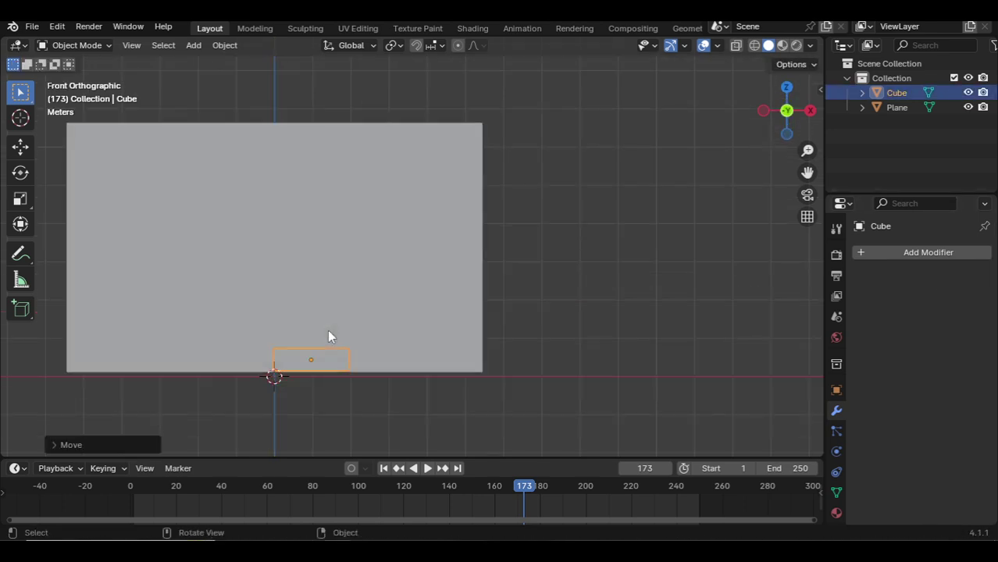
pyautogui.click(812, 47)
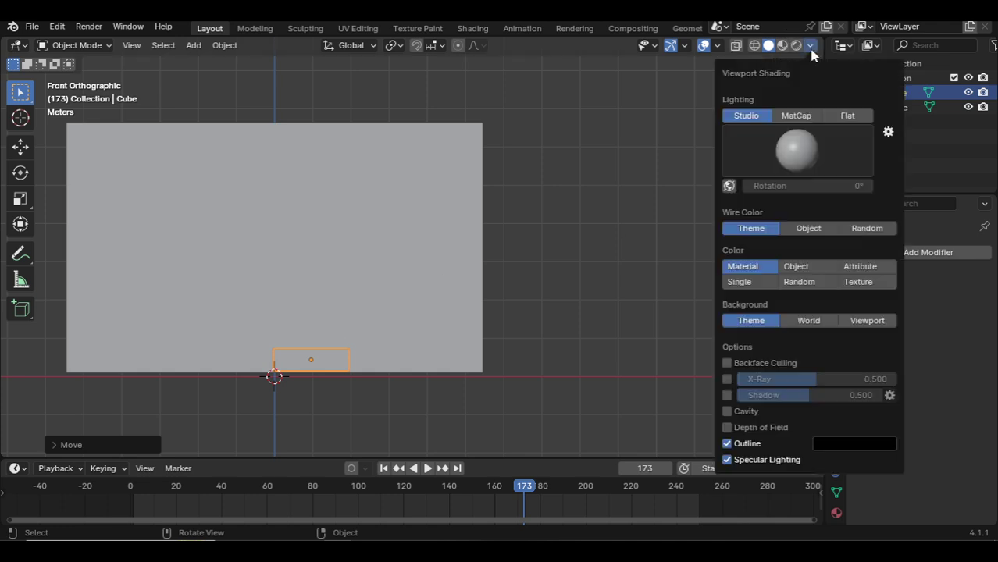
pyautogui.click(795, 281)
pyautogui.click(443, 370)
pyautogui.click(318, 365)
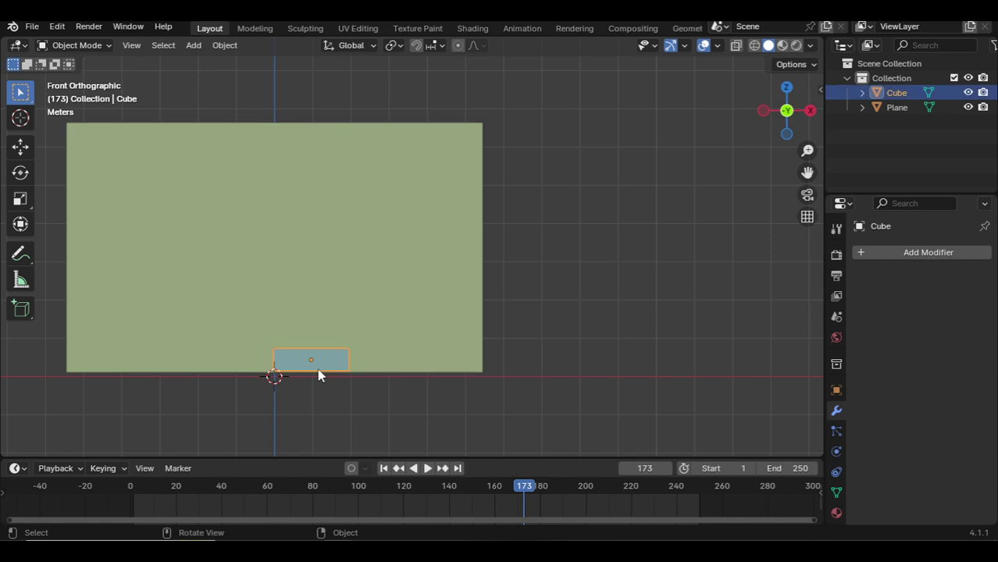
# - Scale the cube down to about 0.45 of its size
pyautogui.scroll(2, 312, 372)
pyautogui.keyDown('shift'); pyautogui.moveTo(312, 372); pyautogui.dragTo(593, 310, button='middle'); pyautogui.keyUp('shift')
pyautogui.press('s')
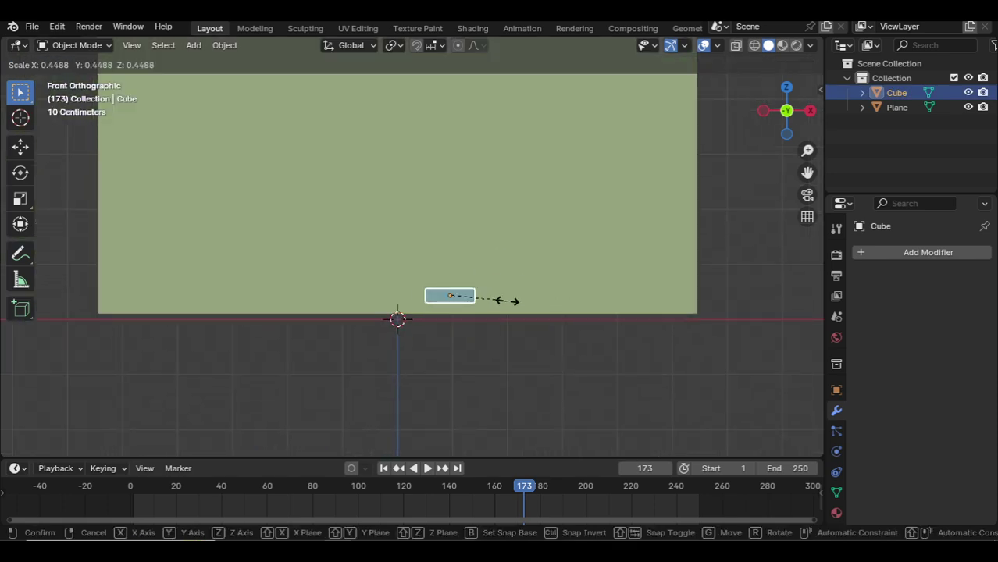
pyautogui.click(504, 299)
pyautogui.press('s')
pyautogui.press('z')
pyautogui.press('Escape')
# - Lower the slab to the floor line and bring up the Generate modifiers list
pyautogui.scroll(2, 505, 320)
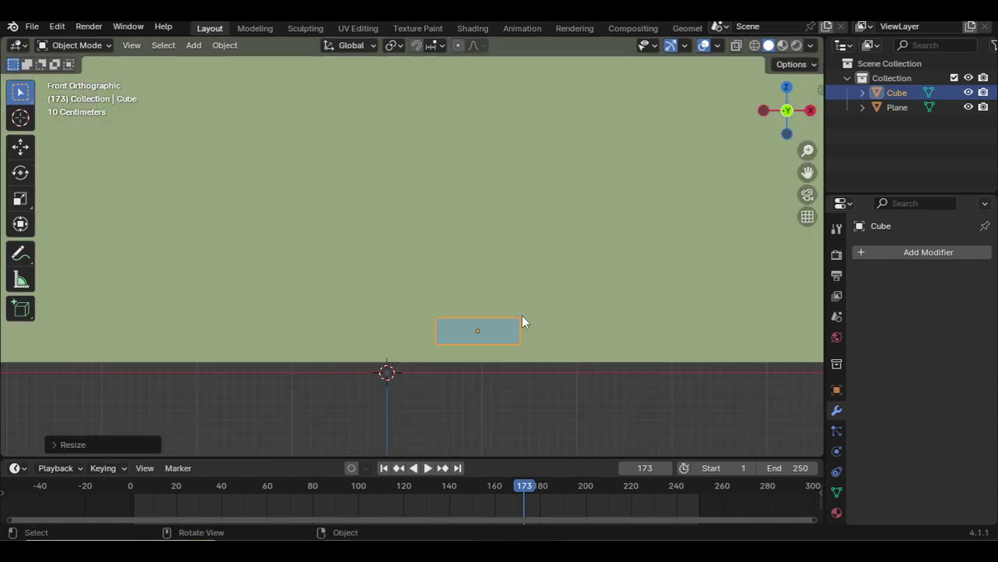
pyautogui.keyDown('shift'); pyautogui.moveTo(521, 315); pyautogui.dragTo(547, 251, button='middle'); pyautogui.keyUp('shift')
pyautogui.press('g')
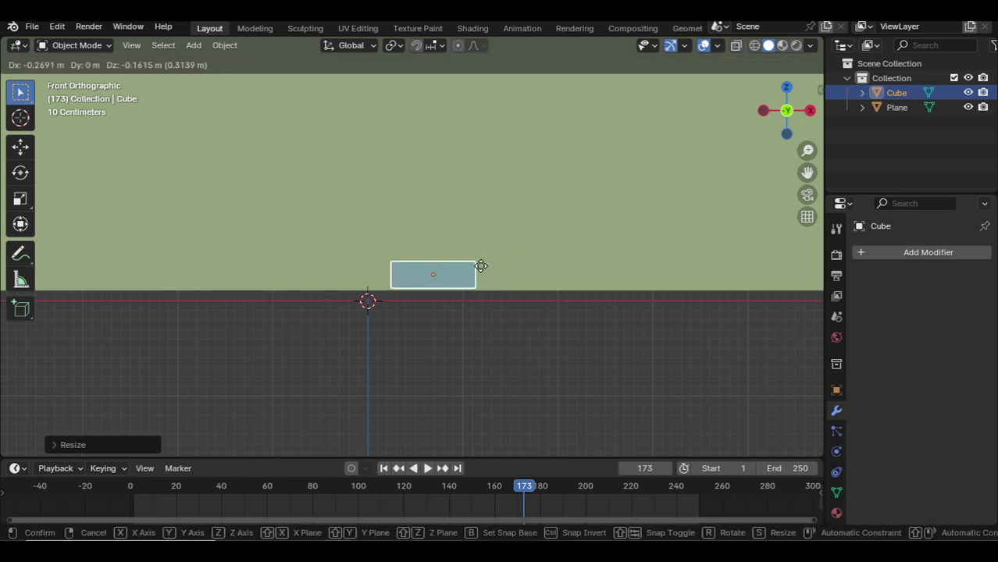
pyautogui.scroll(-2, 506, 263)
pyautogui.click(507, 264)
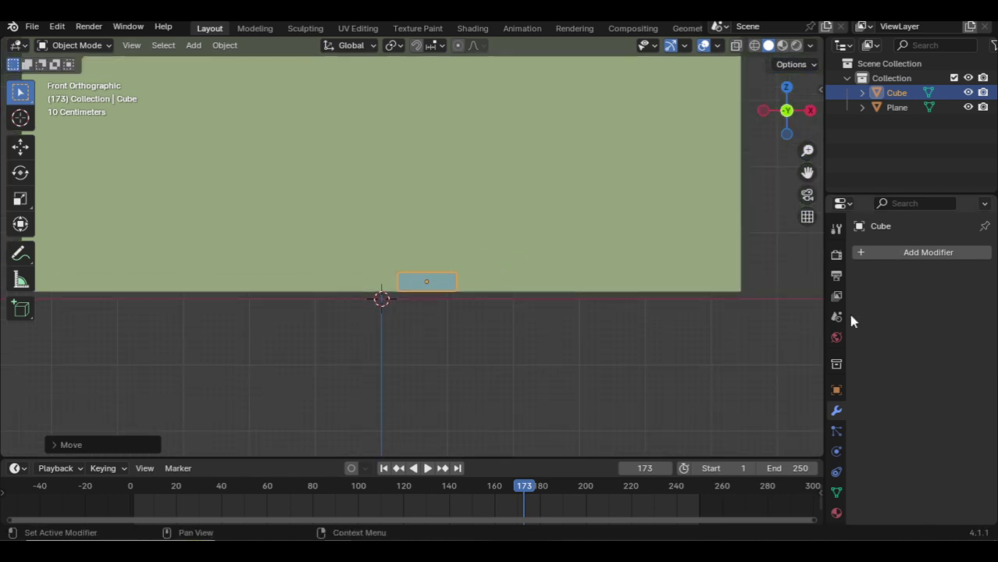
pyautogui.click(942, 253)
pyautogui.moveTo(877, 246)
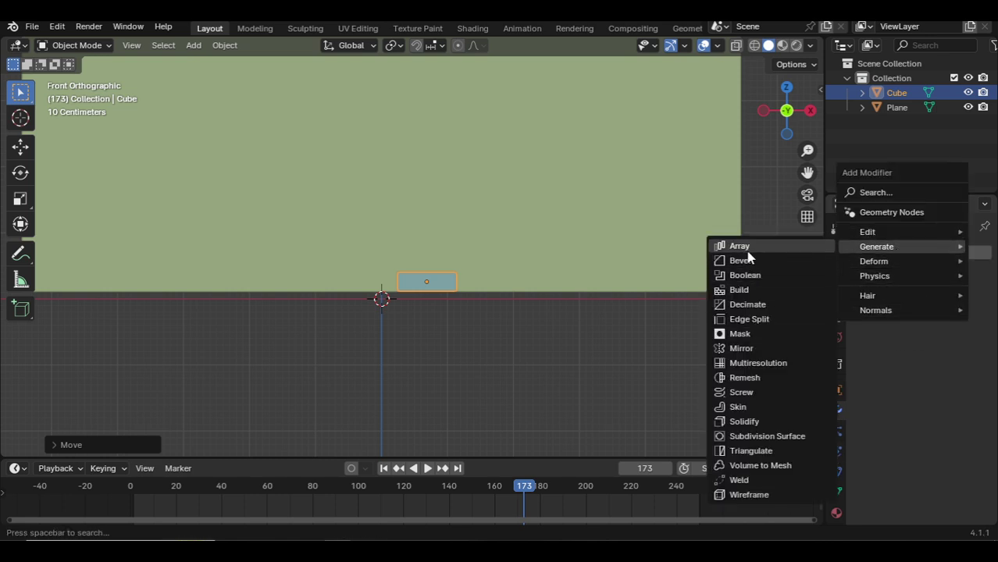
# - Add an Array modifier to the slab, adjust its offsets and set Y offset to 0
pyautogui.click(748, 248)
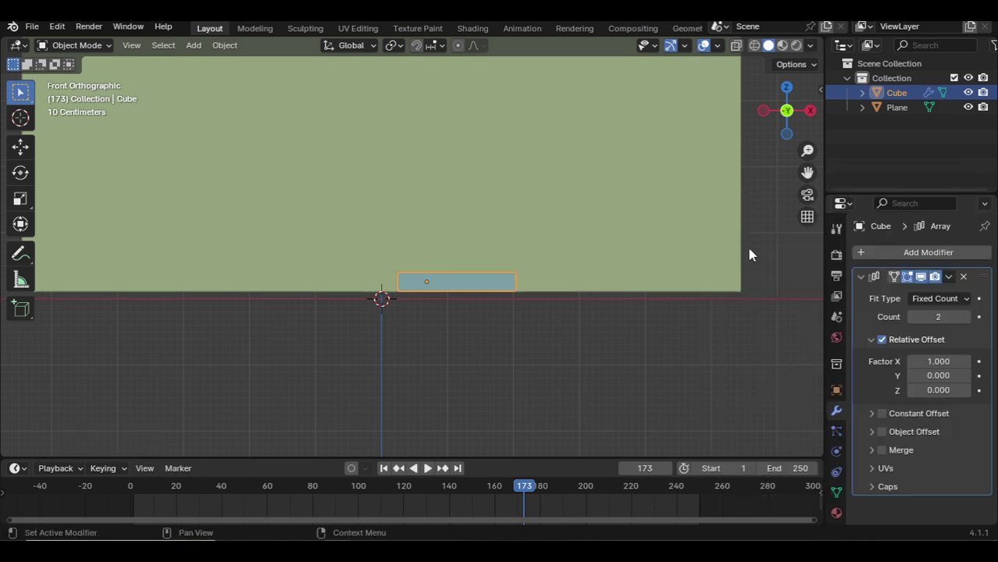
pyautogui.click(968, 362)
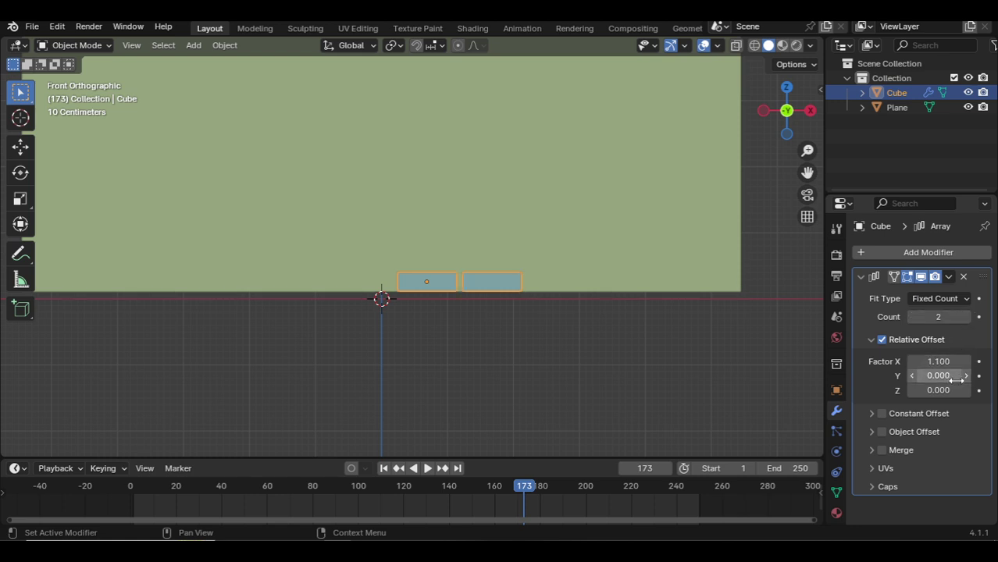
pyautogui.click(966, 376)
pyautogui.click(966, 376)
pyautogui.doubleClick(968, 390)
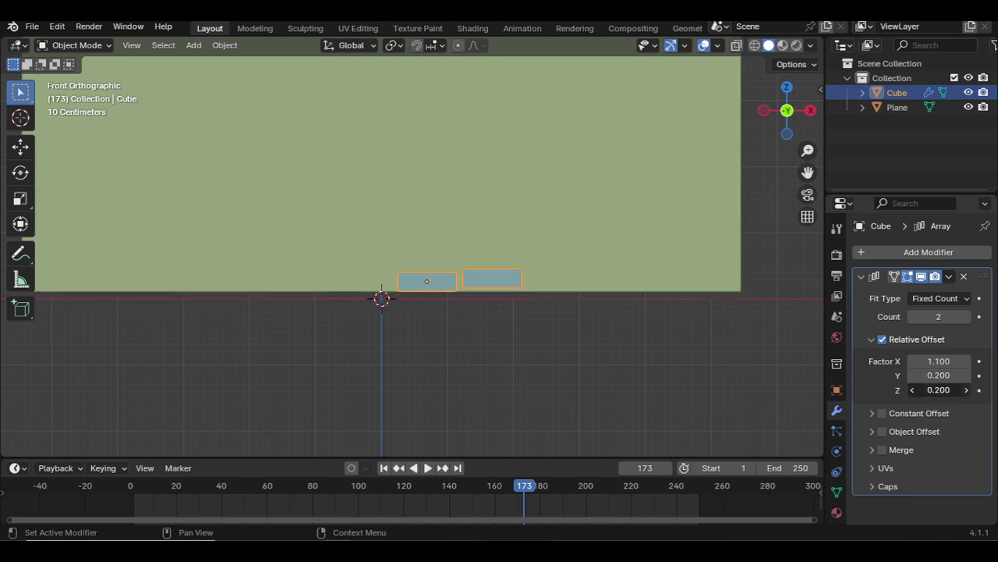
pyautogui.doubleClick(968, 390)
pyautogui.click(967, 391)
pyautogui.doubleClick(968, 390)
pyautogui.doubleClick(968, 390)
pyautogui.click(968, 391)
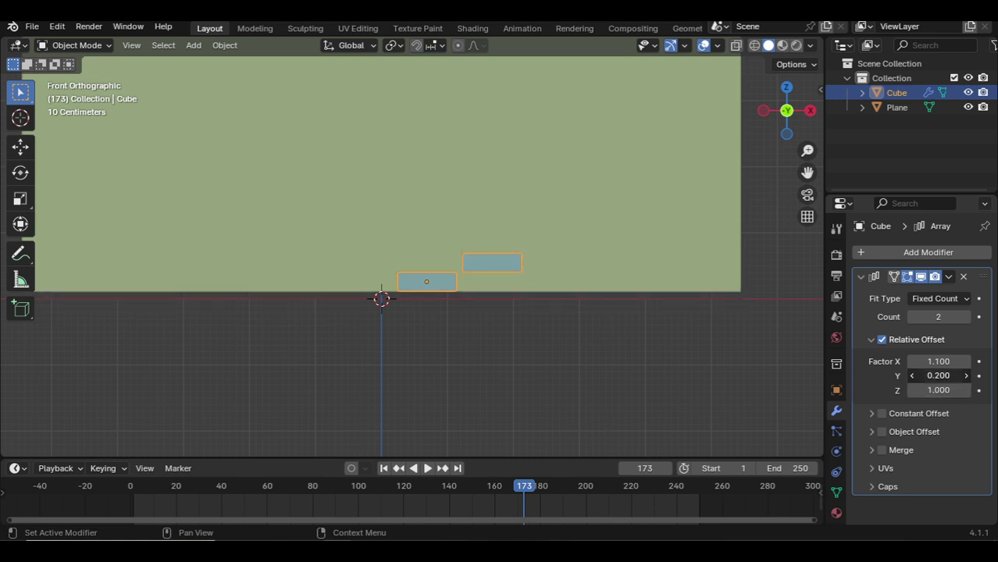
pyautogui.write('0')
pyautogui.press('Return')
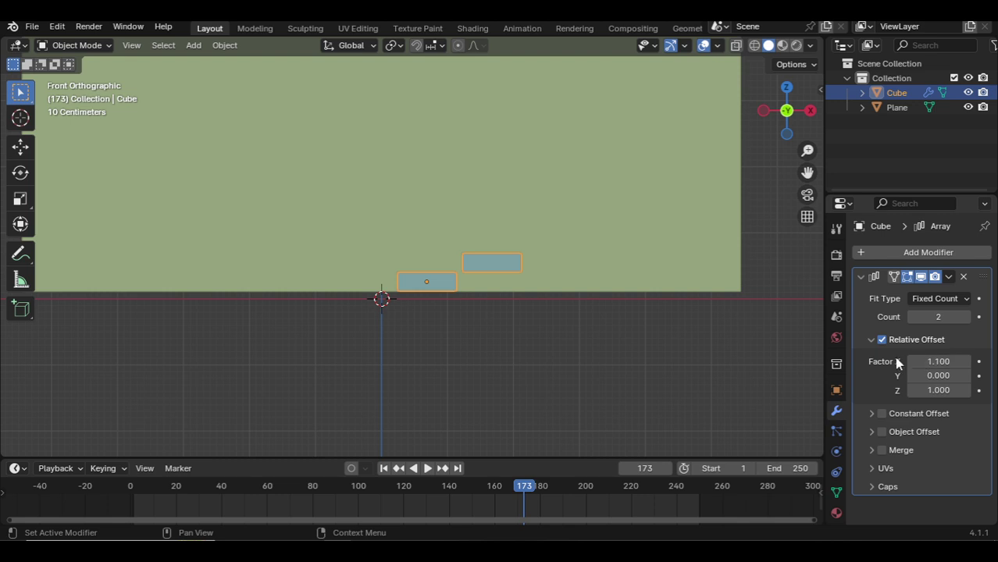
# - Set the array's relative X offset to 1.000 with a count of 8
pyautogui.click(913, 362)
pyautogui.click(913, 362)
pyautogui.write('1.000')
pyautogui.press('Return')
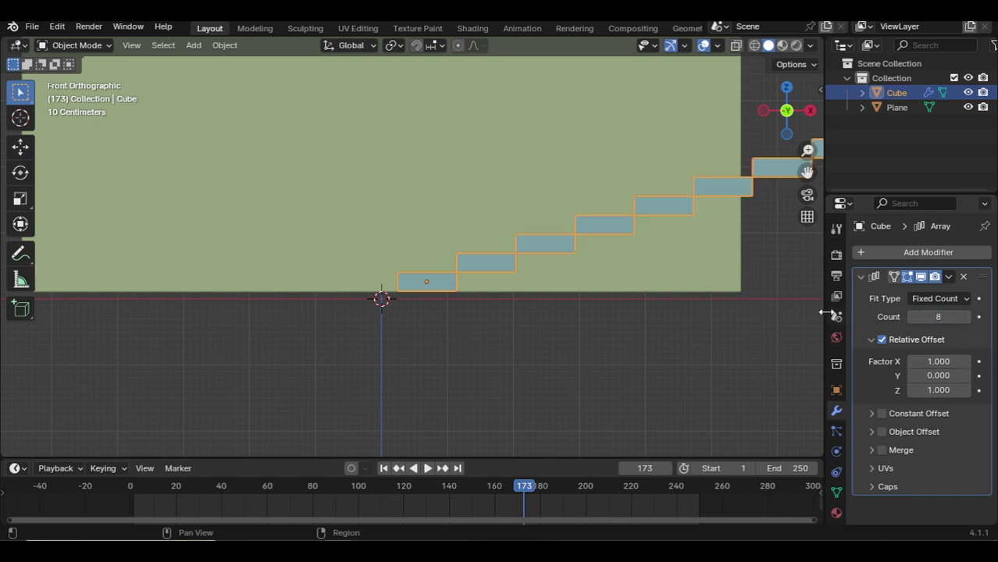
pyautogui.scroll(-3, 667, 256)
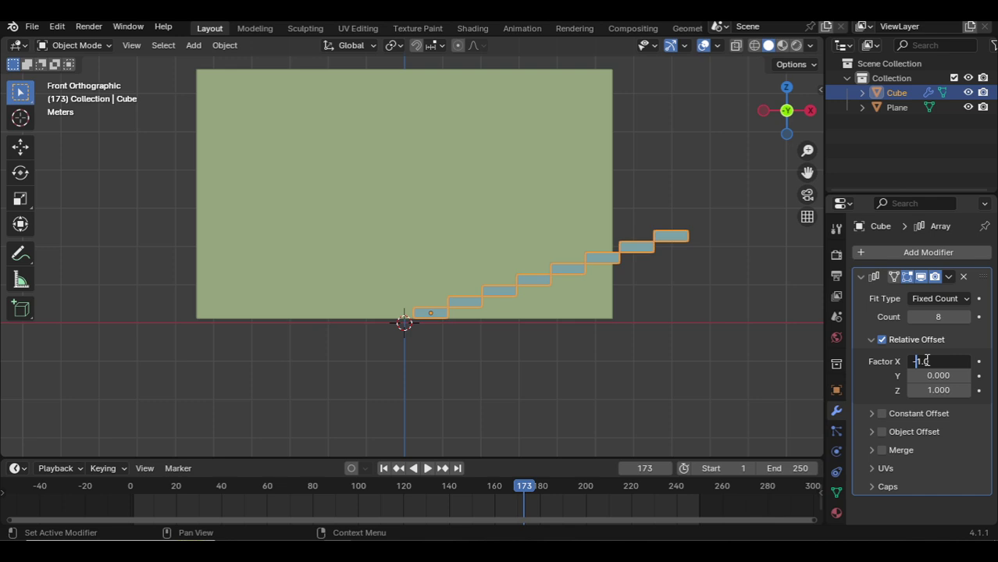
pyautogui.press('Return')
pyautogui.press('Tab')
pyautogui.press('Tab')
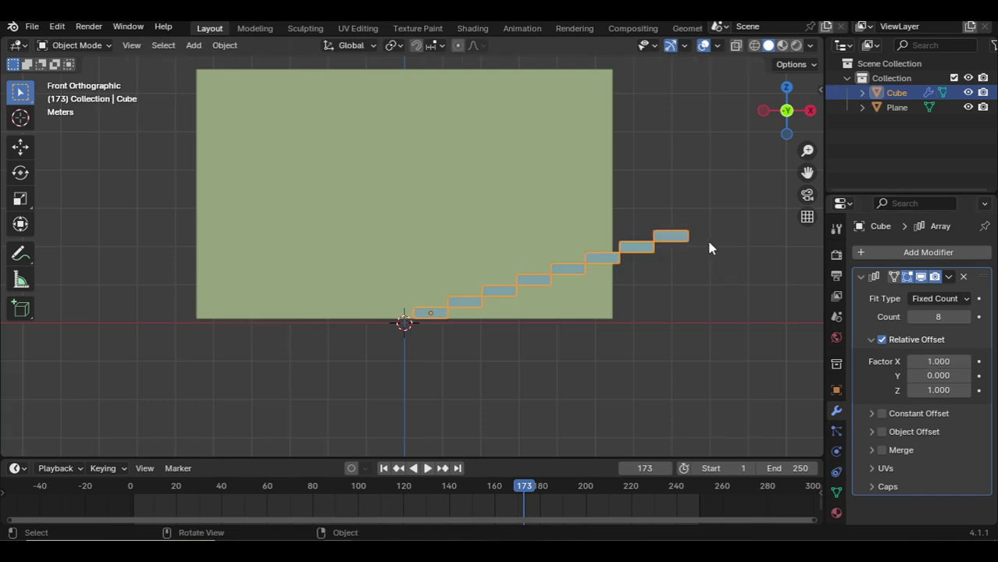
# - From top view, scale the stairs along Y to make the steps deeper
pyautogui.press('KP_7')
pyautogui.scroll(1, 654, 359)
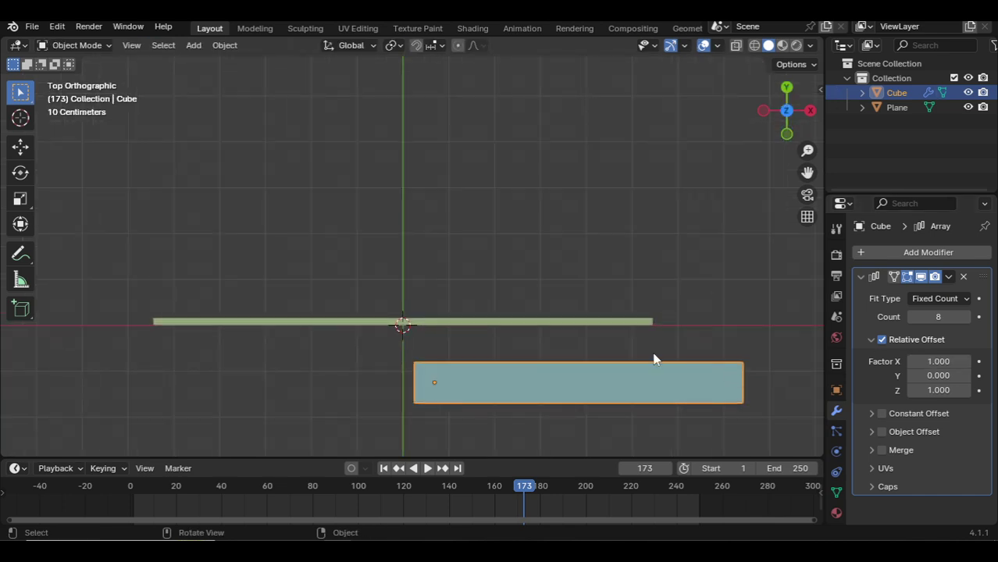
pyautogui.press('s')
pyautogui.press('y')
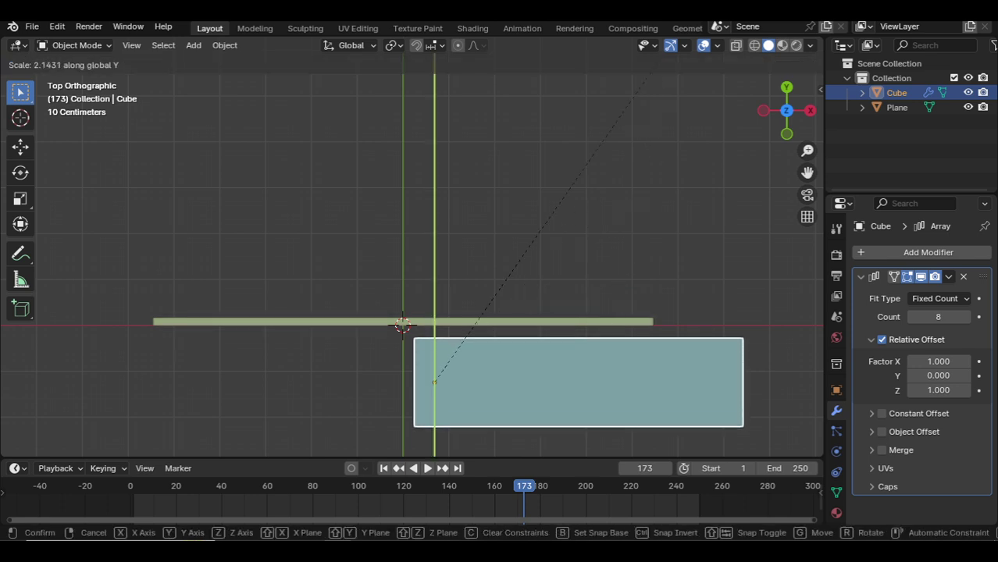
pyautogui.click(650, 88)
# - Back in front view, reduce the array count to 6 steps
pyautogui.press('KP_1')
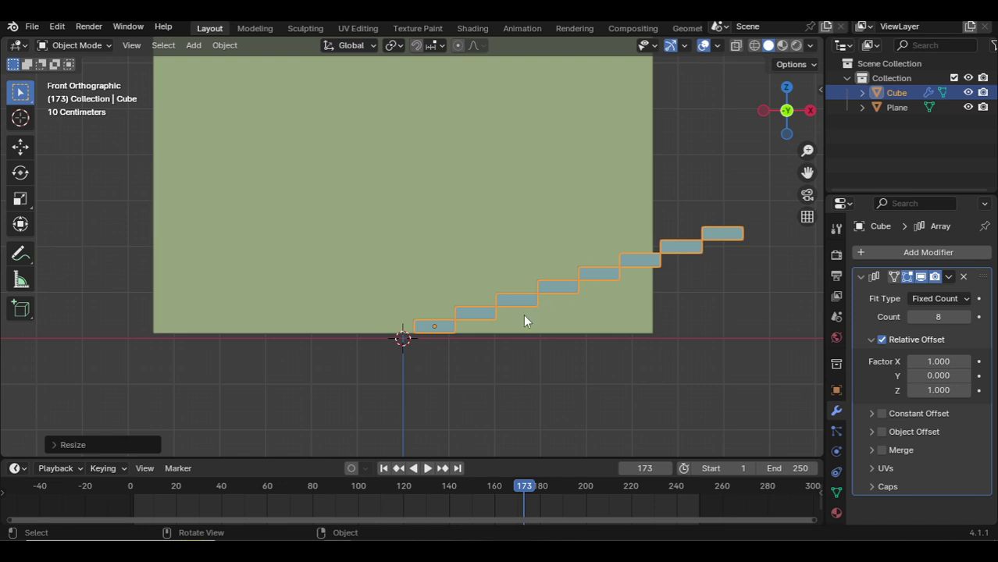
pyautogui.scroll(2, 524, 316)
pyautogui.scroll(-2, 523, 319)
pyautogui.keyDown('shift'); pyautogui.moveTo(671, 207); pyautogui.dragTo(751, 332, button='middle'); pyautogui.keyUp('shift')
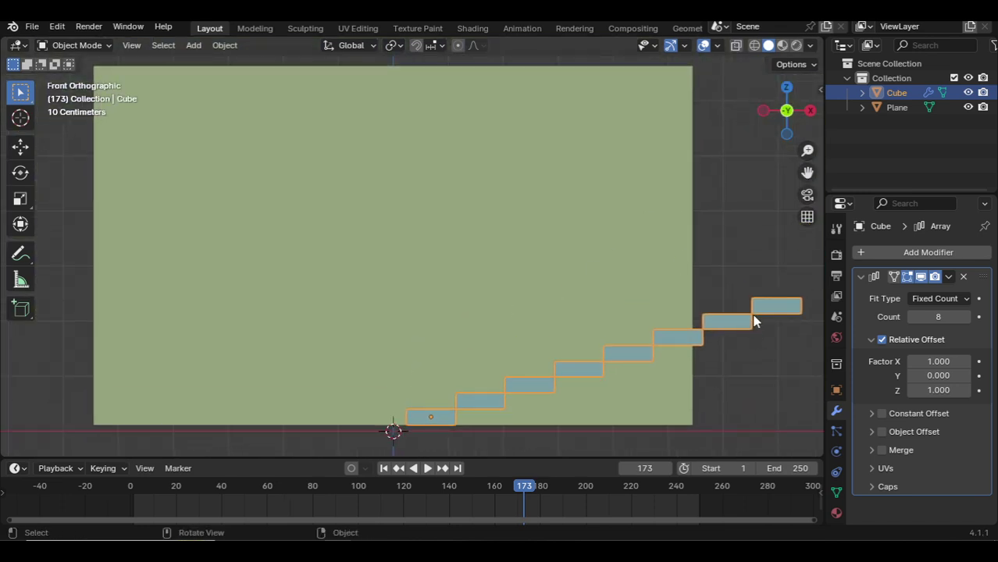
pyautogui.click(940, 316)
pyautogui.write('6')
pyautogui.press('Return')
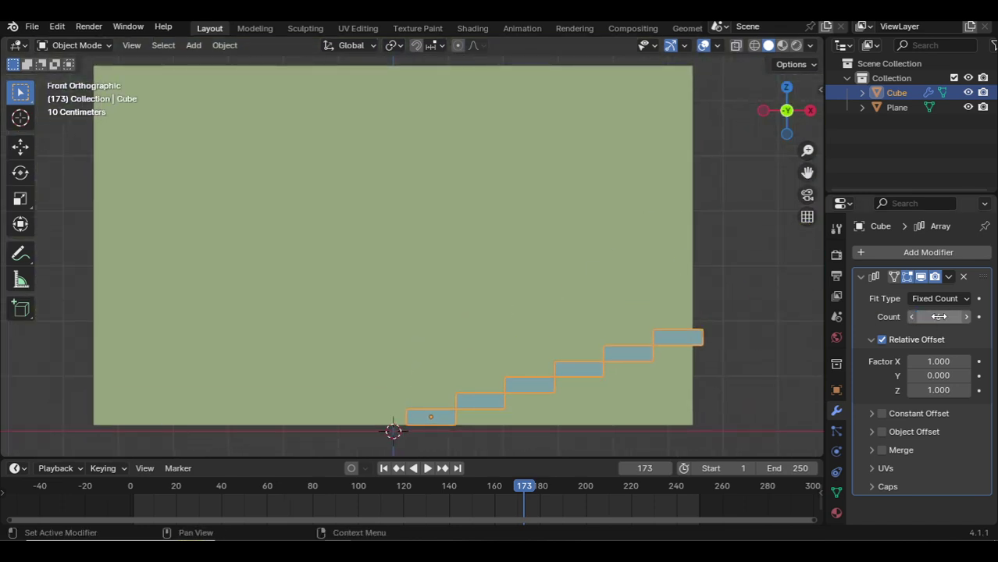
pyautogui.click(705, 338)
pyautogui.hotkey('ctrl', 'z')
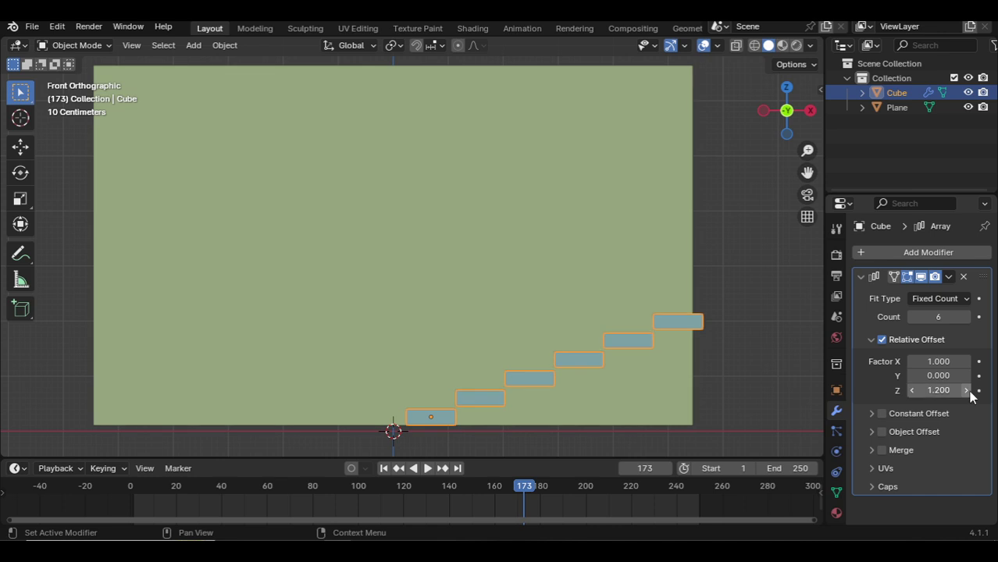
# - Set the array's Z relative offset to -1.0 so each step descends one height
pyautogui.click(914, 393)
pyautogui.click(914, 392)
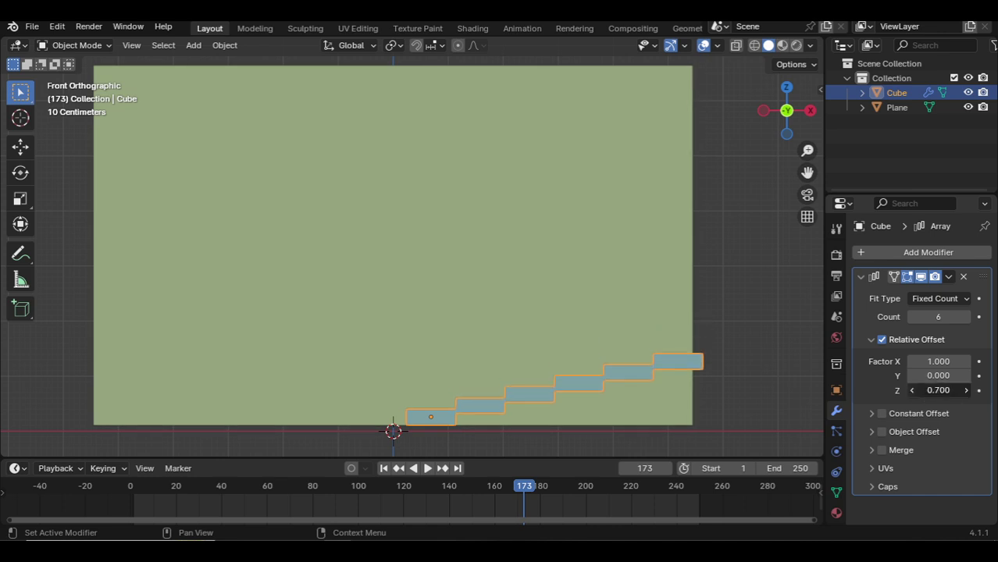
pyautogui.click(914, 392)
pyautogui.click(914, 392)
pyautogui.click(912, 392)
pyautogui.click(912, 392)
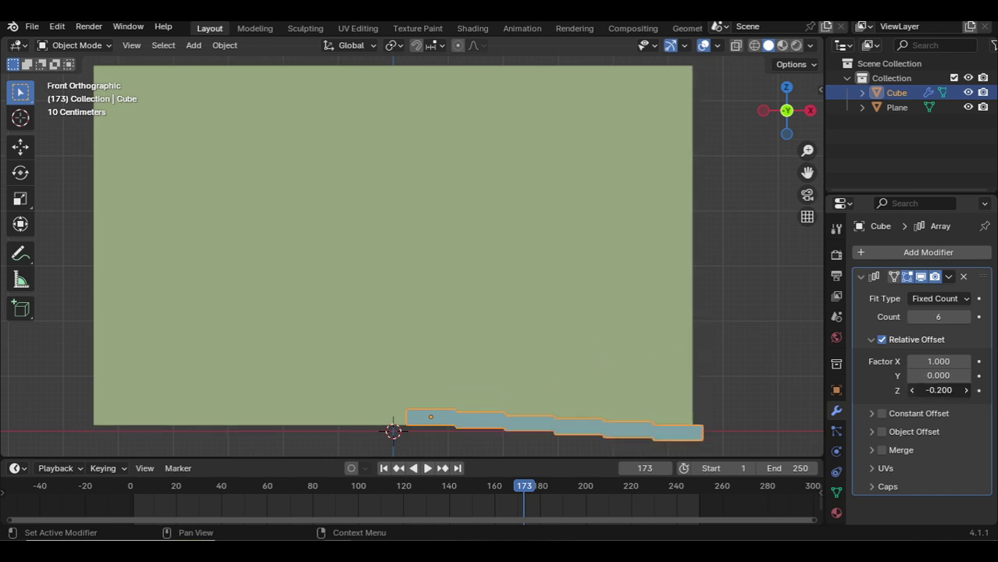
pyautogui.click(913, 392)
pyautogui.click(912, 392)
pyautogui.click(913, 392)
pyautogui.click(912, 392)
pyautogui.click(913, 391)
pyautogui.click(912, 390)
pyautogui.click(913, 390)
pyautogui.click(912, 391)
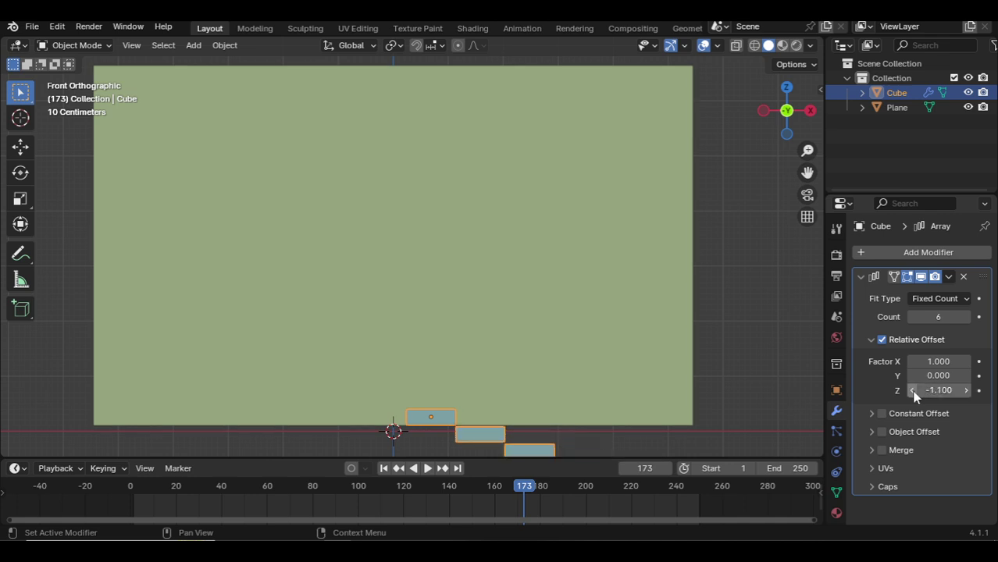
pyautogui.click(966, 390)
# - Raise the staircase along Z above the ground line, then try shifting it along X
pyautogui.press('g')
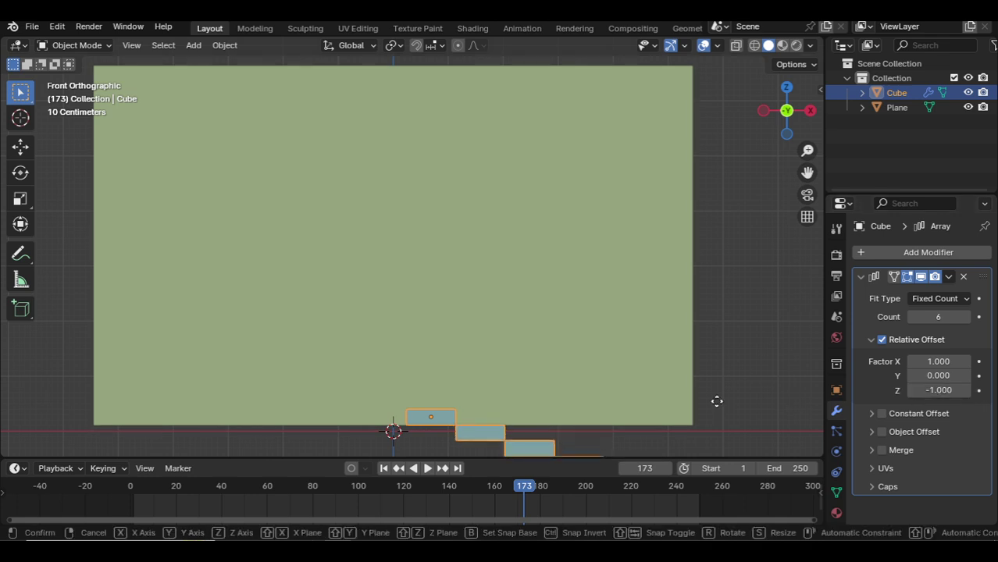
pyautogui.press('z')
pyautogui.click(648, 325)
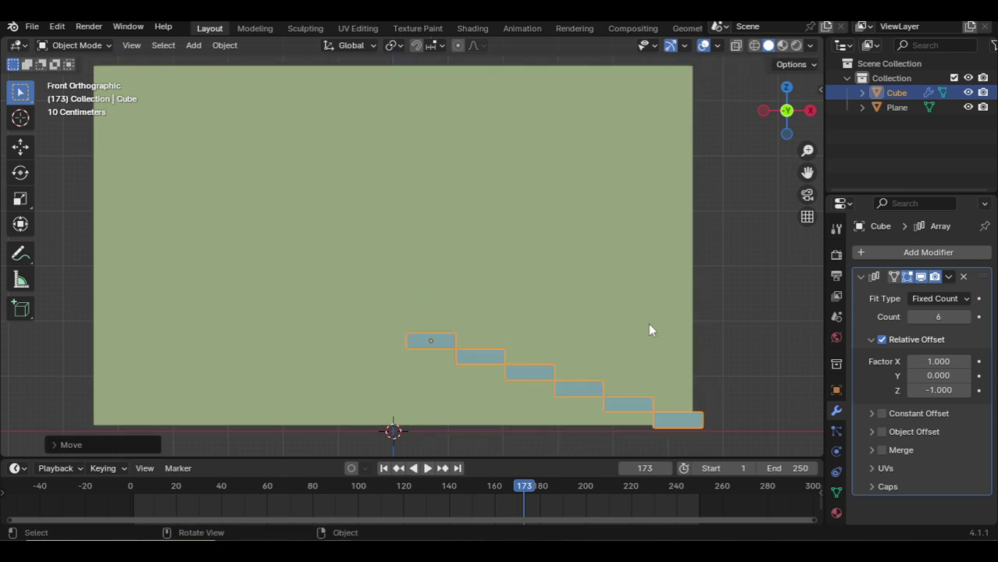
pyautogui.press('g')
pyautogui.press('x')
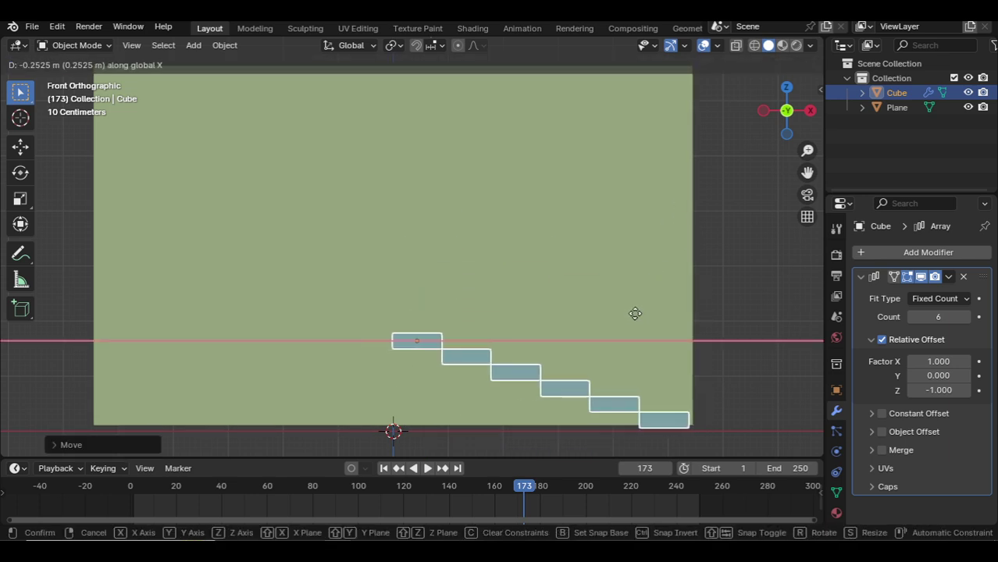
pyautogui.press('Escape')
pyautogui.click(676, 301)
pyautogui.scroll(-2, 676, 301)
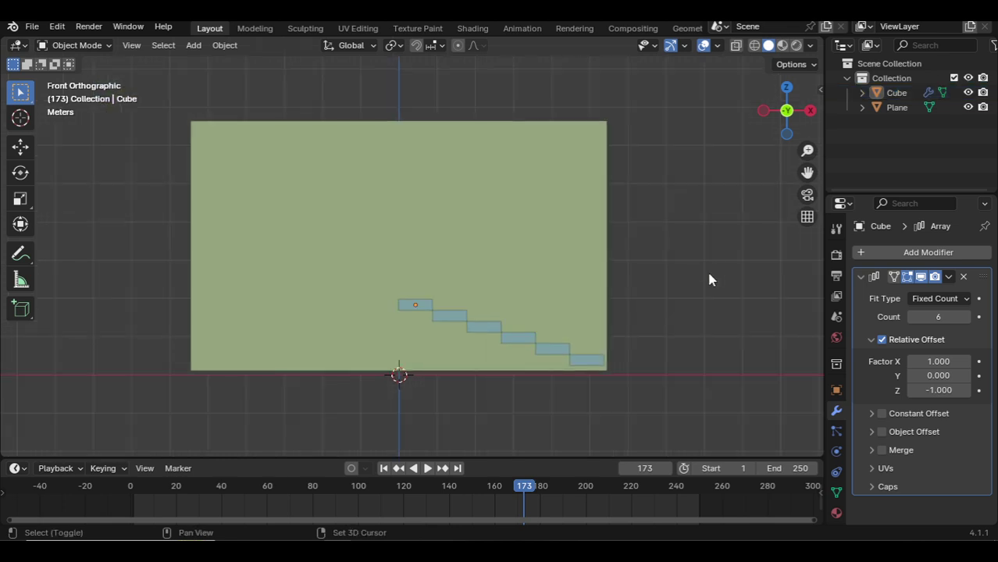
pyautogui.keyDown('shift'); pyautogui.scroll(2, 699, 273); pyautogui.keyUp('shift')
# - Add a new cube, raise it, shrink it and stretch it vertically into a tall bar
pyautogui.hotkey('shift', 'a')
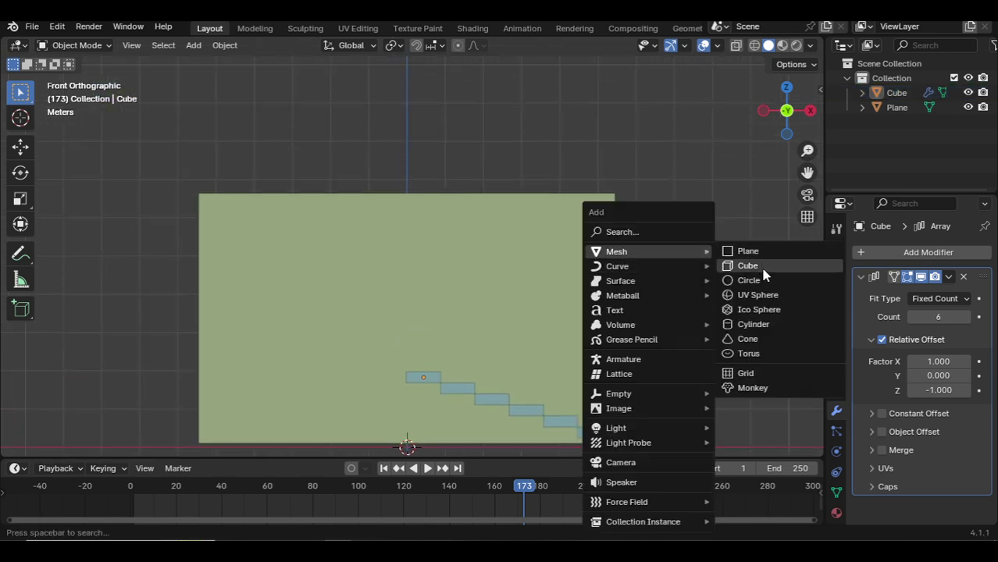
pyautogui.click(758, 266)
pyautogui.press('g')
pyautogui.press('z')
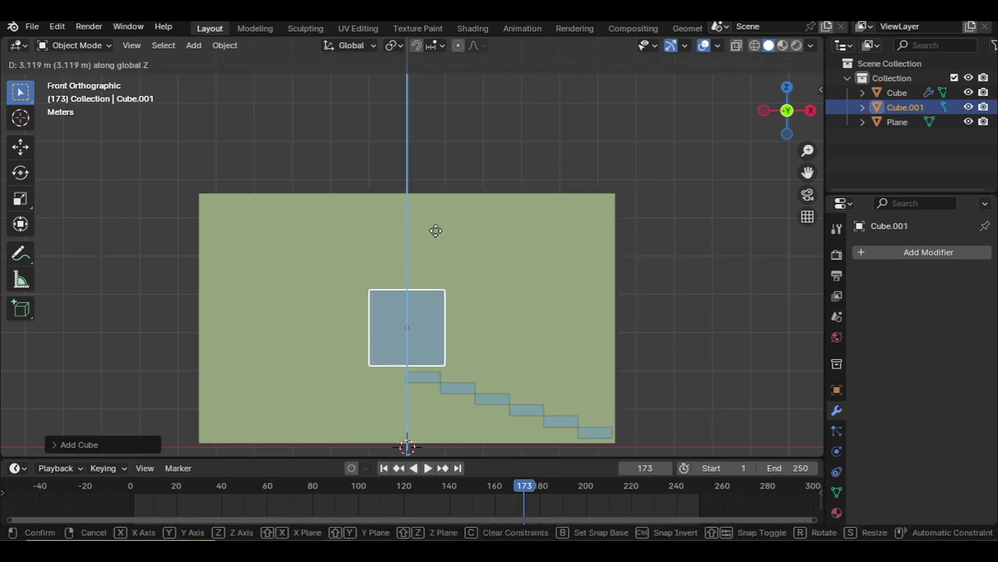
pyautogui.click(435, 230)
pyautogui.scroll(2, 412, 330)
pyautogui.press('s')
pyautogui.click(445, 364)
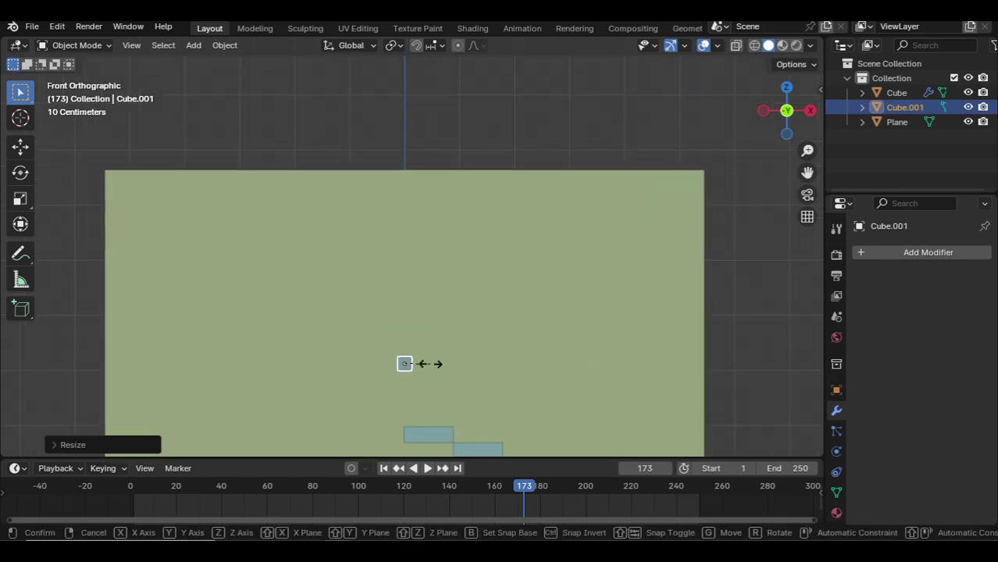
pyautogui.press('s')
pyautogui.press('z')
pyautogui.click(438, 402)
# - Move the post right onto the top step and stretch it taller along Z
pyautogui.press('g')
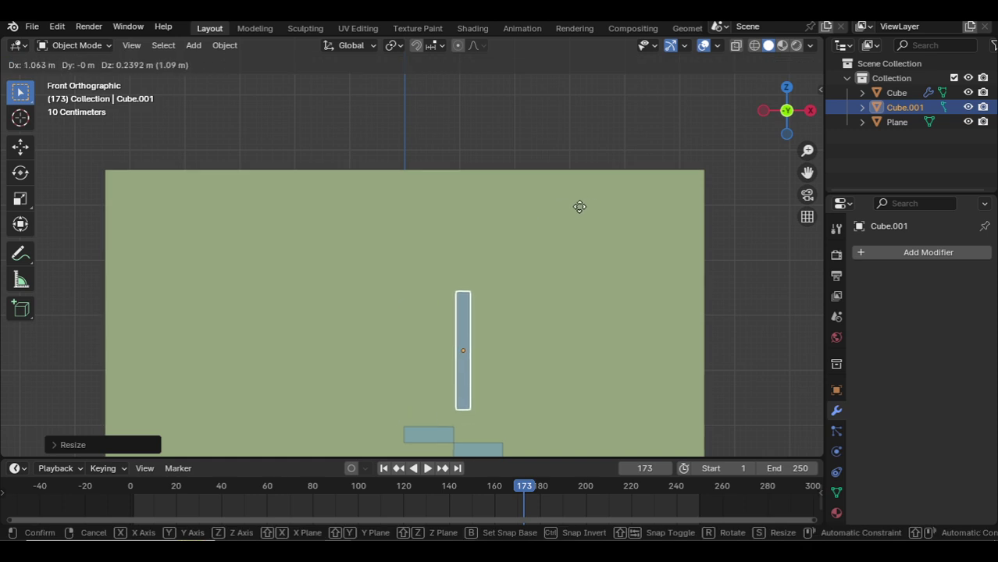
pyautogui.click(558, 225)
pyautogui.press('s')
pyautogui.press('z')
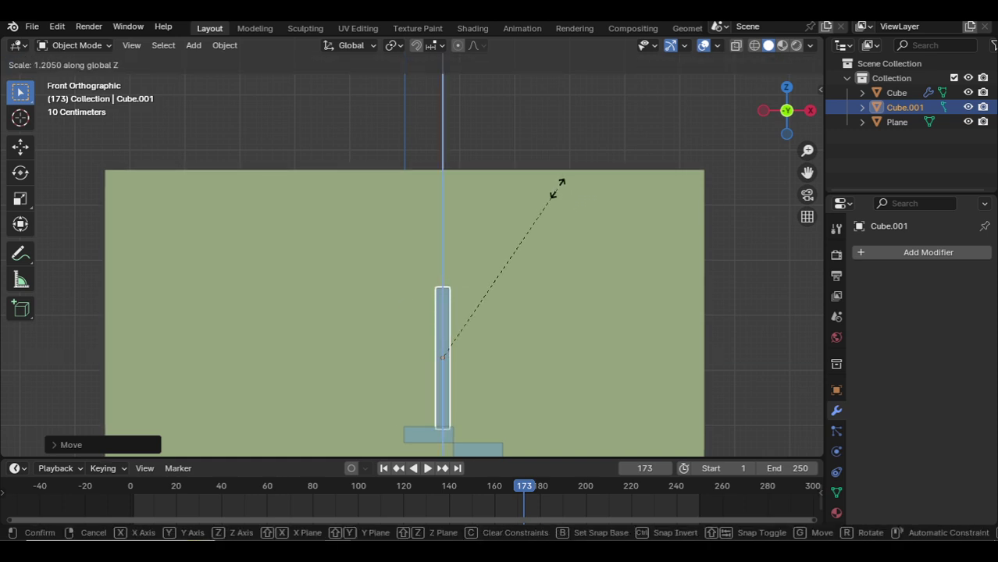
pyautogui.click(559, 185)
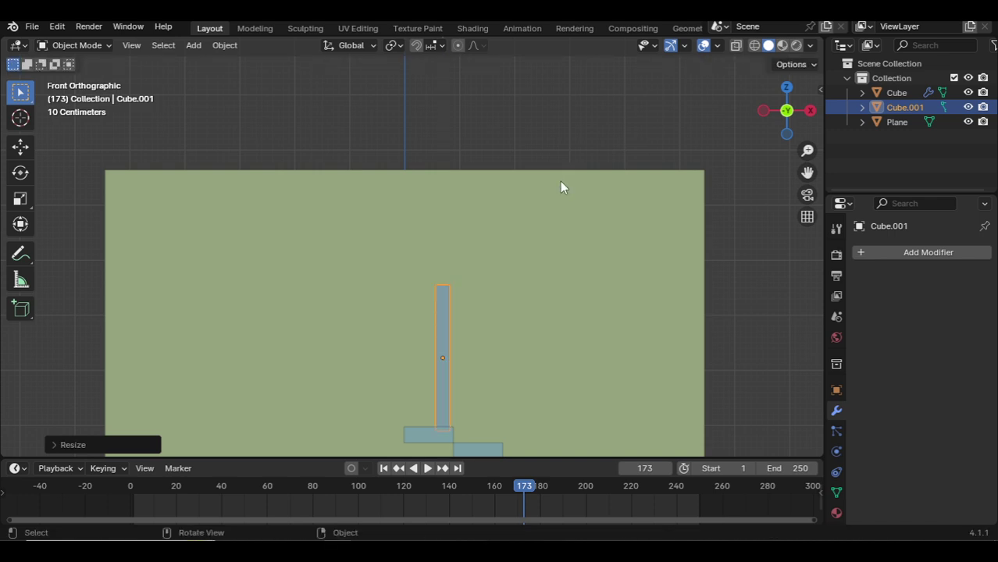
# - Bring the staircase into view and select it
pyautogui.keyDown('shift'); pyautogui.moveTo(549, 223); pyautogui.dragTo(578, 71, button='middle'); pyautogui.keyUp('shift')
pyautogui.press('Tab')
pyautogui.scroll(1, 455, 262)
pyautogui.press('Tab')
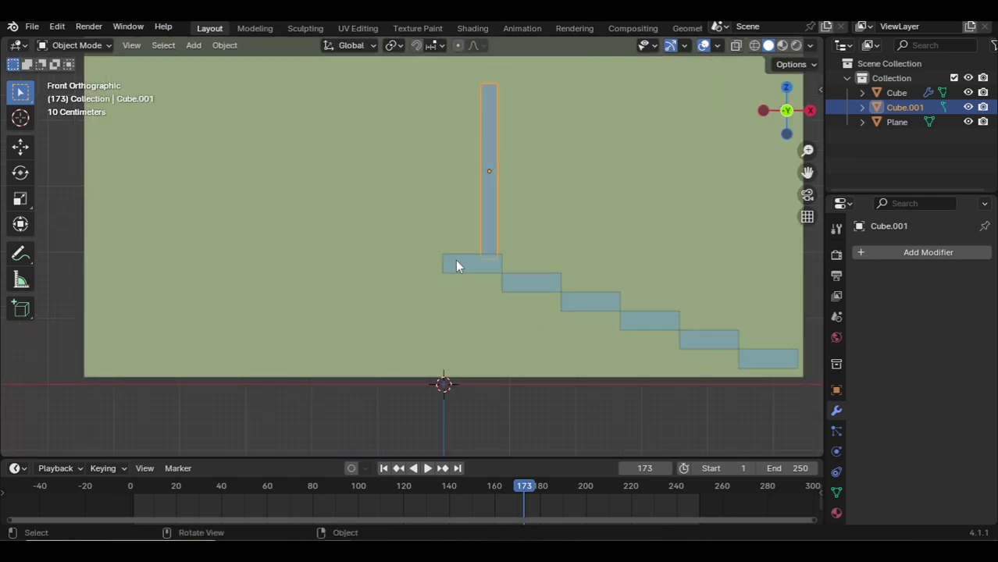
pyautogui.click(457, 262)
pyautogui.press('Tab')
pyautogui.press('Tab')
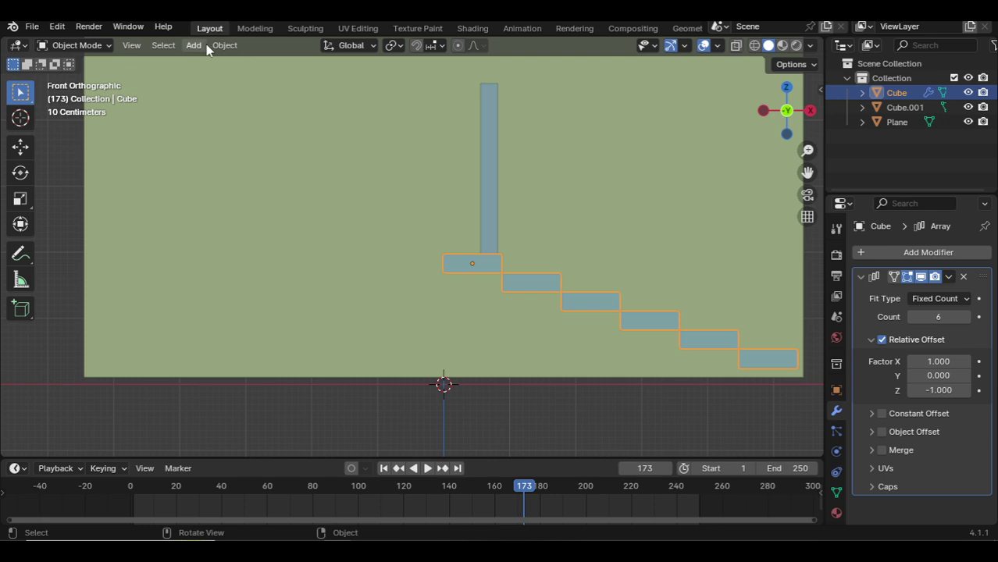
# - Convert the arrayed staircase to a plain mesh and enter Edit Mode
pyautogui.click(226, 46)
pyautogui.moveTo(246, 469)
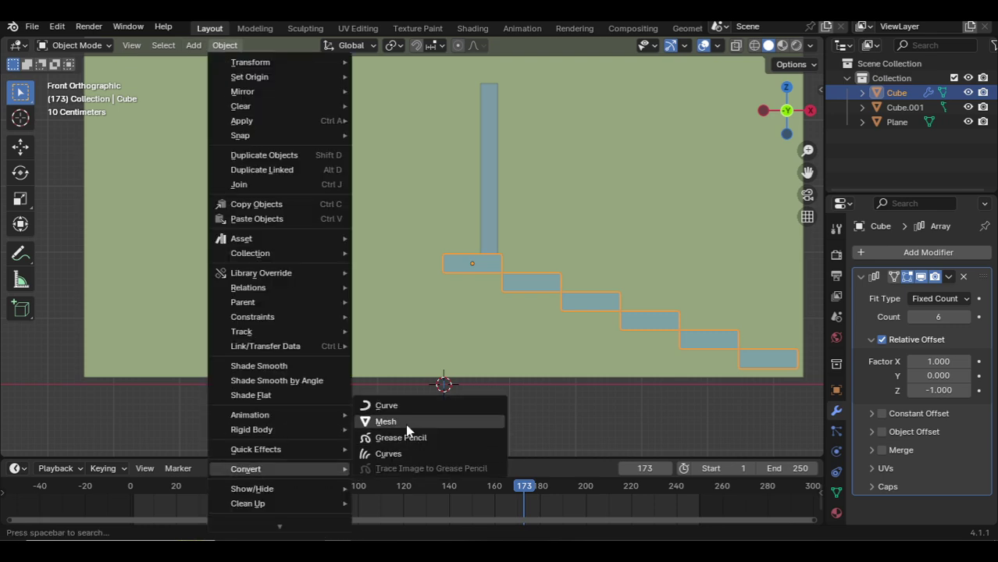
pyautogui.click(405, 422)
pyautogui.press('Tab')
pyautogui.scroll(2, 464, 274)
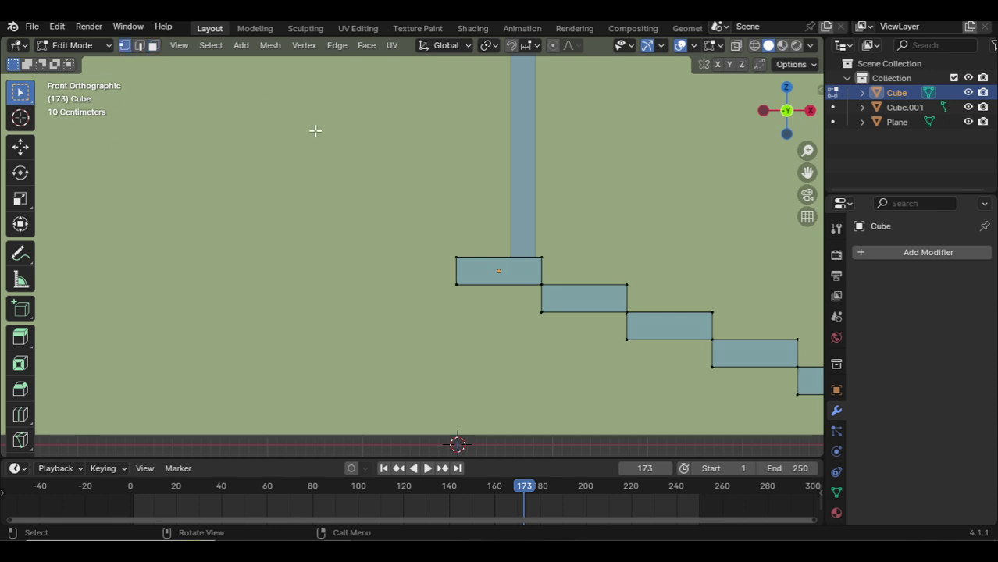
# - With X-ray on, select the top step's left vertices and drag them left along X
pyautogui.click(736, 45)
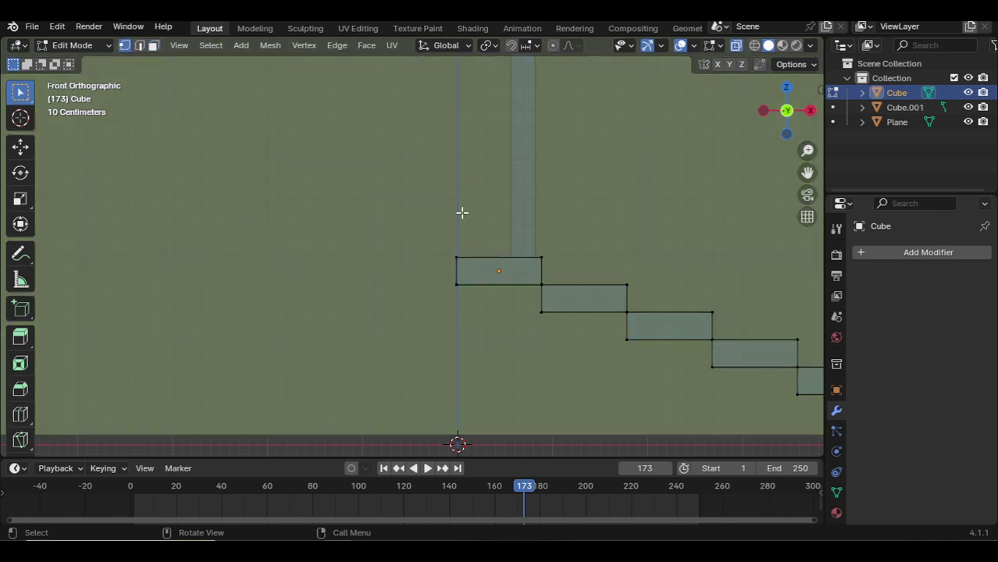
pyautogui.moveTo(479, 207); pyautogui.dragTo(378, 383)
pyautogui.press('g')
pyautogui.press('y')
pyautogui.press('x')
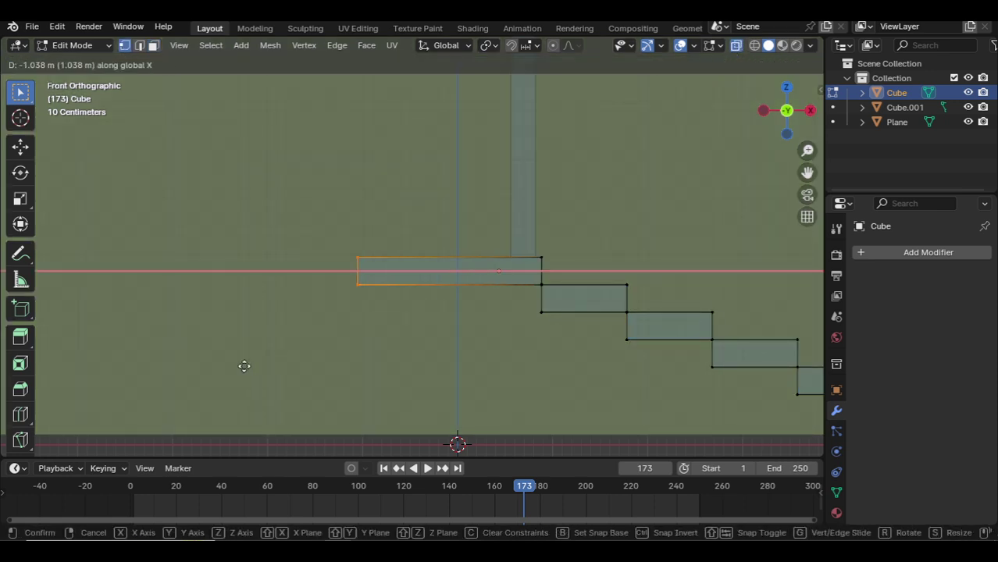
pyautogui.click(194, 363)
pyautogui.press('Tab')
pyautogui.keyDown('shift'); pyautogui.moveTo(521, 186); pyautogui.dragTo(545, 258, button='middle'); pyautogui.keyUp('shift')
# - Duplicate the tall post along X to the landing's left end
pyautogui.click(546, 259)
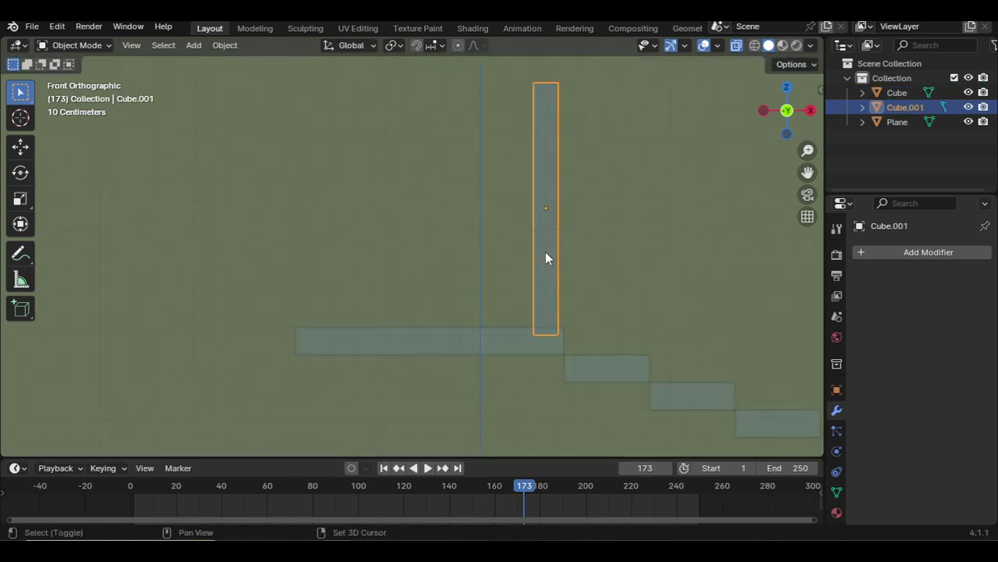
pyautogui.hotkey('shift', 'd')
pyautogui.press('x')
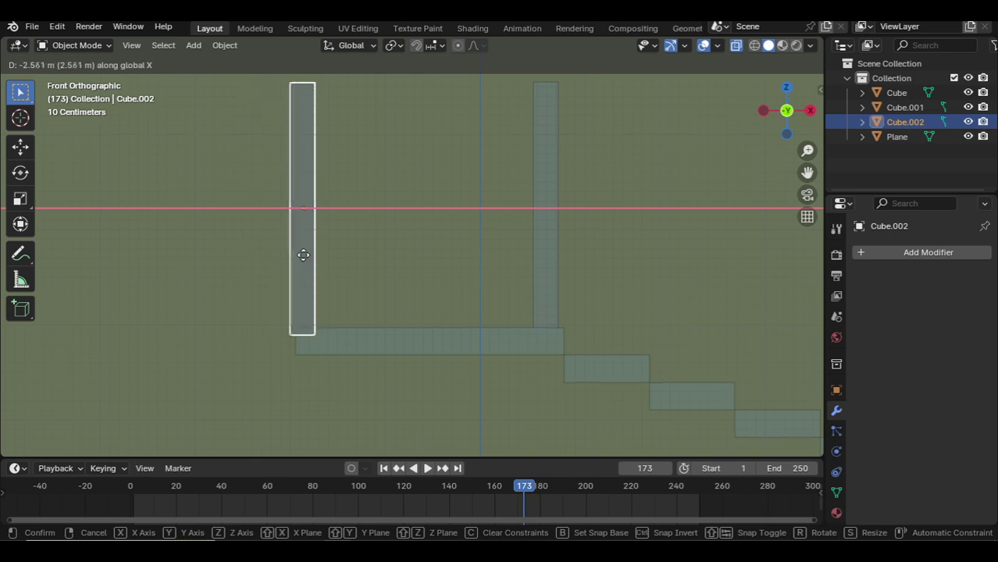
pyautogui.click(310, 254)
# - Duplicate the post again, rotate it 90° on Y, and place it over the posts as a crossbar
pyautogui.hotkey('shift', 'd')
pyautogui.click(428, 194)
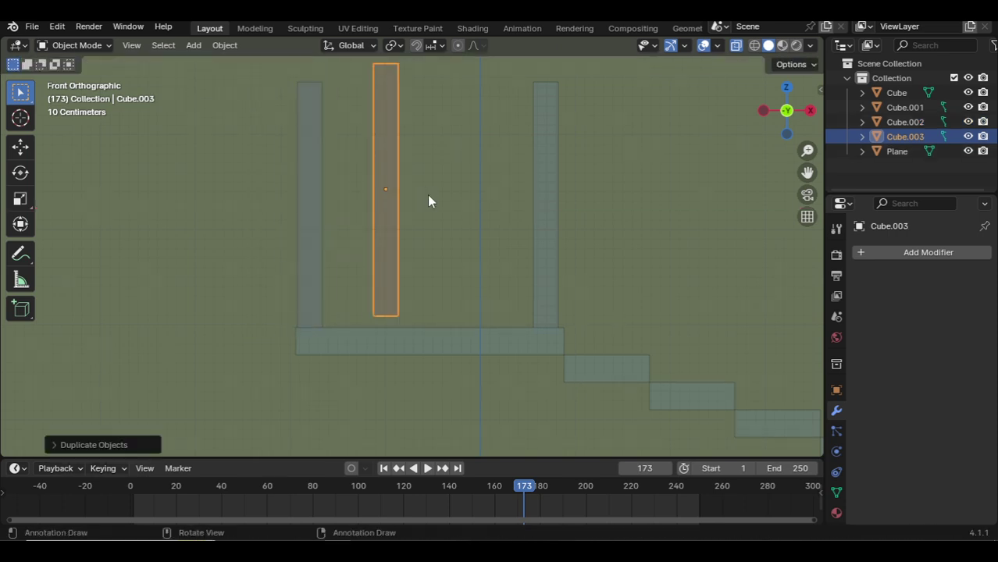
pyautogui.write('ry90')
pyautogui.press('Return')
pyautogui.press('g')
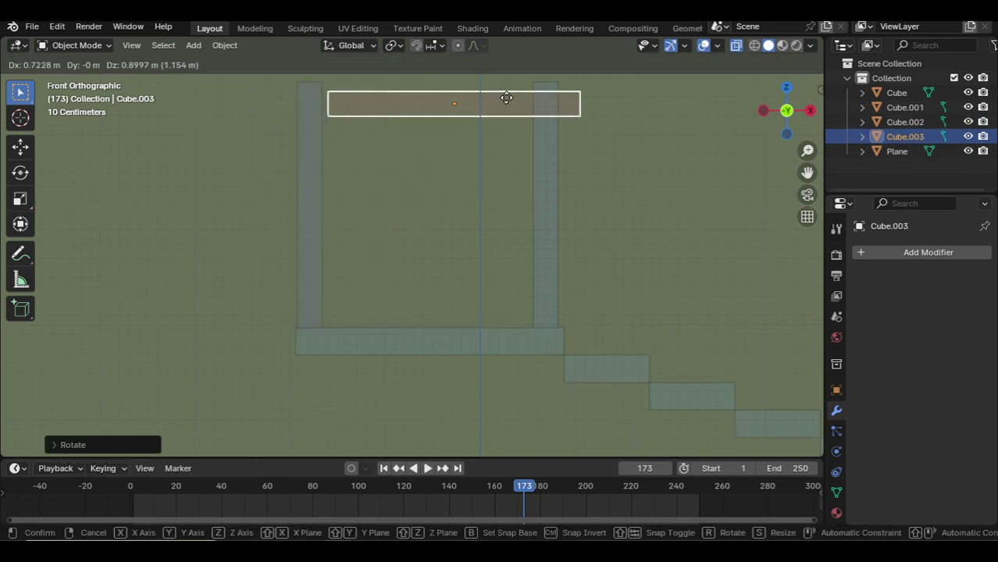
pyautogui.click(480, 94)
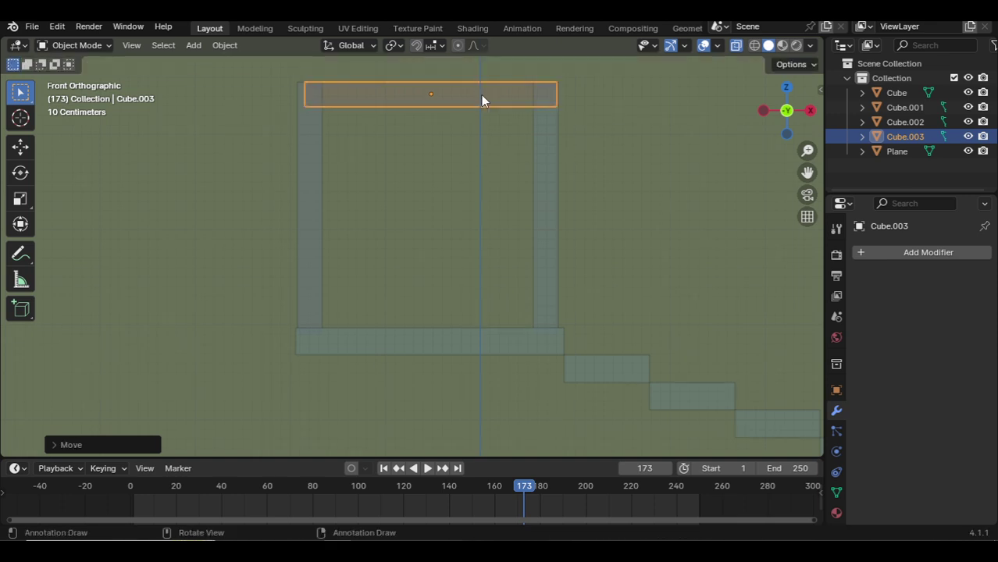
pyautogui.keyDown('shift'); pyautogui.moveTo(481, 94); pyautogui.dragTo(562, 205, button='middle'); pyautogui.keyUp('shift')
pyautogui.scroll(5, 547, 195)
# - Lower the crossbar onto the post tops and join it with both posts into one frame
pyautogui.press('g')
pyautogui.press('z')
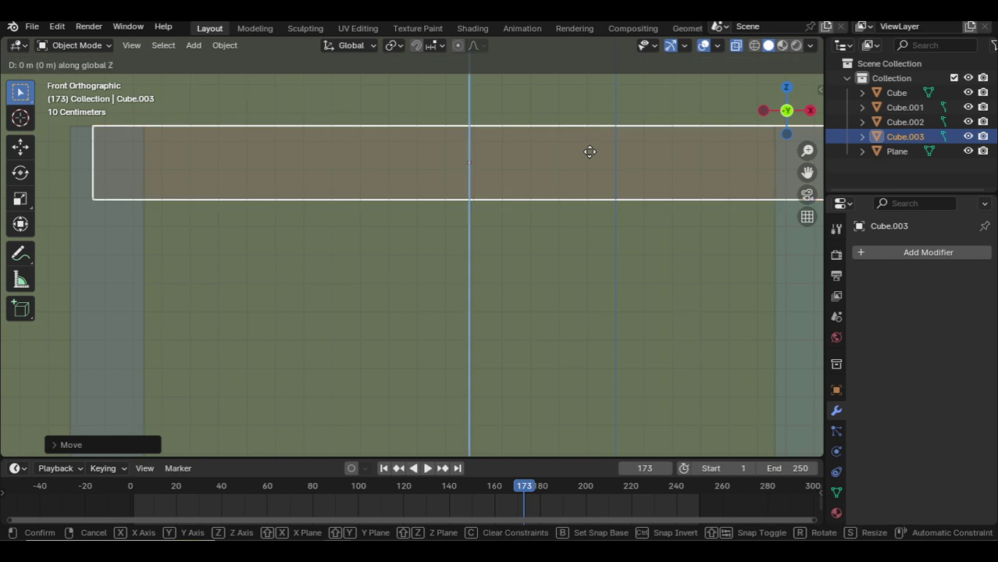
pyautogui.click(590, 155)
pyautogui.scroll(-5, 461, 250)
pyautogui.keyDown('shift'); pyautogui.click(504, 250); pyautogui.keyUp('shift')
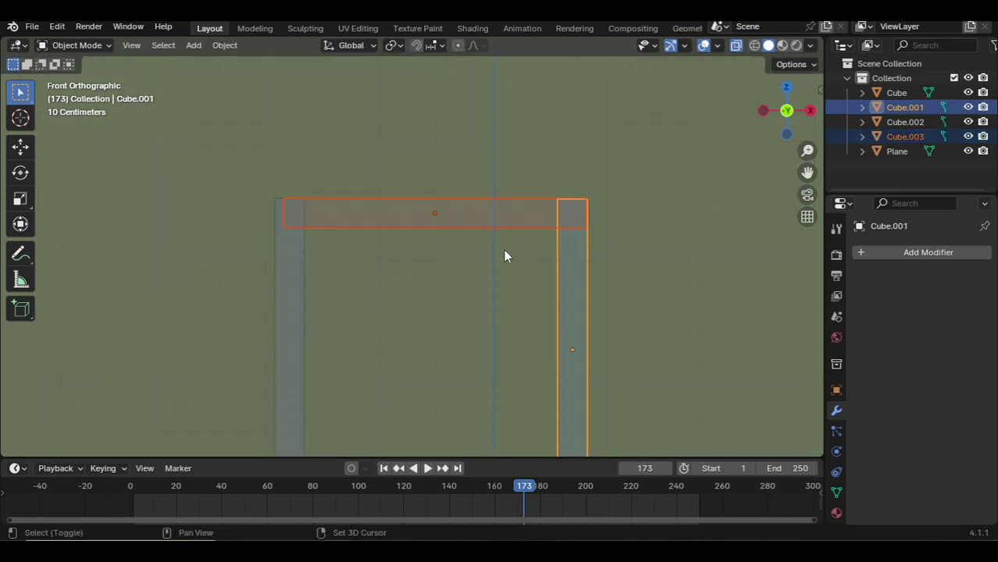
pyautogui.keyDown('shift'); pyautogui.click(288, 281); pyautogui.keyUp('shift')
pyautogui.hotkey('ctrl', 'j')
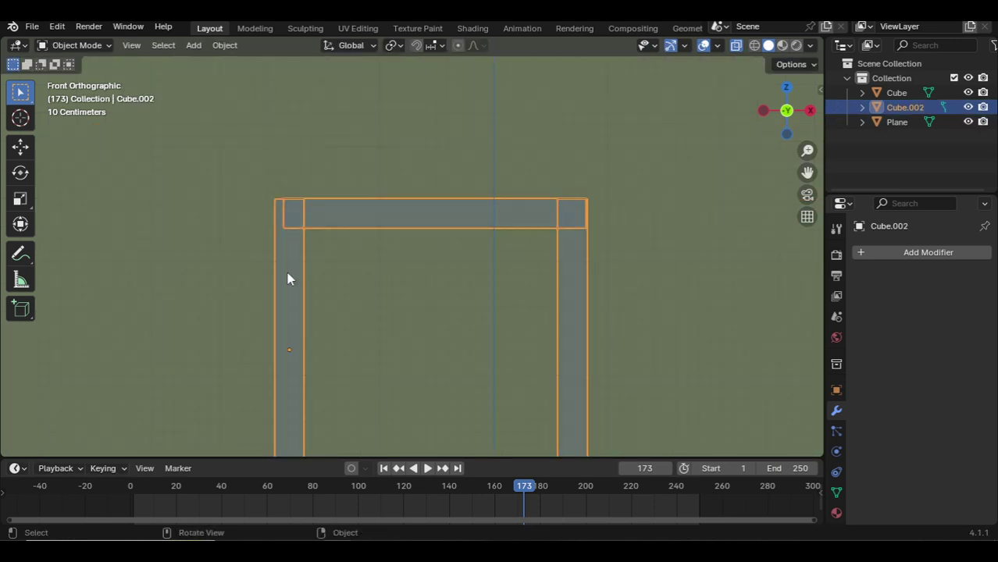
# - In the frame's Edit Mode, try raising its top vertices, then undo the move
pyautogui.press('Tab')
pyautogui.press('Tab')
pyautogui.click(534, 147)
pyautogui.scroll(-6, 315, 224)
pyautogui.click(423, 247)
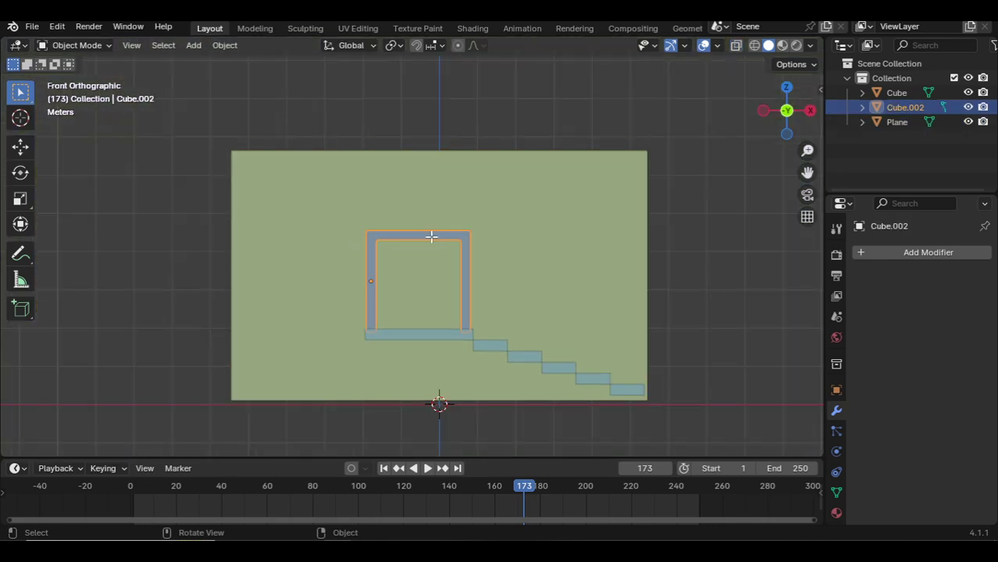
pyautogui.press('Tab')
pyautogui.scroll(1, 437, 235)
pyautogui.moveTo(531, 194); pyautogui.dragTo(258, 270)
pyautogui.press('g')
pyautogui.press('z')
pyautogui.click(303, 215)
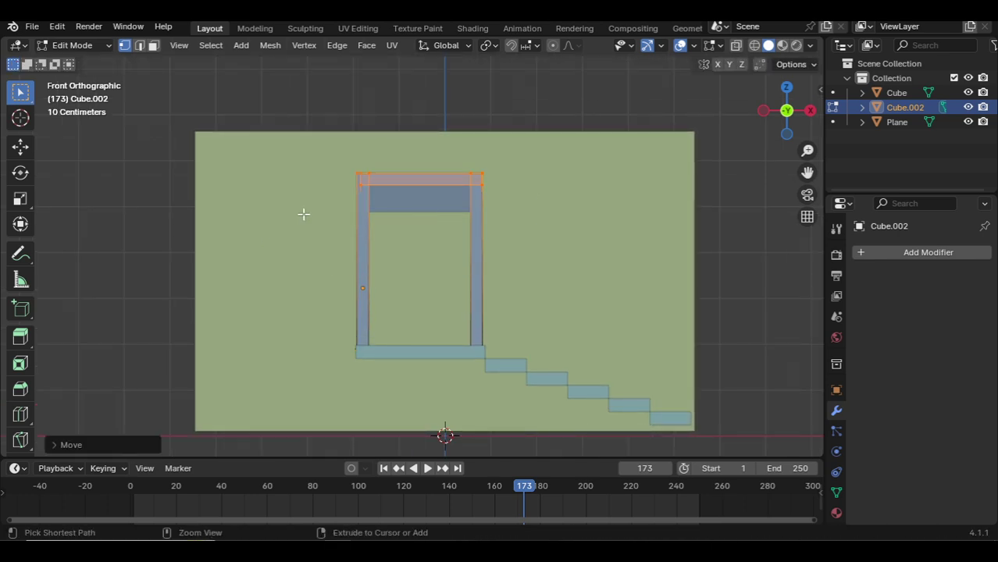
pyautogui.hotkey('ctrl', 'z')
# - With X-ray on, reselect the frame's top vertices and raise them to heighten the doorway
pyautogui.click(735, 44)
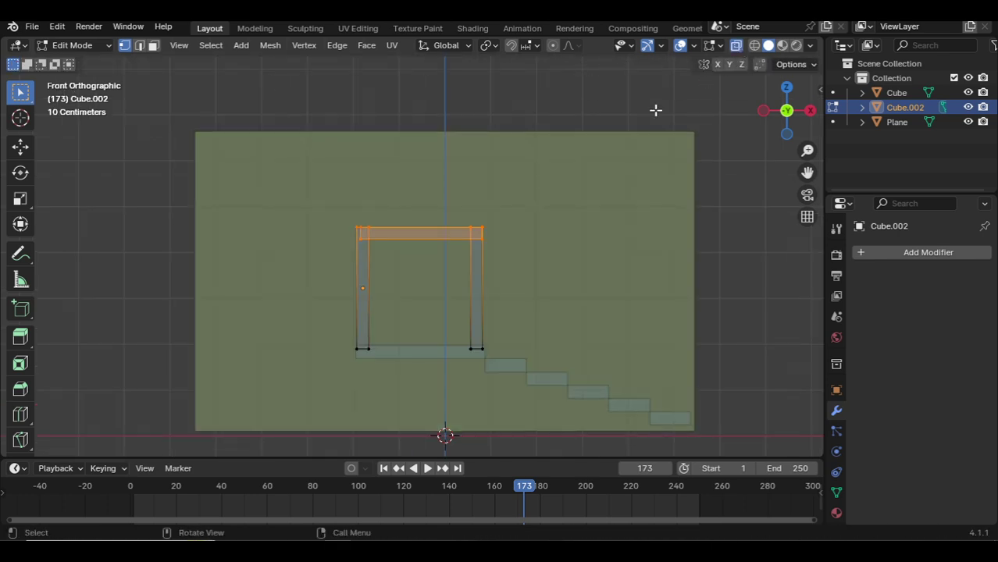
pyautogui.moveTo(532, 180); pyautogui.dragTo(292, 259)
pyautogui.press('g')
pyautogui.press('z')
pyautogui.click(294, 200)
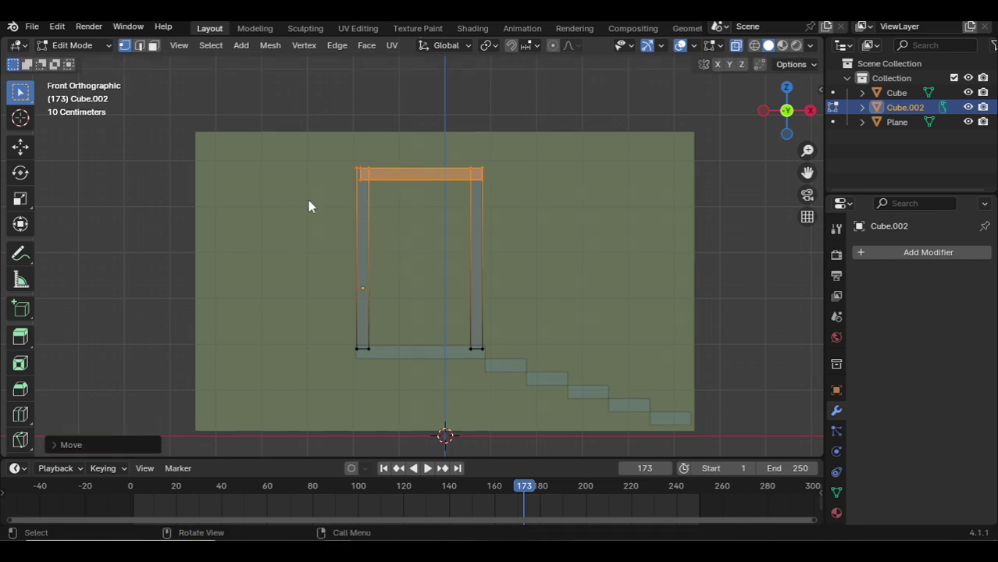
pyautogui.press('Tab')
pyautogui.click(502, 153)
pyautogui.click(559, 92)
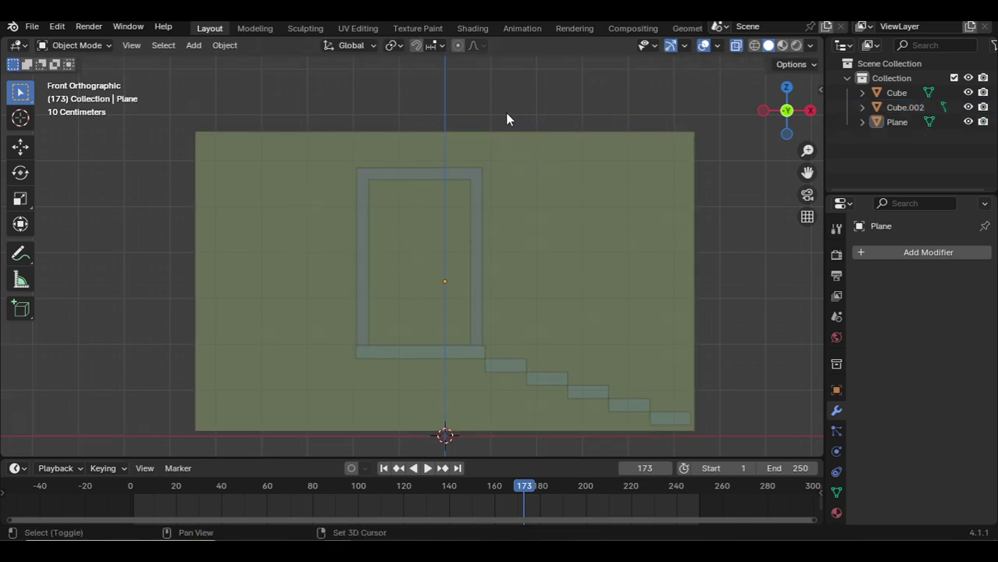
pyautogui.hotkey('shift', 'a')
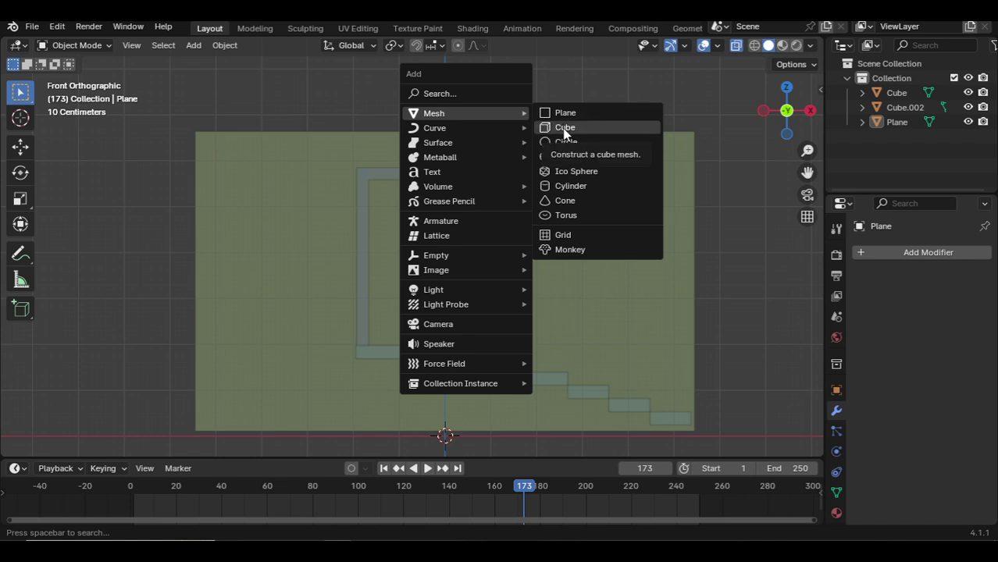
# - Add a cylinder, shrink it, raise it and stretch it along Z into a tall rod
pyautogui.click(569, 186)
pyautogui.press('s')
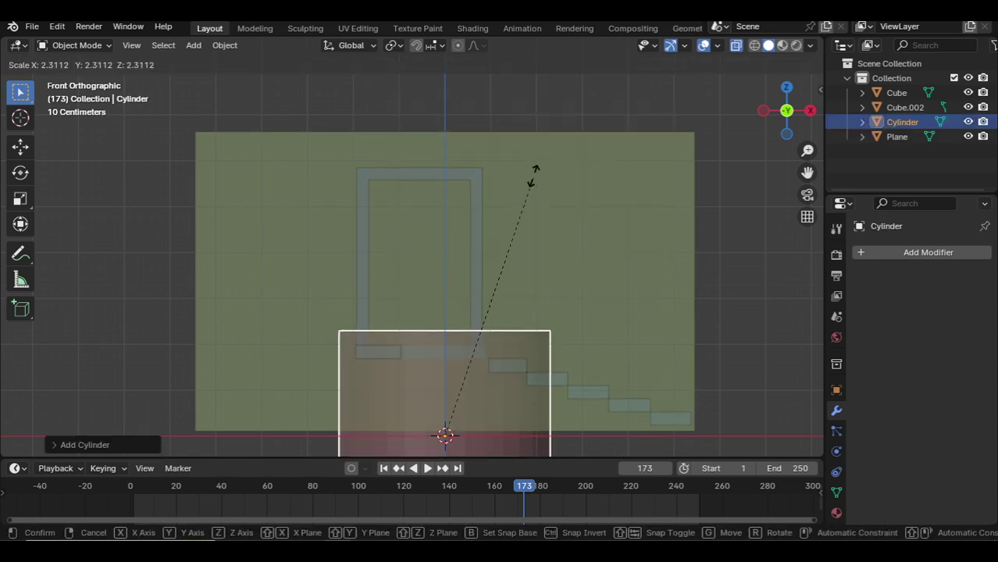
pyautogui.click(464, 347)
pyautogui.press('g')
pyautogui.press('z')
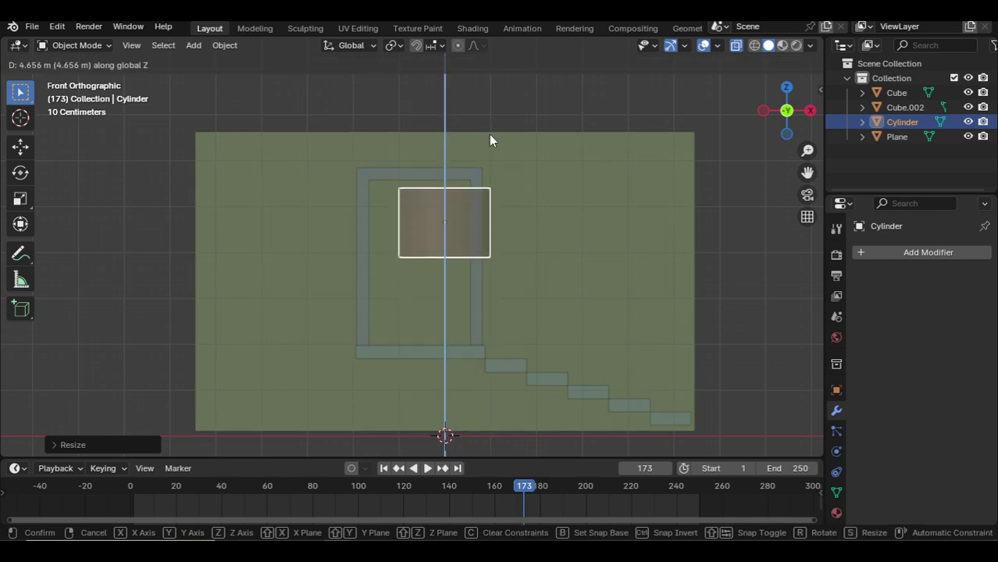
pyautogui.click(491, 141)
pyautogui.press('s')
pyautogui.click(454, 210)
pyautogui.press('s')
pyautogui.press('z')
pyautogui.click(486, 460)
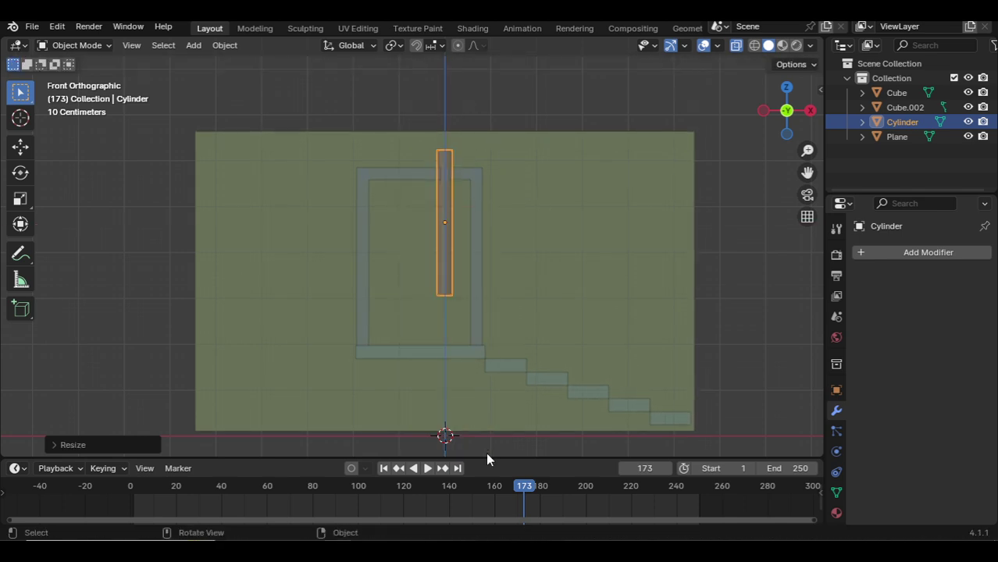
# - Thin the rod further and place it just right of the door frame
pyautogui.press('s')
pyautogui.click(462, 317)
pyautogui.press('g')
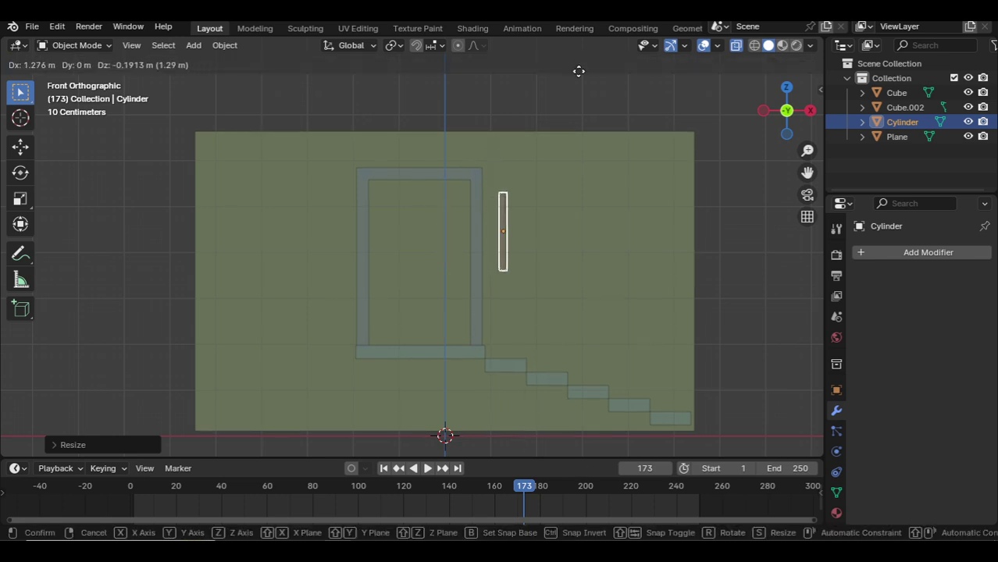
pyautogui.click(579, 129)
pyautogui.scroll(3, 568, 328)
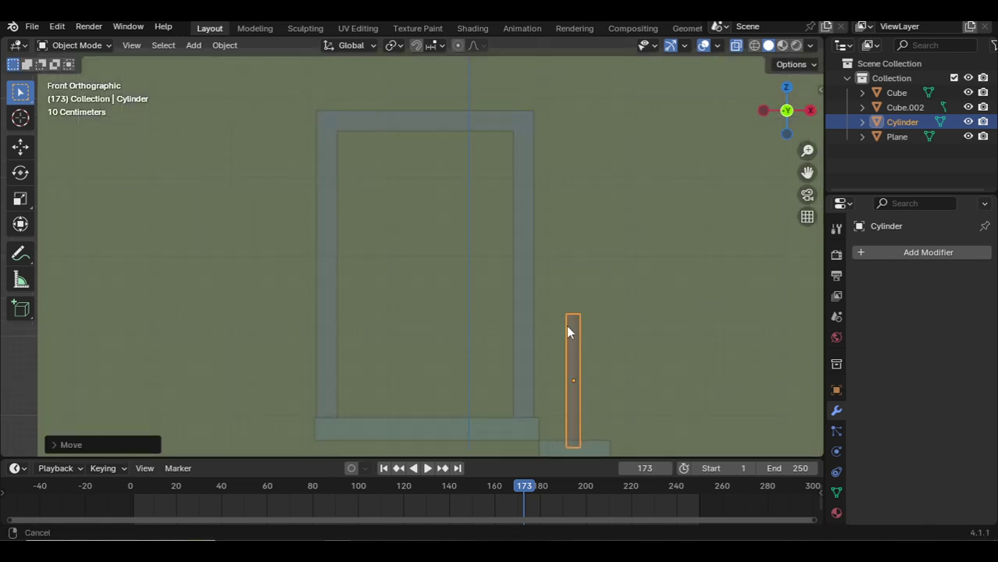
pyautogui.keyDown('shift'); pyautogui.moveTo(567, 325); pyautogui.dragTo(463, 215, button='middle'); pyautogui.keyUp('shift')
# - Duplicate the thin post onto the next step and repeat for the remaining steps
pyautogui.hotkey('shift', 'd')
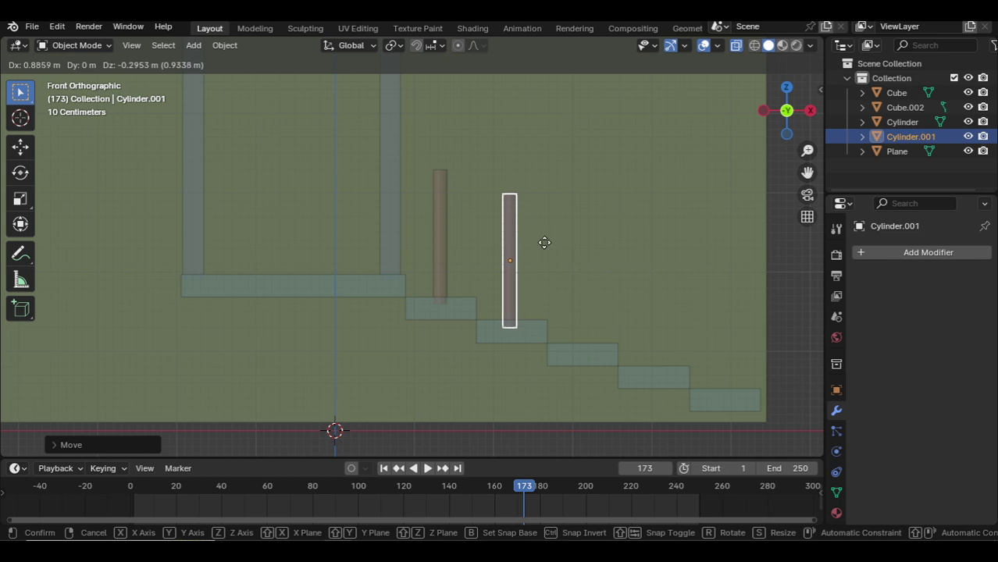
pyautogui.click(546, 248)
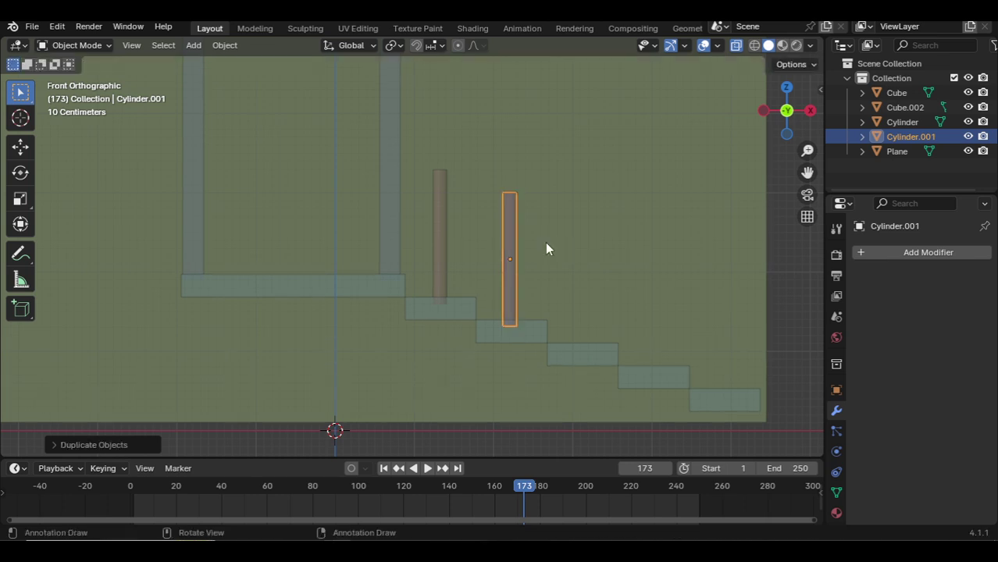
pyautogui.hotkey('shift', 'r')
pyautogui.hotkey('shift', 'r')
pyautogui.hotkey('shift', 'r')
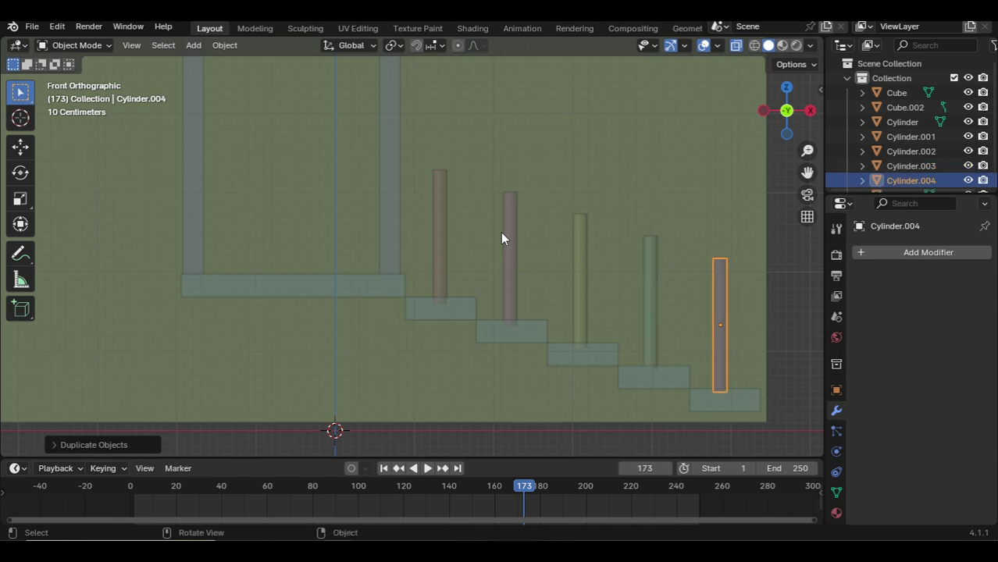
pyautogui.scroll(-2, 594, 262)
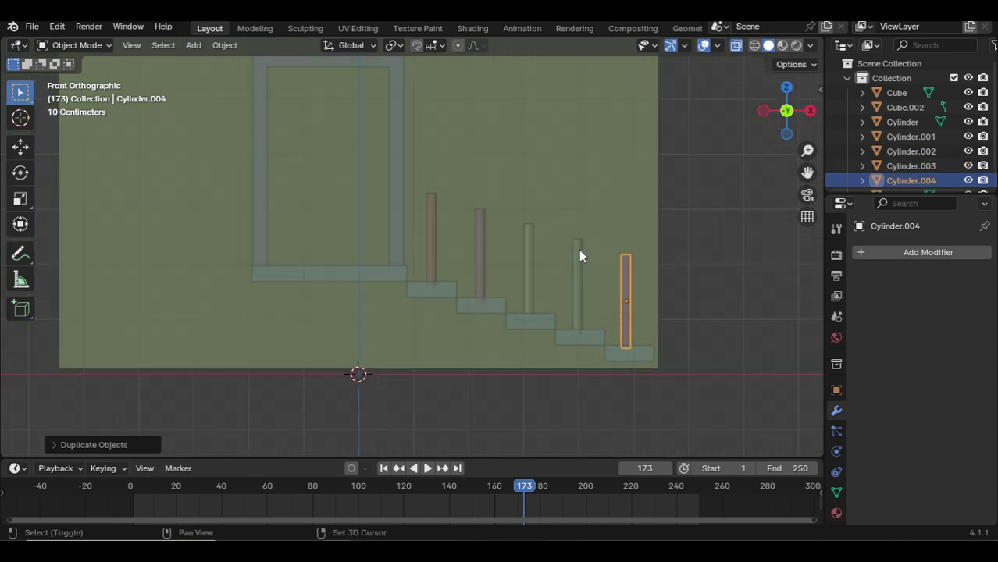
# - Select all five posts and scale them thinner along X
pyautogui.keyDown('shift'); pyautogui.click(579, 250); pyautogui.keyUp('shift')
pyautogui.keyDown('shift'); pyautogui.click(530, 238); pyautogui.keyUp('shift')
pyautogui.keyDown('shift'); pyautogui.click(477, 232); pyautogui.keyUp('shift')
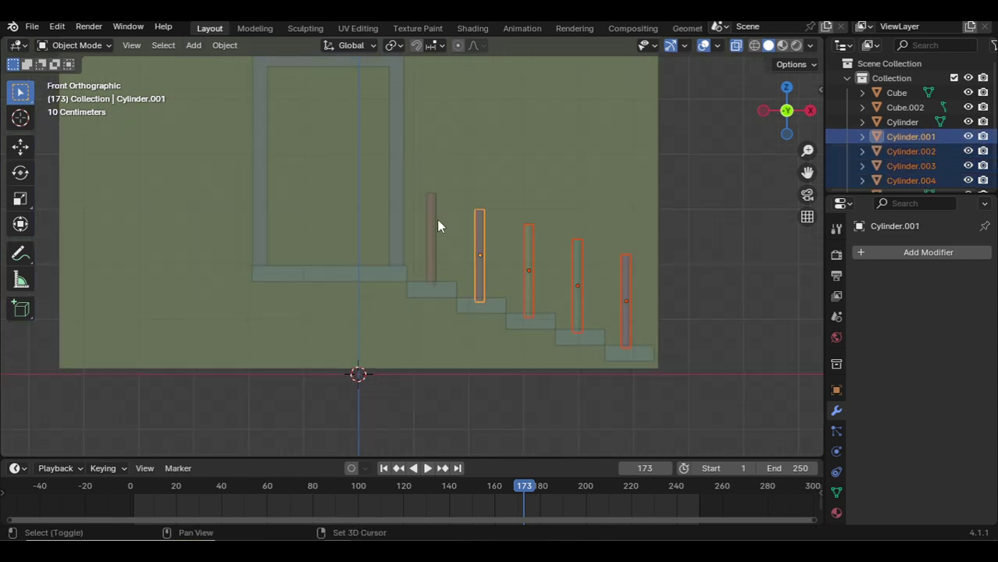
pyautogui.keyDown('shift'); pyautogui.click(433, 218); pyautogui.keyUp('shift')
pyautogui.press('s')
pyautogui.press('x')
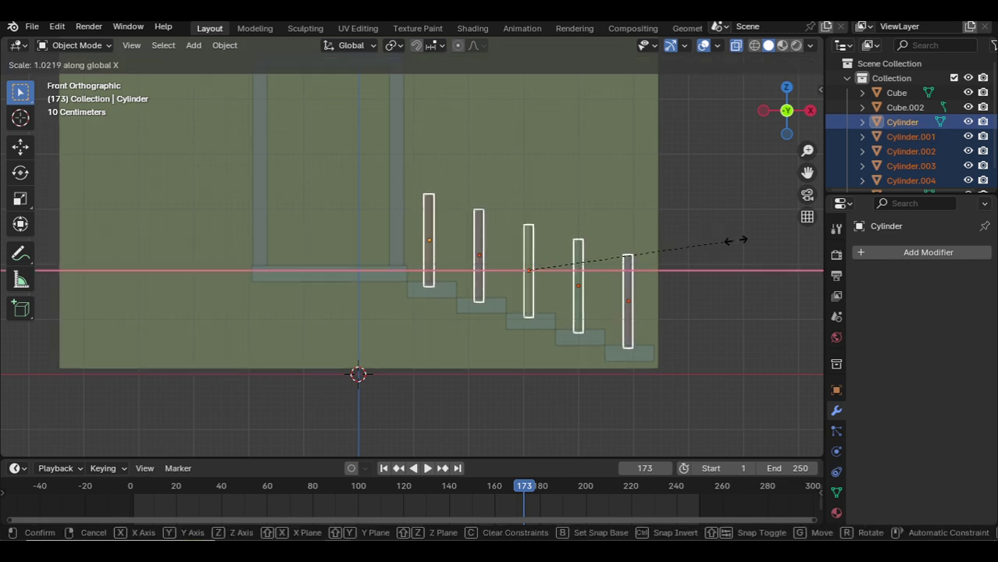
pyautogui.click(711, 252)
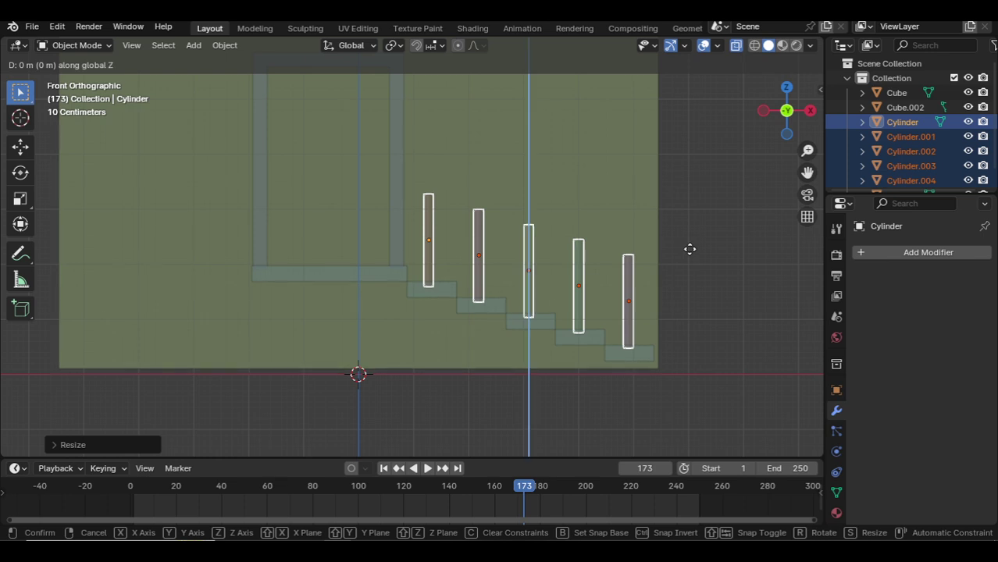
pyautogui.press('x')
pyautogui.click(697, 246)
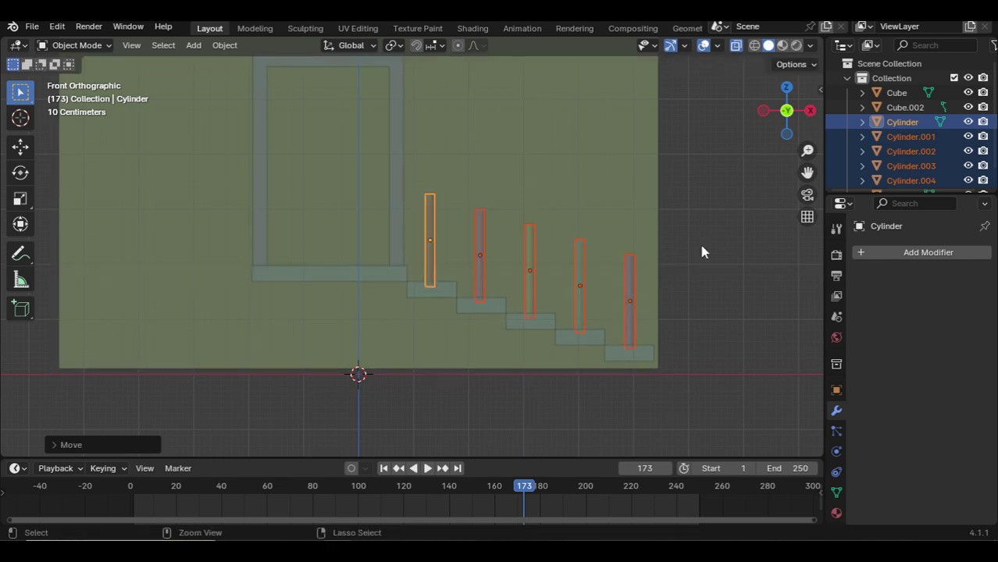
# - Join the five posts into a single Cylinder object and clear the selection
pyautogui.hotkey('ctrl', 'j')
pyautogui.click(701, 249)
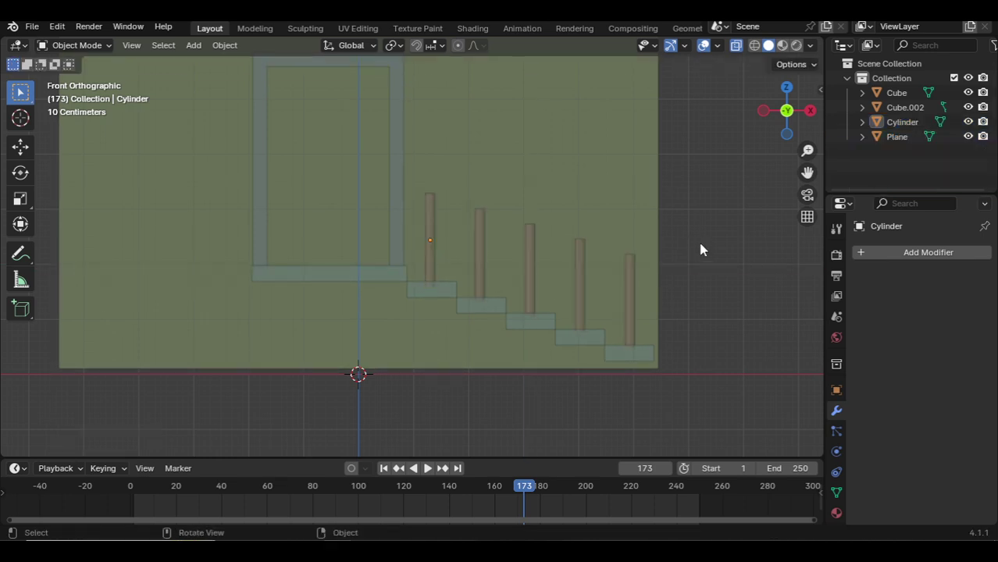
pyautogui.click(430, 202)
pyautogui.click(431, 198)
pyautogui.click(677, 199)
# - Add a cube, enlarge it, raise it above the posts and flatten it into a thin slab
pyautogui.keyDown('shift'); pyautogui.moveTo(677, 199); pyautogui.dragTo(677, 225, button='middle'); pyautogui.keyUp('shift')
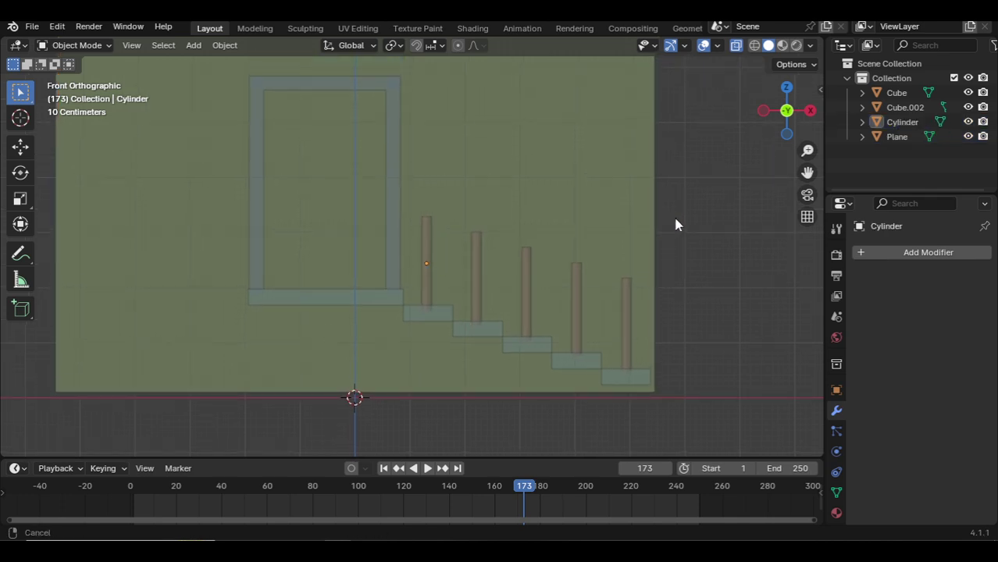
pyautogui.hotkey('shift', 'a')
pyautogui.click(569, 166)
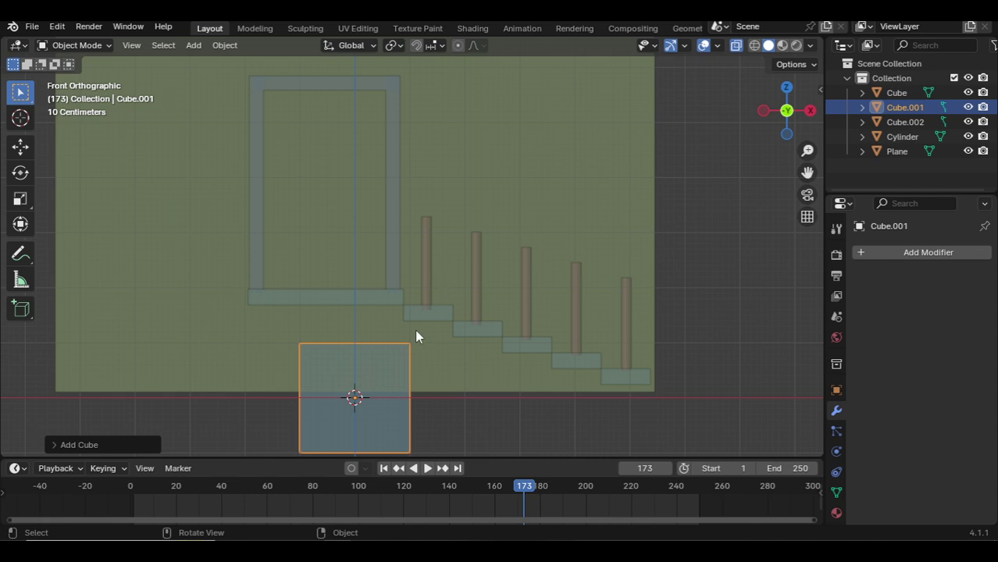
pyautogui.press('s')
pyautogui.click(419, 290)
pyautogui.press('g')
pyautogui.press('z')
pyautogui.click(413, 145)
pyautogui.press('s')
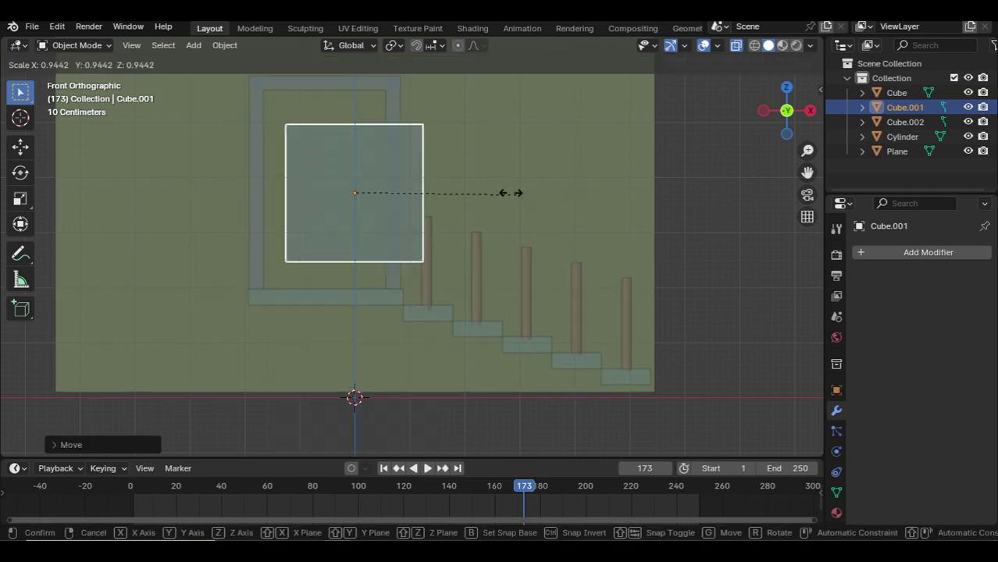
pyautogui.press('z')
pyautogui.click(370, 193)
# - Set the slab over the first post and lower its right end onto the last post
pyautogui.scroll(3, 387, 188)
pyautogui.press('g')
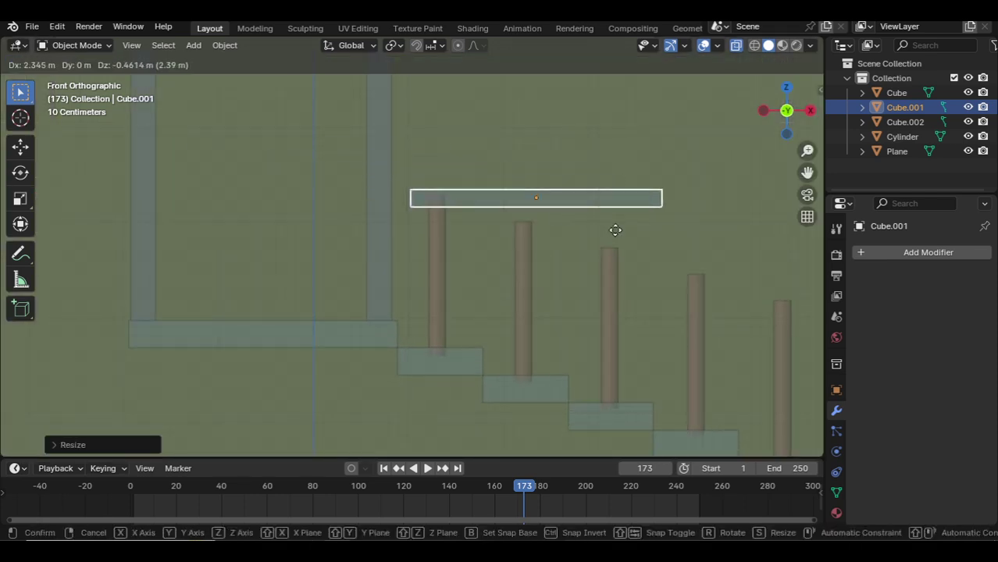
pyautogui.click(620, 231)
pyautogui.keyDown('shift'); pyautogui.moveTo(668, 211); pyautogui.dragTo(572, 230, button='middle'); pyautogui.keyUp('shift')
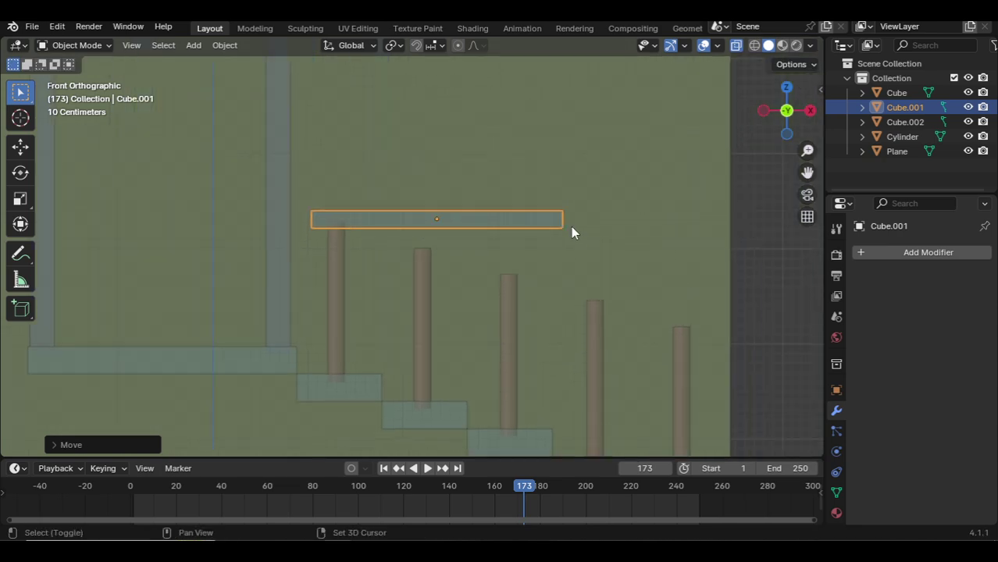
pyautogui.press('Tab')
pyautogui.moveTo(592, 188); pyautogui.dragTo(529, 240)
pyautogui.press('g')
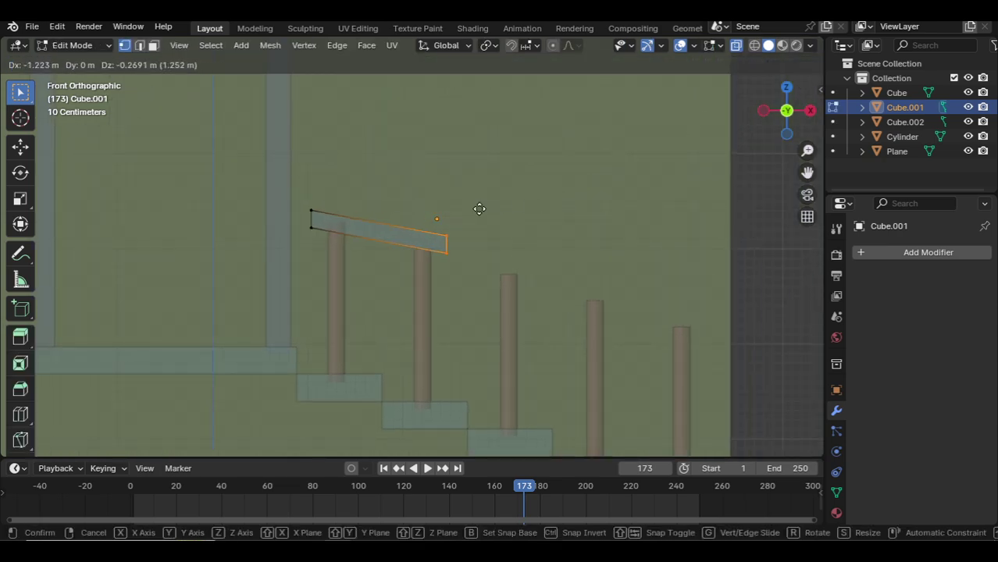
pyautogui.click(477, 207)
pyautogui.press('g')
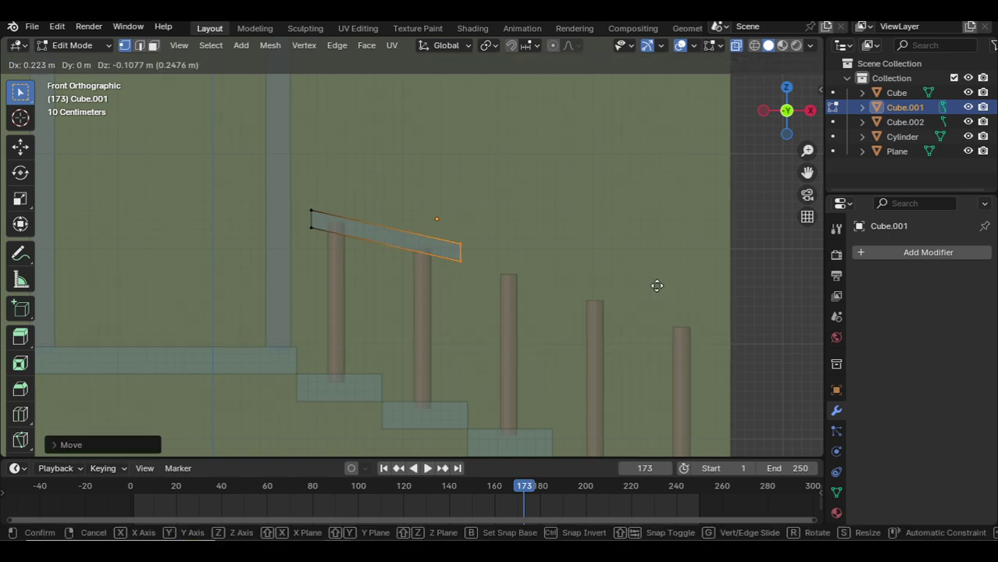
pyautogui.click(747, 313)
pyautogui.press('Tab')
# - In top view, scale the handrail along Y into a thin strip
pyautogui.press('KP_7')
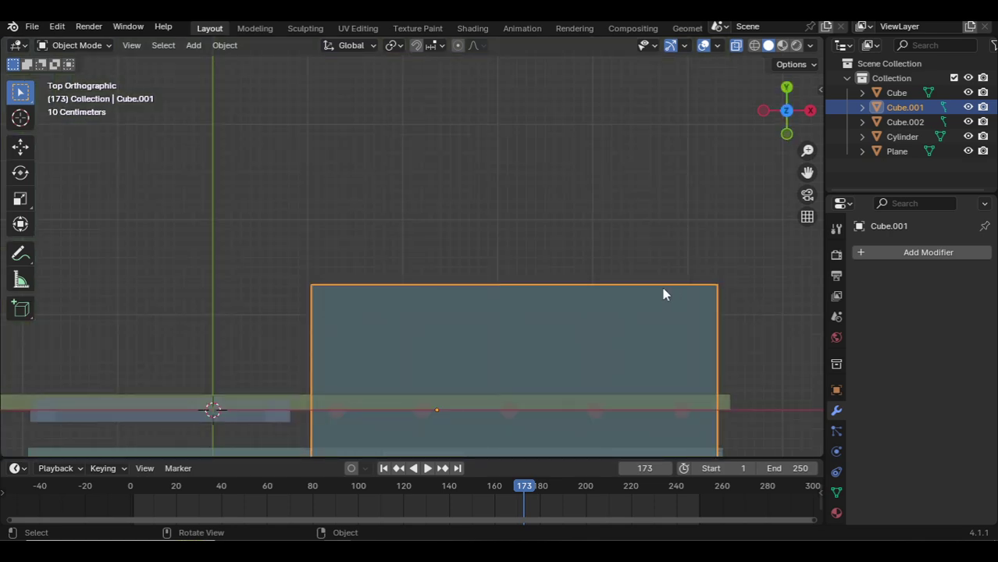
pyautogui.scroll(-2, 661, 291)
pyautogui.keyDown('shift'); pyautogui.moveTo(664, 330); pyautogui.dragTo(650, 214, button='middle'); pyautogui.keyUp('shift')
pyautogui.scroll(1, 650, 214)
pyautogui.press('s')
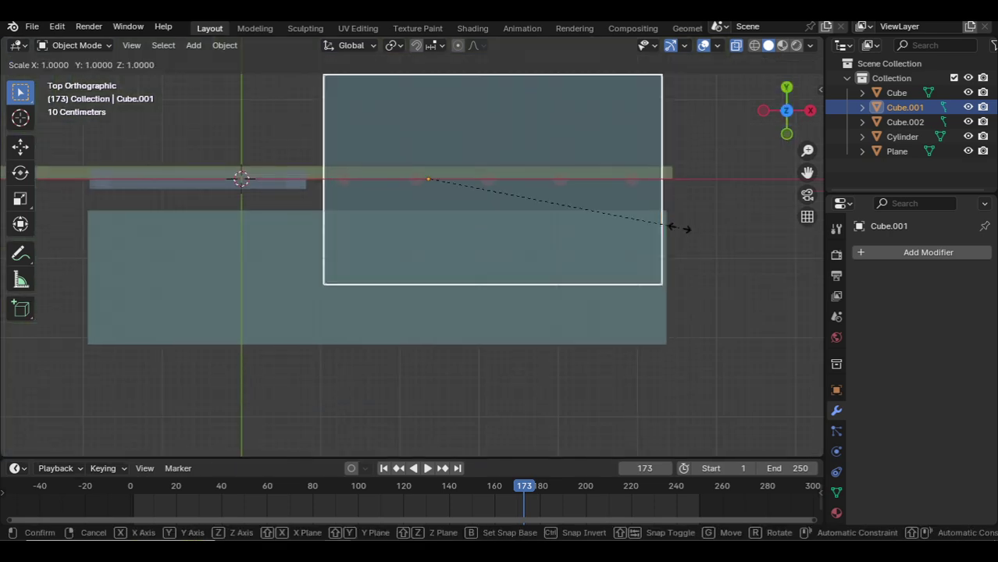
pyautogui.press('y')
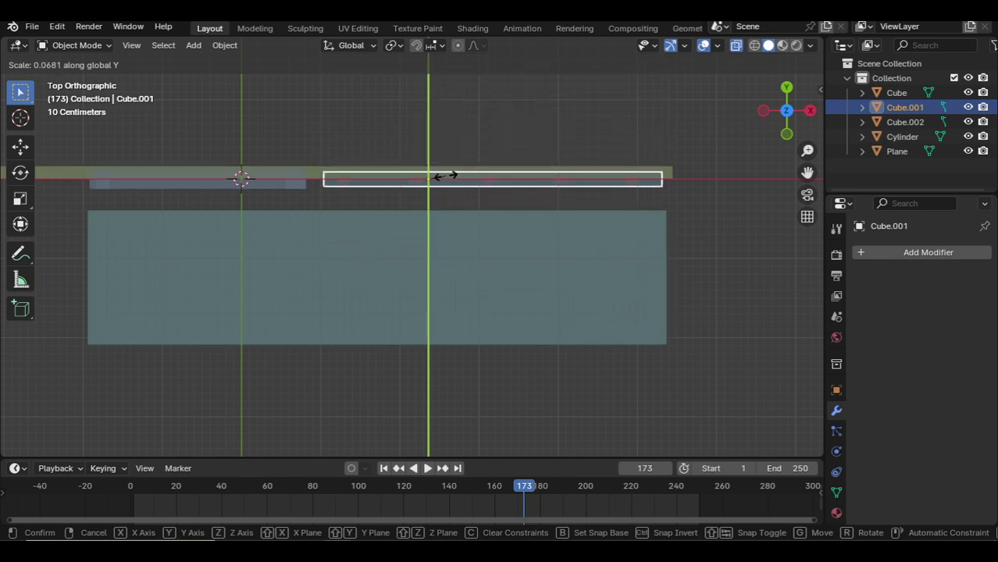
pyautogui.click(447, 180)
# - Hide the back wall plane and select the rail together with its five posts
pyautogui.press('KP_1')
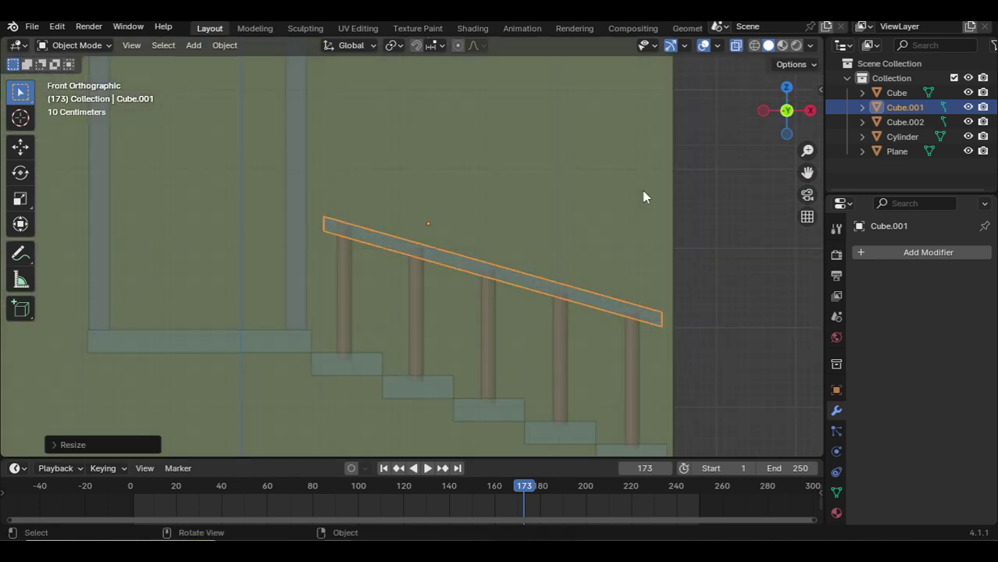
pyautogui.click(641, 195)
pyautogui.press('h')
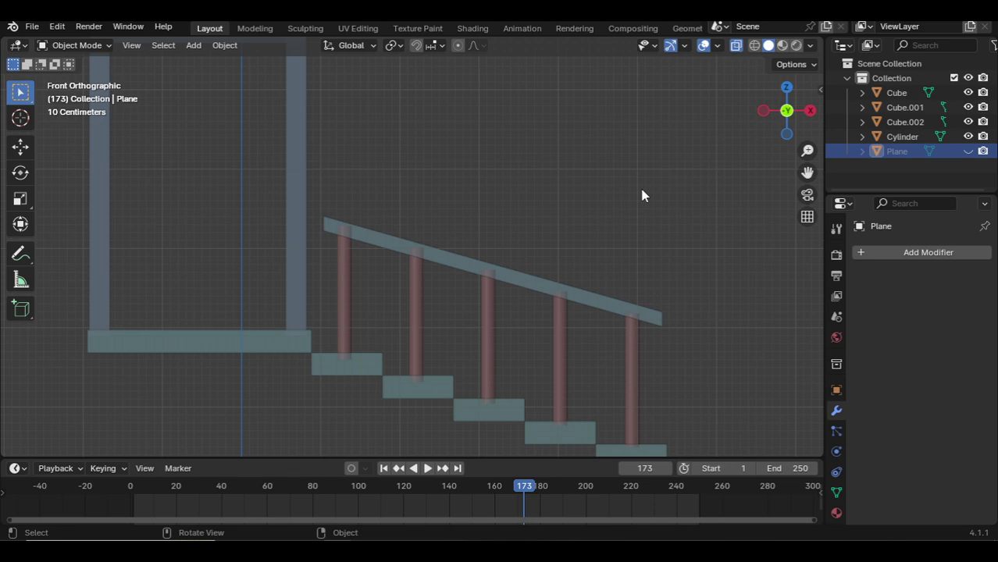
pyautogui.press('KP_3')
pyautogui.moveTo(520, 244); pyautogui.dragTo(649, 252, button='middle')
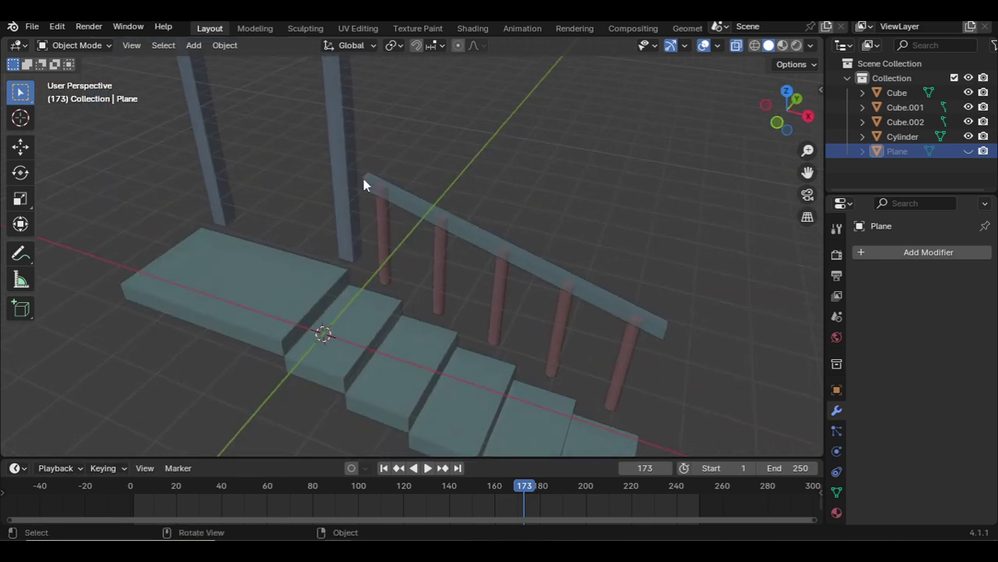
pyautogui.keyDown('shift'); pyautogui.moveTo(383, 160); pyautogui.dragTo(419, 229); pyautogui.keyUp('shift')
# - Move the rail and posts 1.772 m along Y over the stairs, then unhide the wall
pyautogui.press('KP_7')
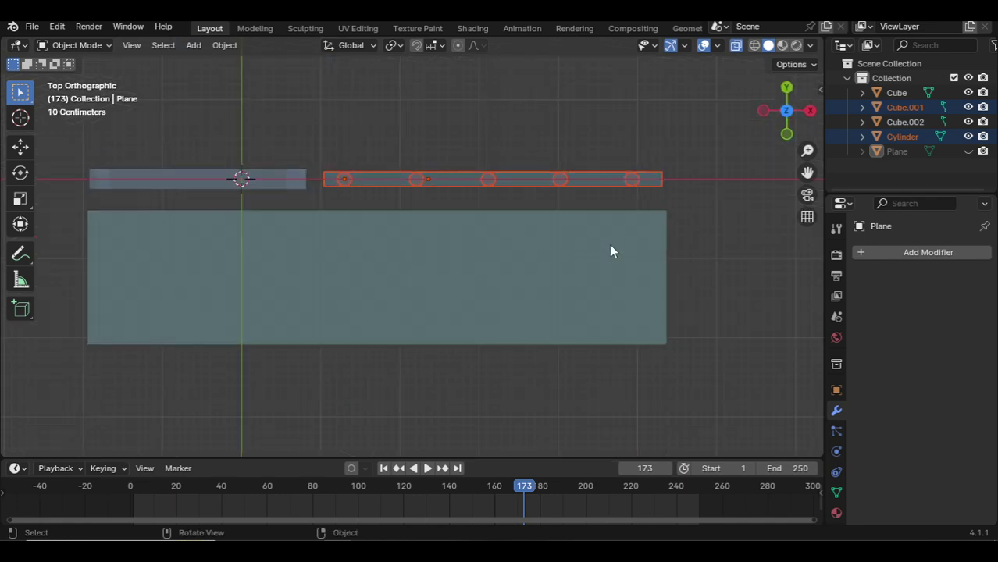
pyautogui.press('g')
pyautogui.press('y')
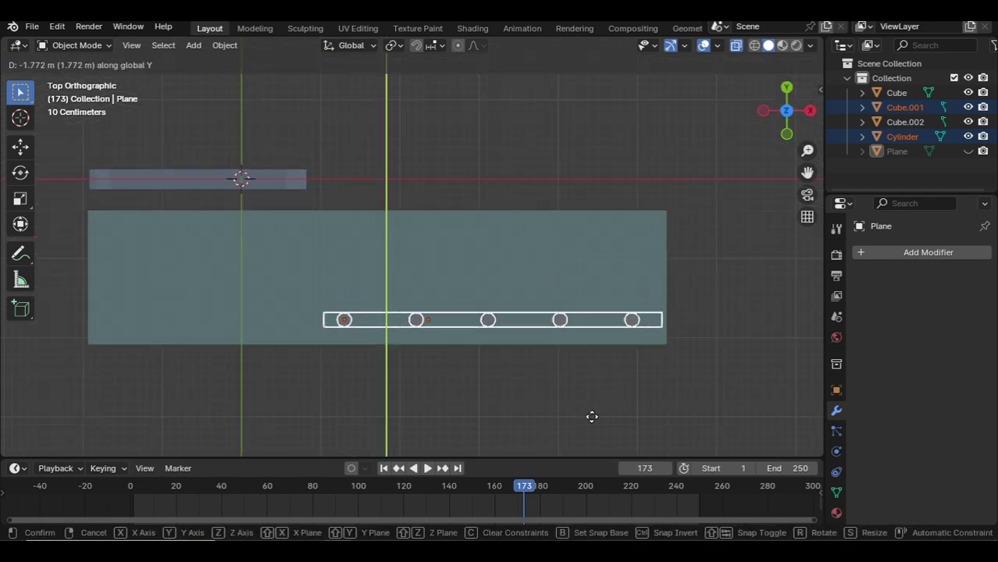
pyautogui.click(591, 430)
pyautogui.hotkey('alt', 'a')
pyautogui.press('KP_1')
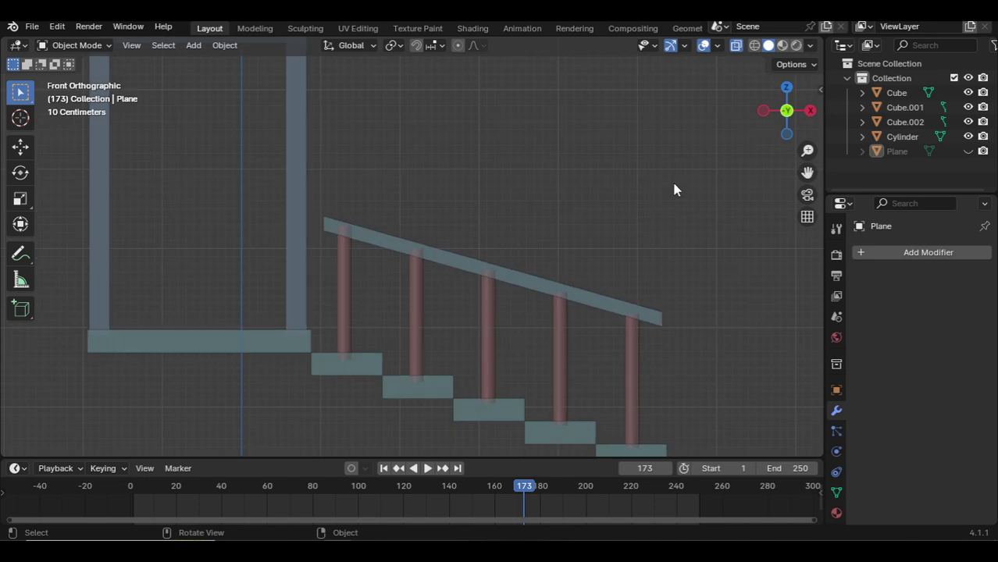
pyautogui.hotkey('alt', 'h')
# - Enlarge the back wall plane by 1.2352 behind the stairs in front view
pyautogui.moveTo(662, 146)
pyautogui.mouseDown(button='middle')
pyautogui.moveTo(704, 222)
pyautogui.moveTo(553, 250)
pyautogui.moveTo(455, 243)
pyautogui.moveTo(708, 226)
pyautogui.mouseUp(button='middle')
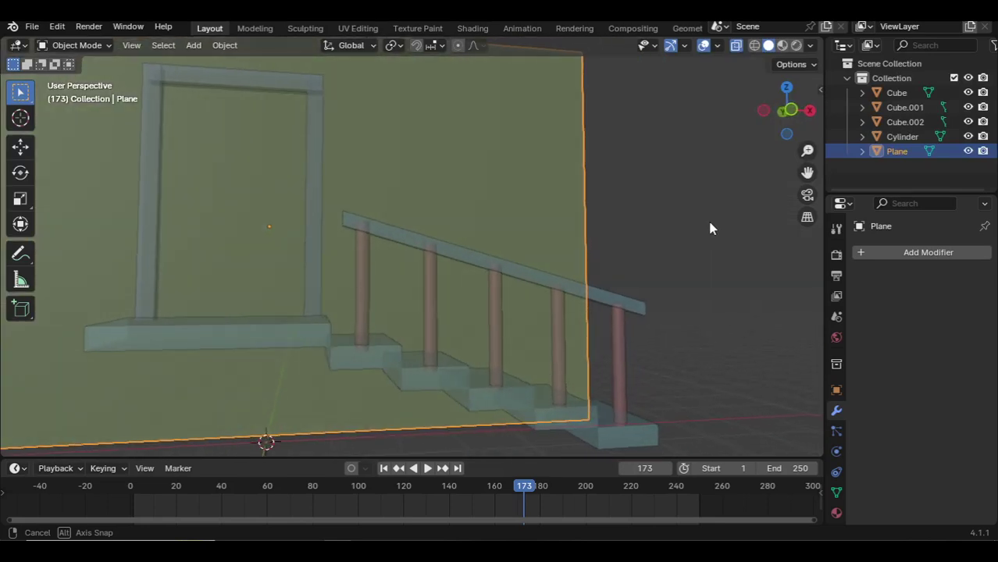
pyautogui.click(705, 230)
pyautogui.press('KP_1')
pyautogui.scroll(-2, 583, 258)
pyautogui.keyDown('ctrl'); pyautogui.scroll(-3, 575, 250); pyautogui.keyUp('ctrl')
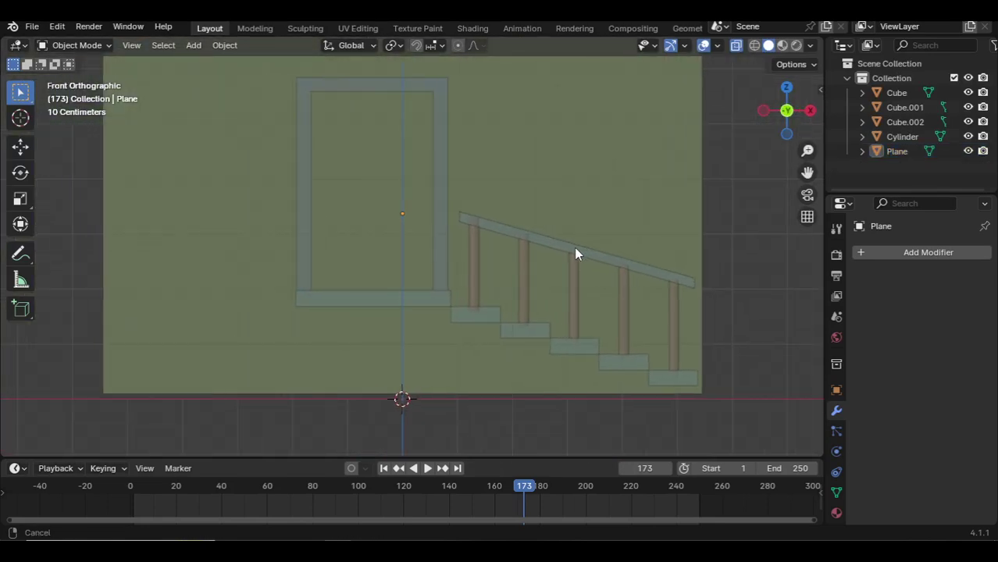
pyautogui.click(496, 350)
pyautogui.press('s')
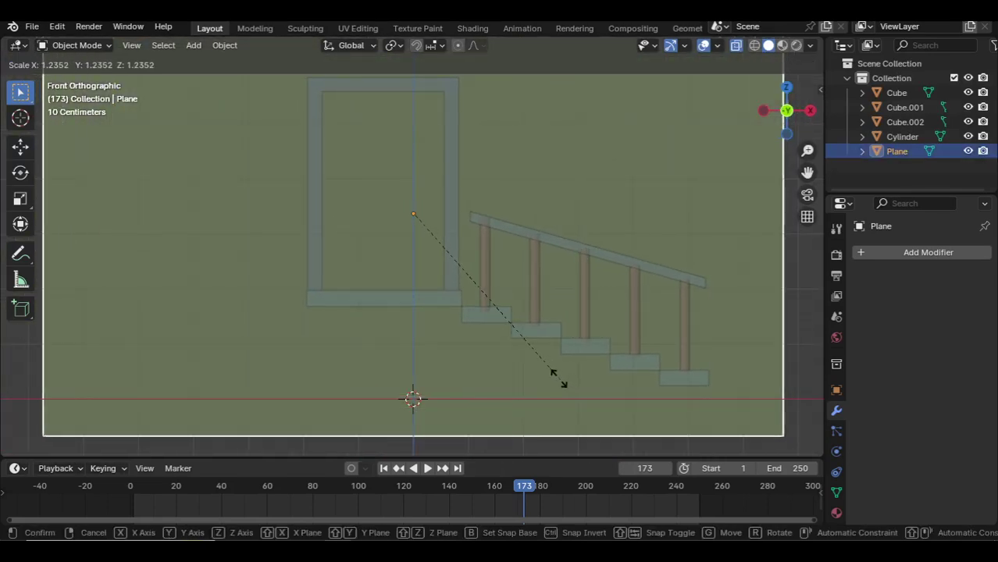
pyautogui.click(560, 385)
# - Duplicate the wall, rotate the copy 90° flat, and move it to the wall's base
pyautogui.press('KP_3')
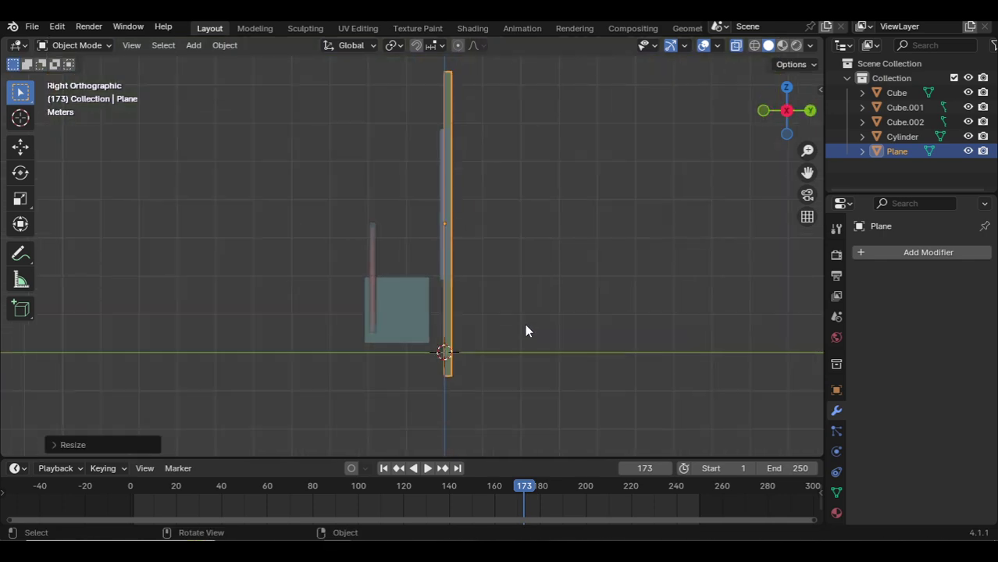
pyautogui.keyDown('shift'); pyautogui.moveTo(525, 323); pyautogui.dragTo(549, 262, button='middle'); pyautogui.keyUp('shift')
pyautogui.hotkey('shift', 'd')
pyautogui.click(339, 340)
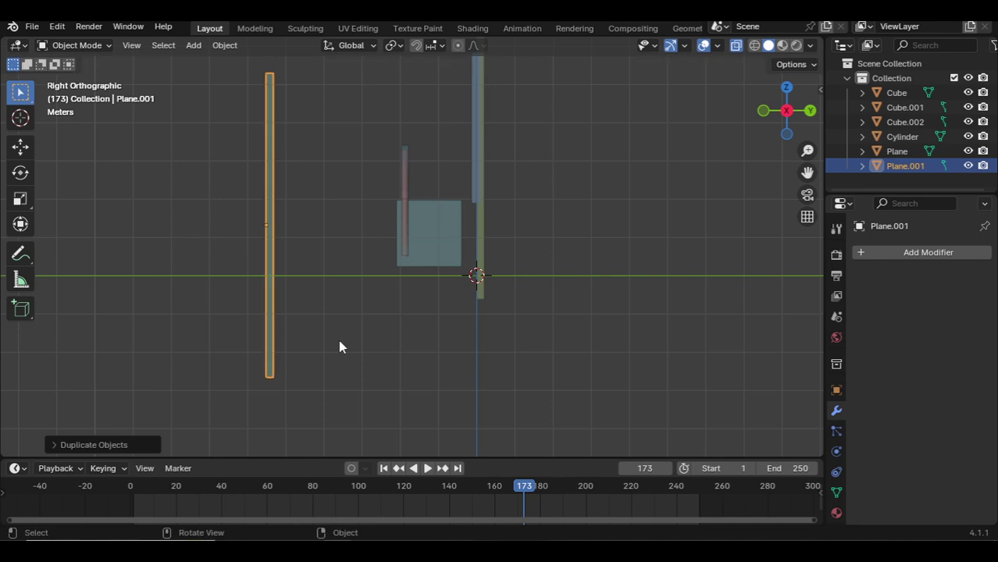
pyautogui.write('r90')
pyautogui.press('Return')
pyautogui.press('g')
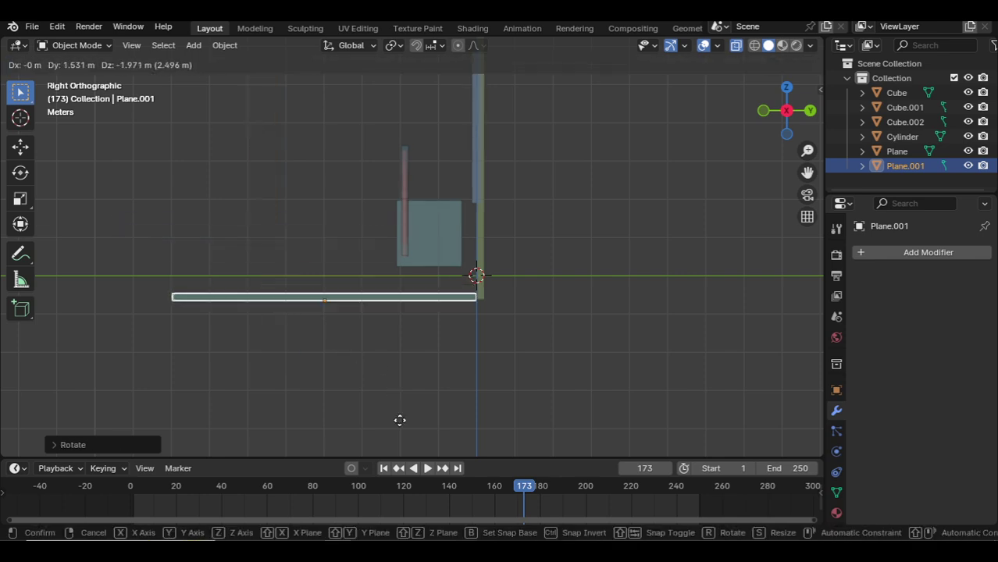
pyautogui.click(418, 409)
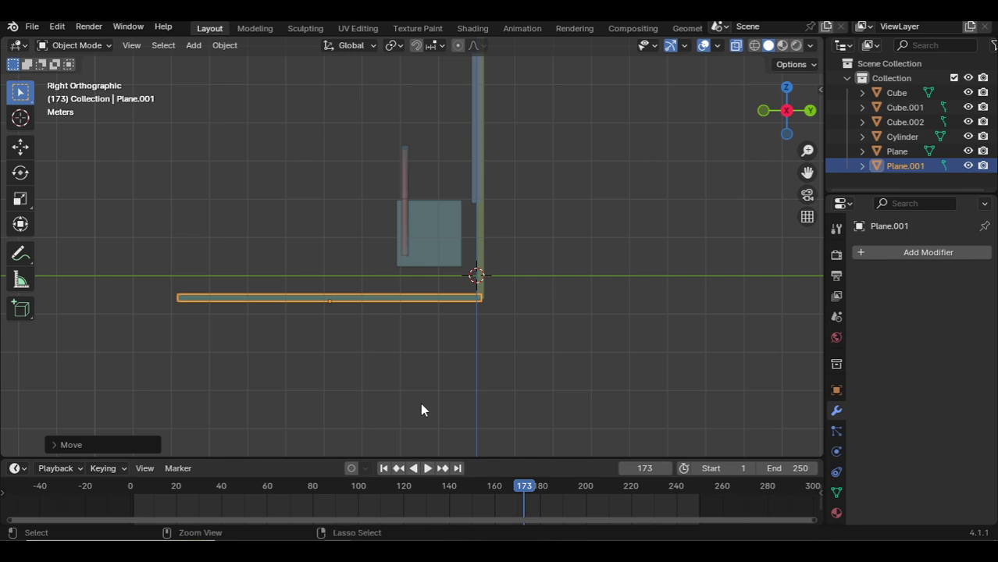
# - Add a camera, deleting a mistakenly added speaker first, and look through it
pyautogui.click(531, 271)
pyautogui.moveTo(530, 270); pyautogui.dragTo(700, 231, button='middle')
pyautogui.hotkey('shift', 'a')
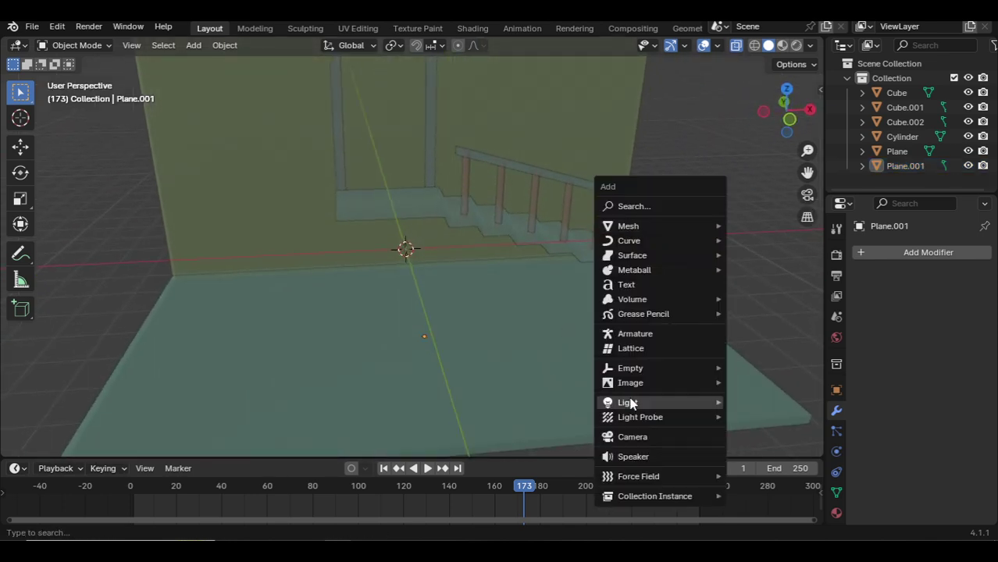
pyautogui.click(621, 457)
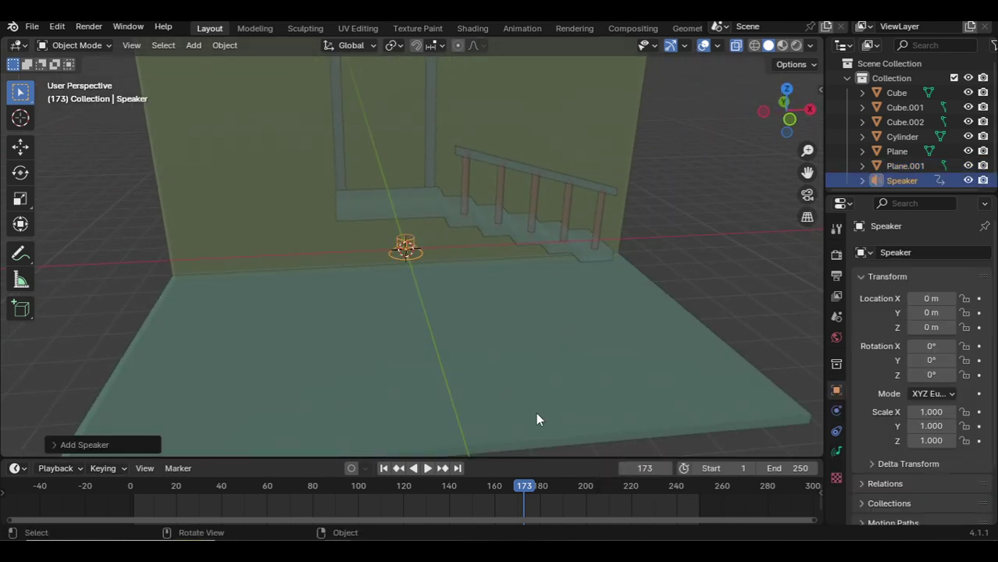
pyautogui.press('Delete')
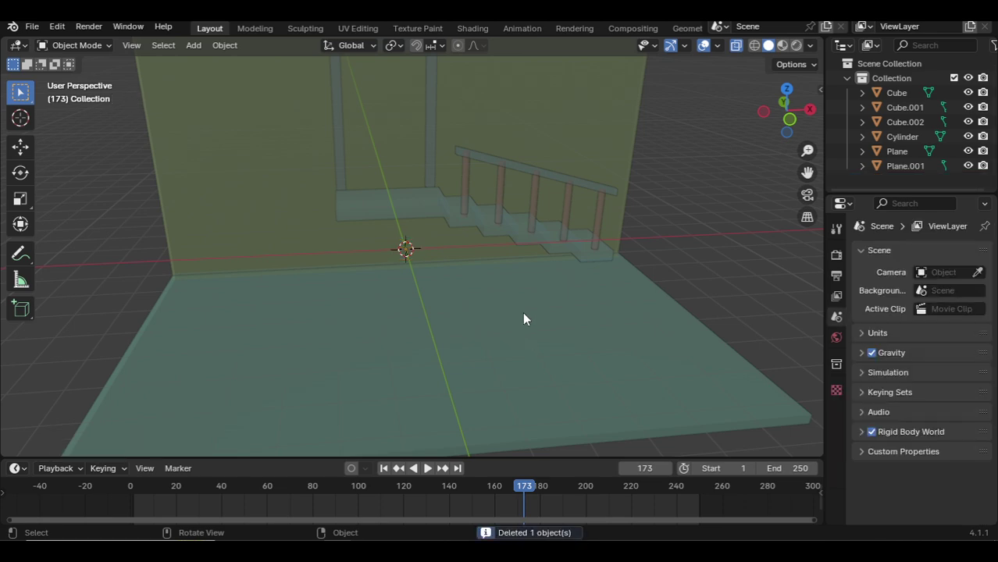
pyautogui.hotkey('shift', 'a')
pyautogui.click(494, 293)
pyautogui.press('KP_0')
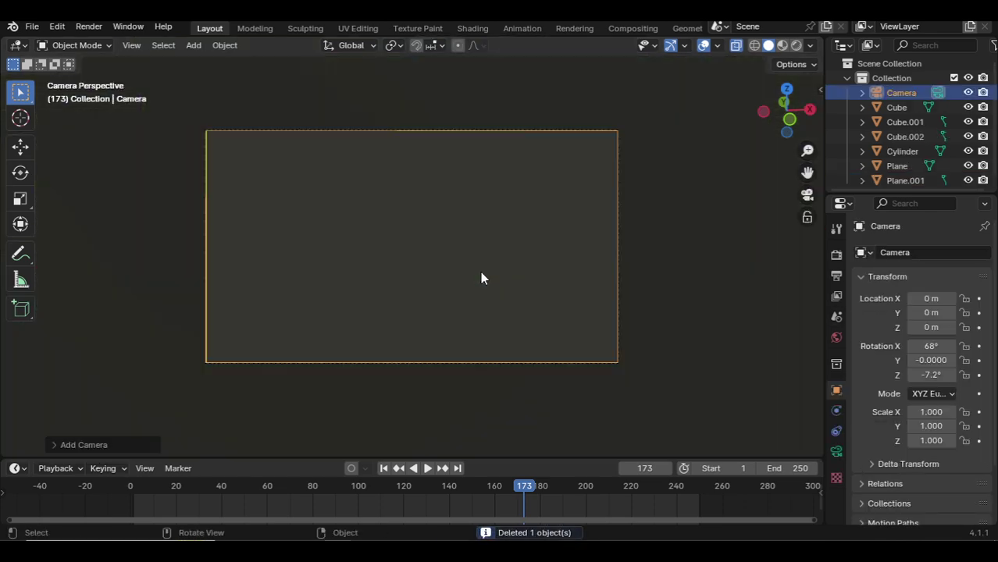
# - Lock Camera to View in the N-panel and orbit to frame the staircase
pyautogui.press('n')
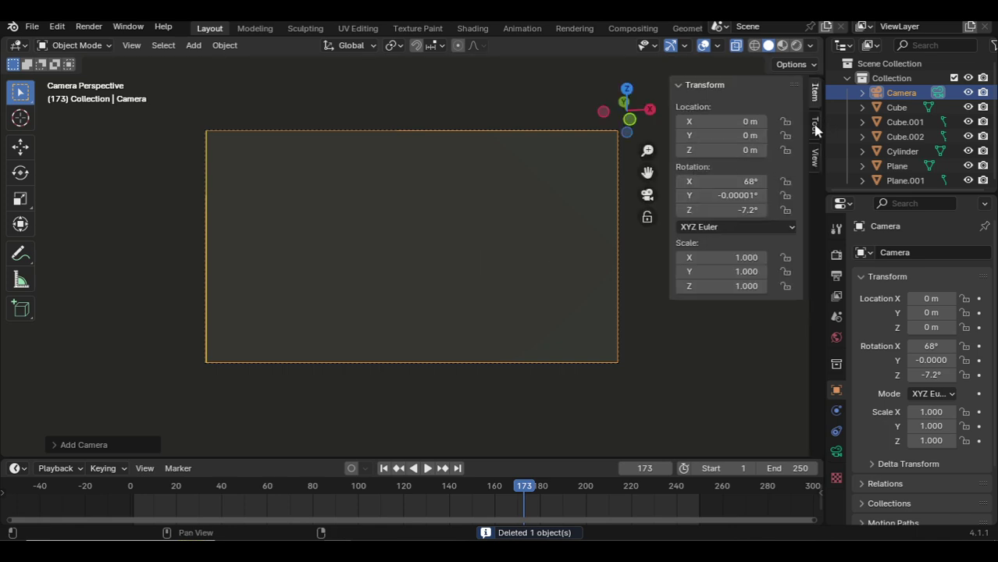
pyautogui.click(814, 127)
pyautogui.click(814, 156)
pyautogui.moveTo(633, 277)
pyautogui.mouseDown(button='middle')
pyautogui.moveTo(478, 266)
pyautogui.moveTo(520, 264)
pyautogui.mouseUp(button='middle')
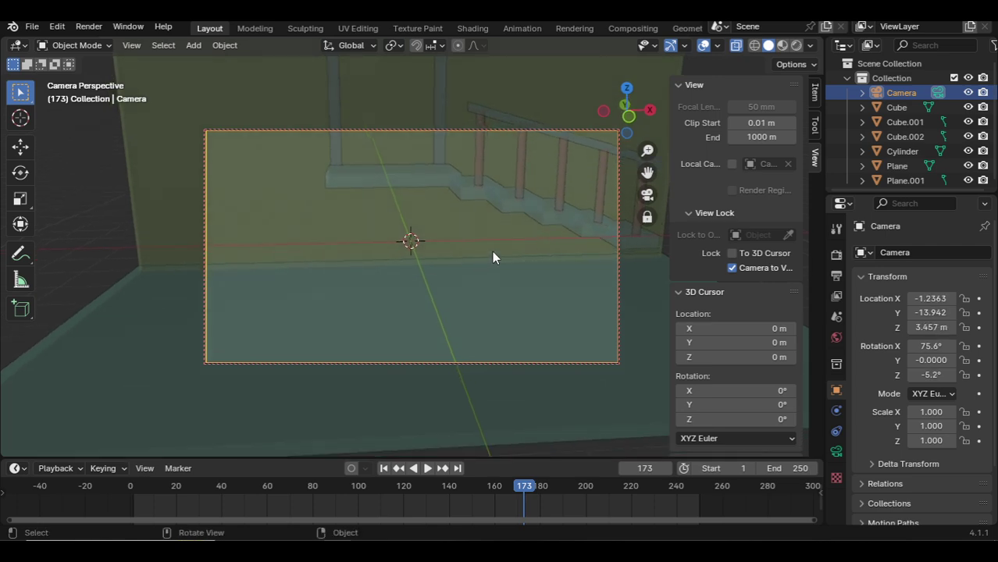
pyautogui.scroll(-1, 511, 275)
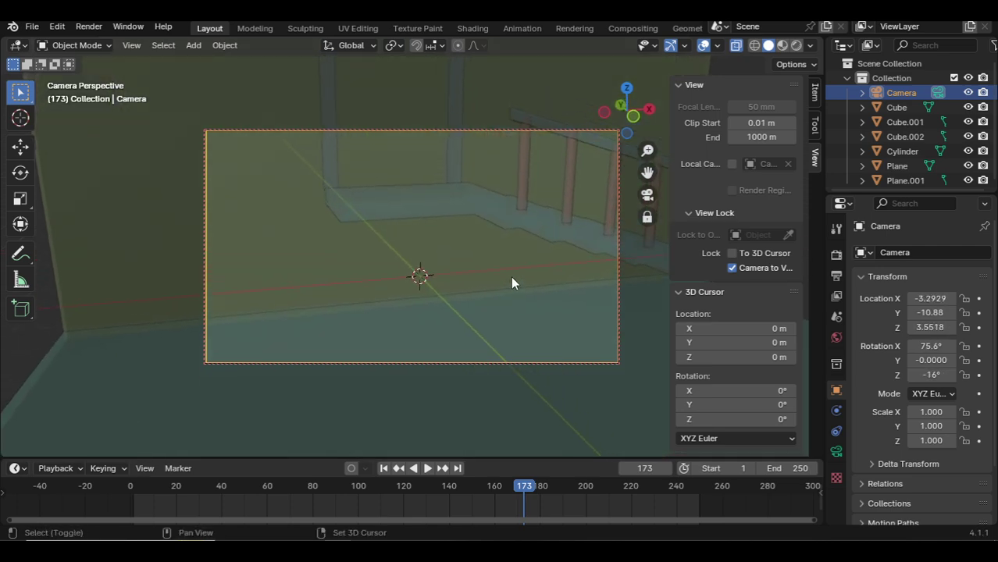
pyautogui.scroll(-1, 511, 275)
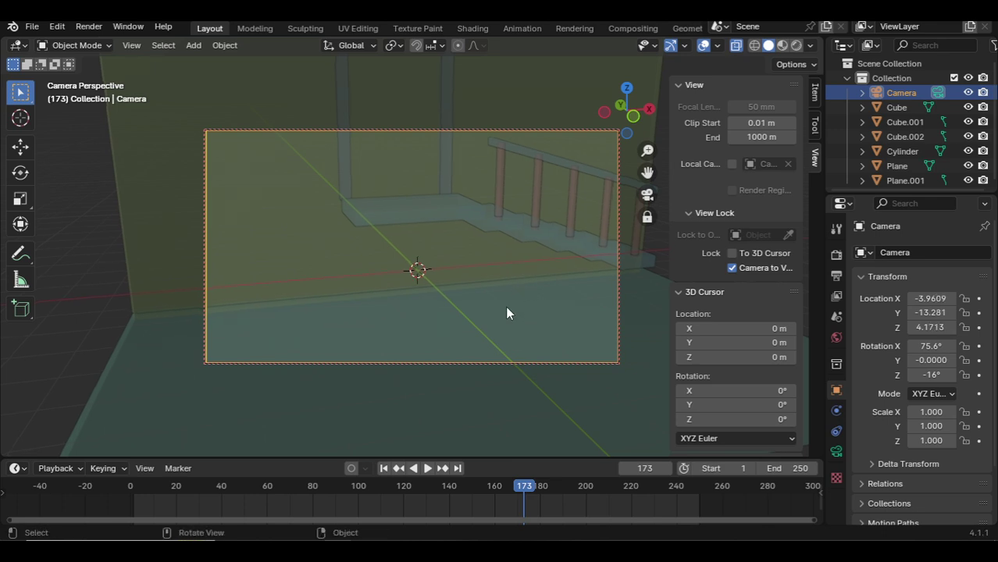
# - Raise the floor plane along Z, then reframe the camera on the door and stairs
pyautogui.click(507, 309)
pyautogui.press('KP_0')
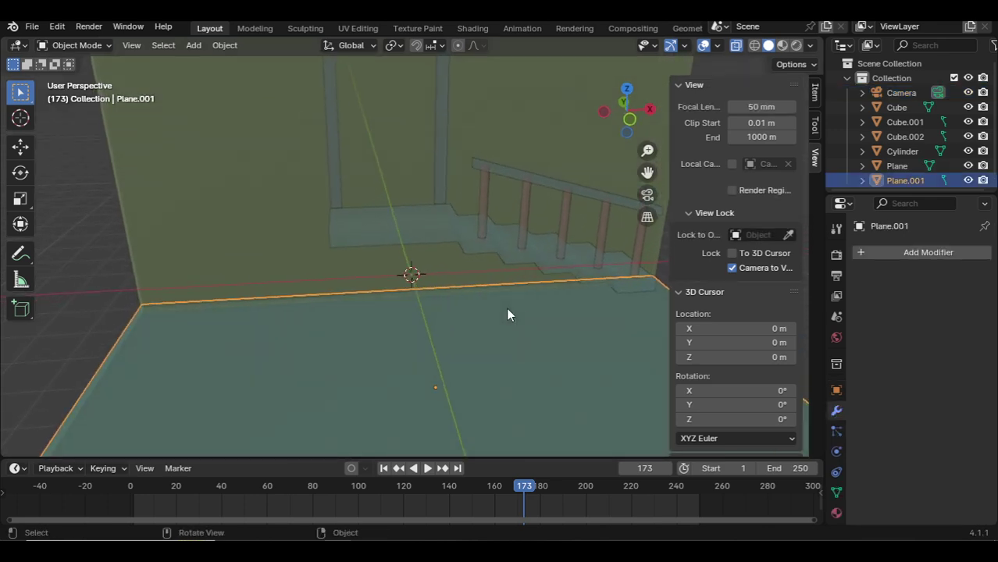
pyautogui.press('KP_1')
pyautogui.scroll(1, 561, 305)
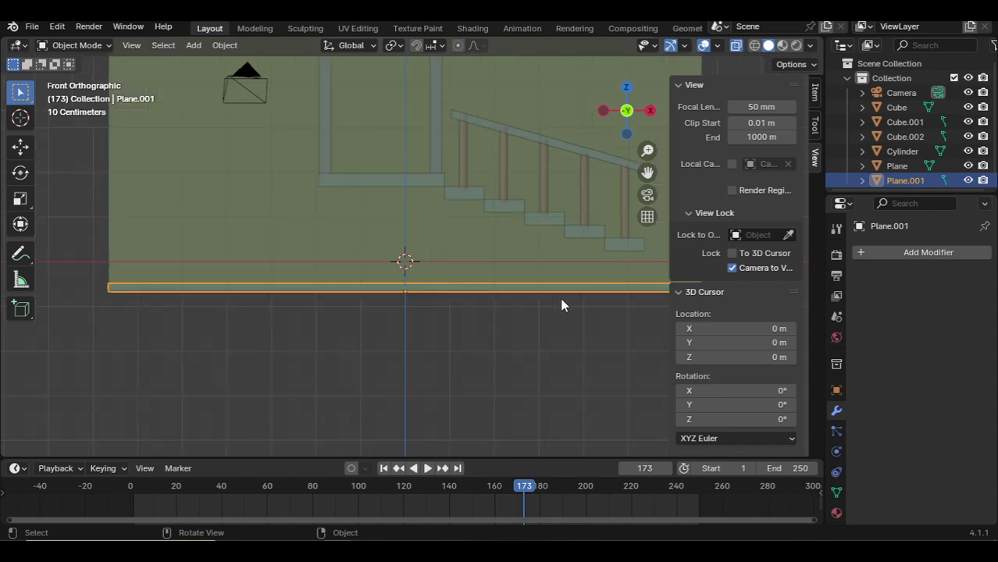
pyautogui.press('g')
pyautogui.press('z')
pyautogui.click(552, 60)
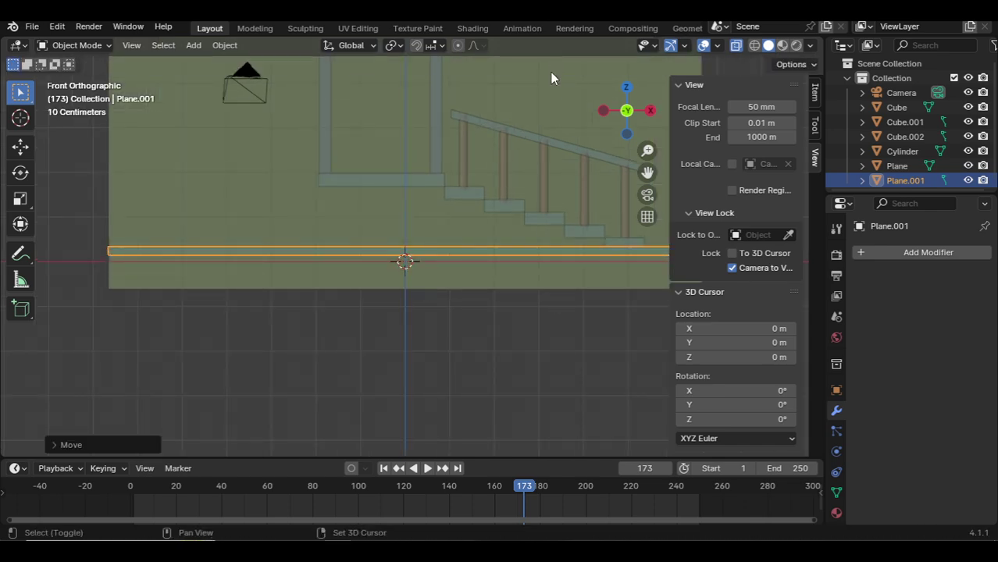
pyautogui.press('KP_0')
pyautogui.moveTo(522, 254)
pyautogui.mouseDown(button='middle')
pyautogui.moveTo(513, 230)
pyautogui.moveTo(537, 266)
pyautogui.moveTo(472, 263)
pyautogui.moveTo(492, 263)
pyautogui.mouseUp(button='middle')
# - Disable X-ray, enter Edit Mode on the door frame, and open the Add menu in front view
pyautogui.click(735, 47)
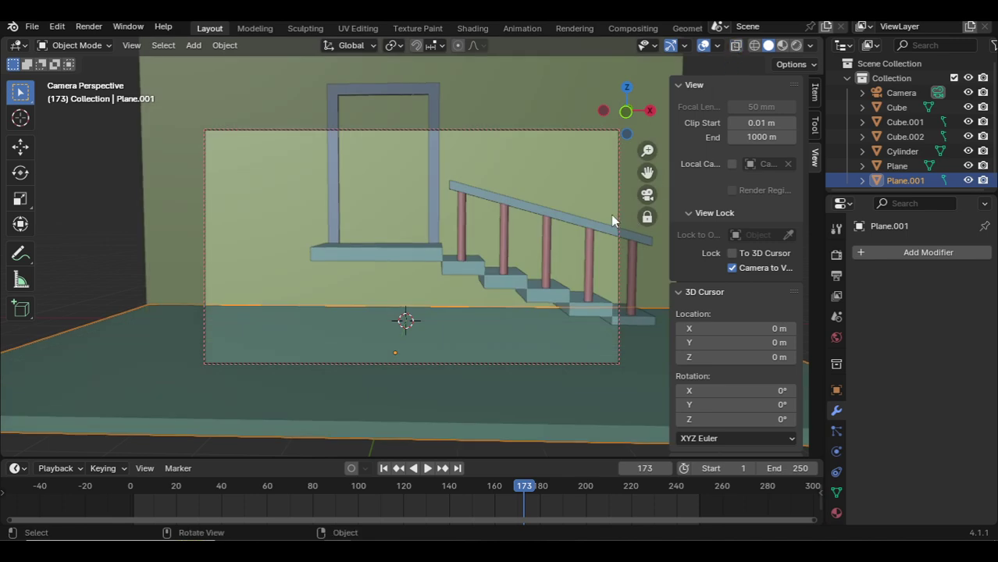
pyautogui.moveTo(613, 196)
pyautogui.mouseDown(button='middle')
pyautogui.moveTo(571, 243)
pyautogui.moveTo(550, 248)
pyautogui.moveTo(573, 241)
pyautogui.mouseUp(button='middle')
pyautogui.click(426, 141)
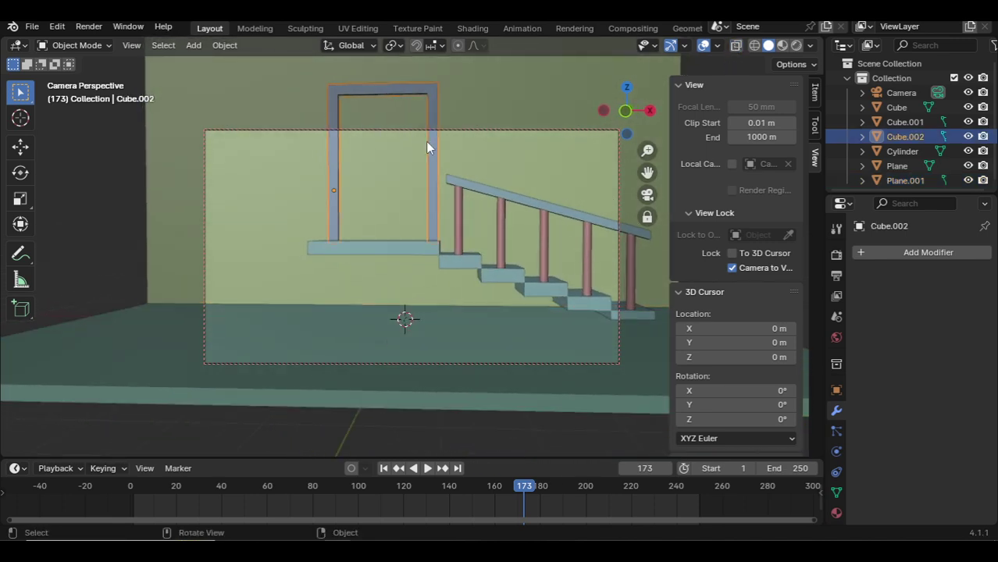
pyautogui.press('Tab')
pyautogui.press('Tab')
pyautogui.press('KP_1')
pyautogui.hotkey('shift', 'a')
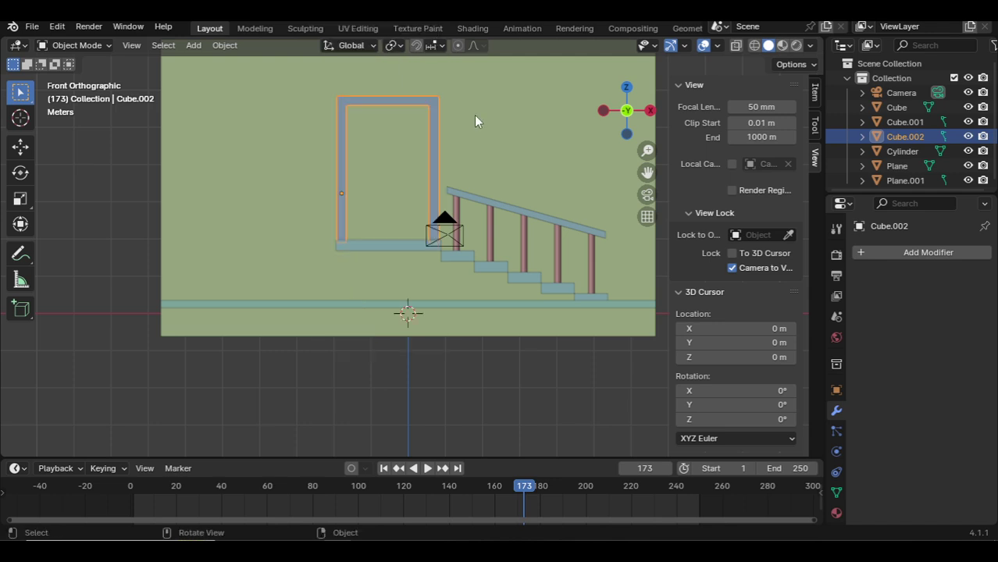
pyautogui.hotkey('shift', 'a')
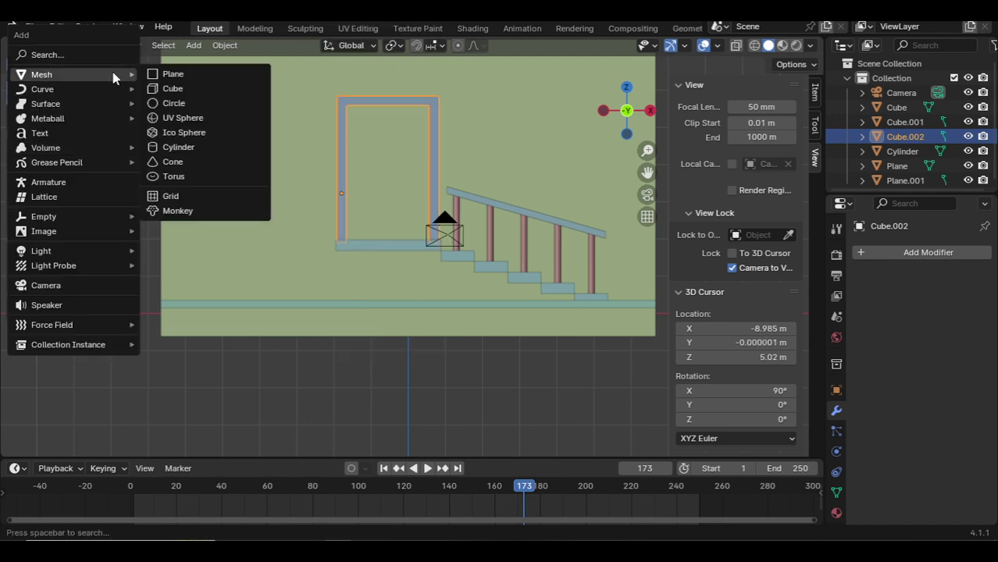
# - Add a plane, rotate it 90° on X, and place it inside the door frame
pyautogui.click(187, 81)
pyautogui.press('g')
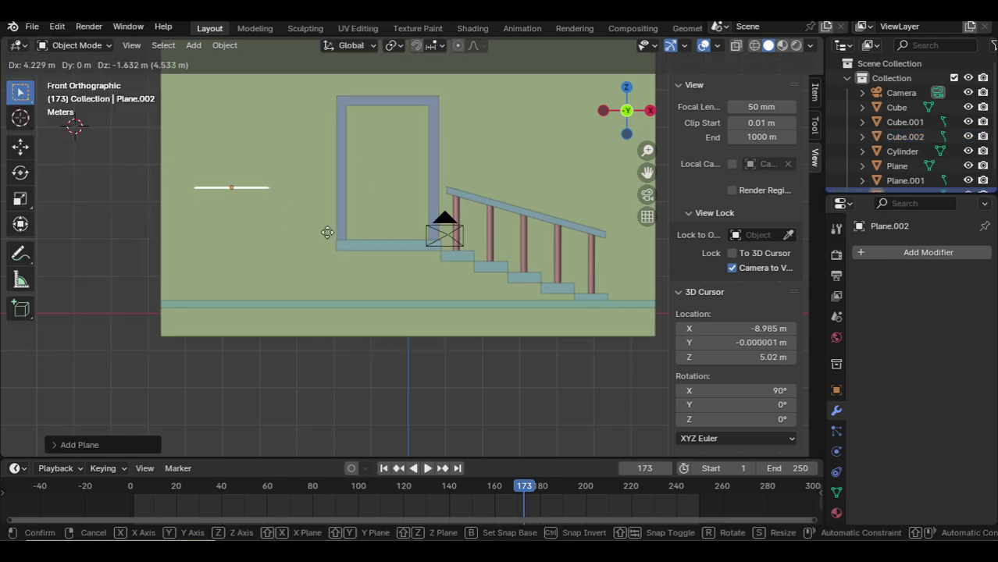
pyautogui.click(326, 234)
pyautogui.write('rx90')
pyautogui.press('Return')
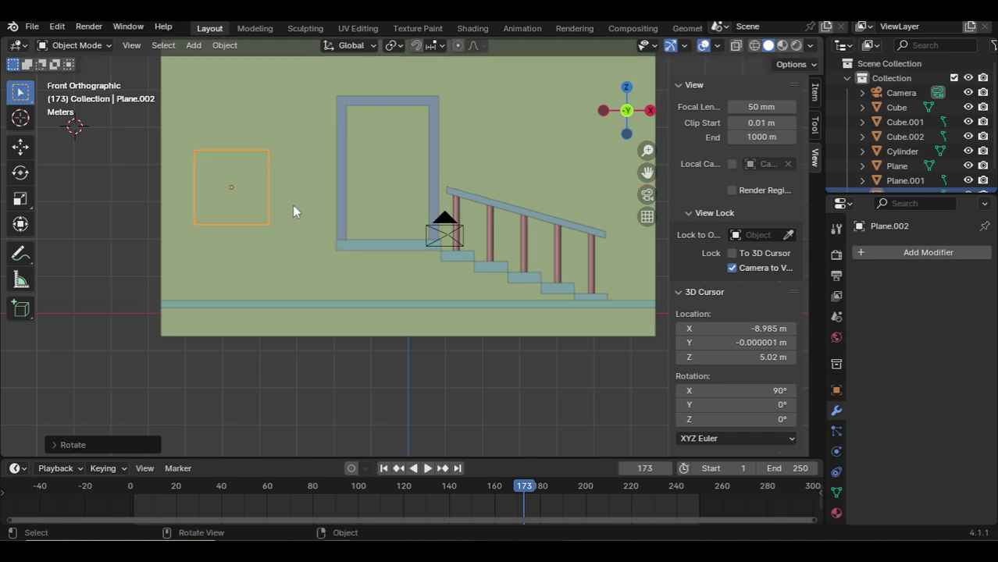
pyautogui.press('g')
pyautogui.click(445, 196)
# - Adjust the door plane's depth along X, then return to front view
pyautogui.press('g')
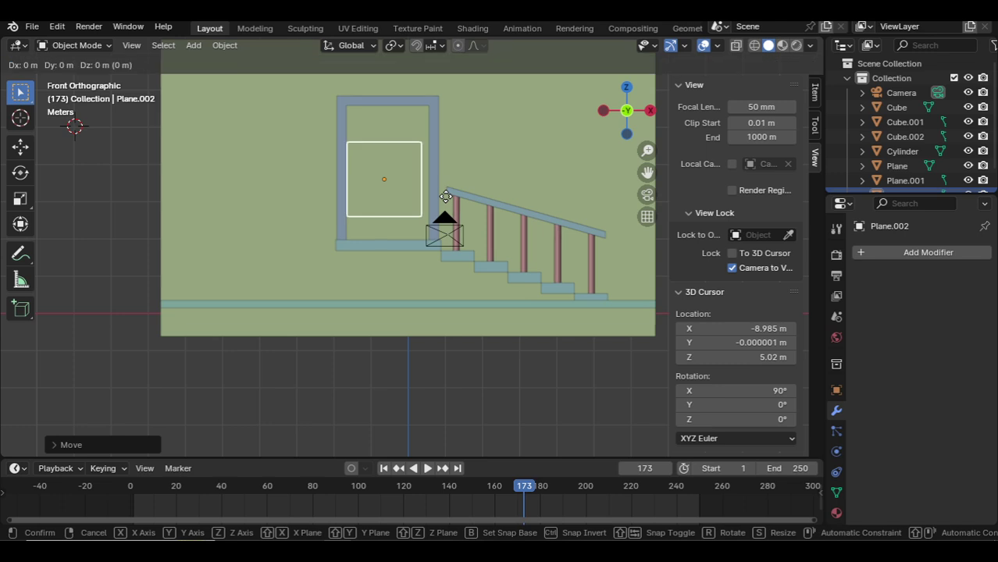
pyautogui.press('x')
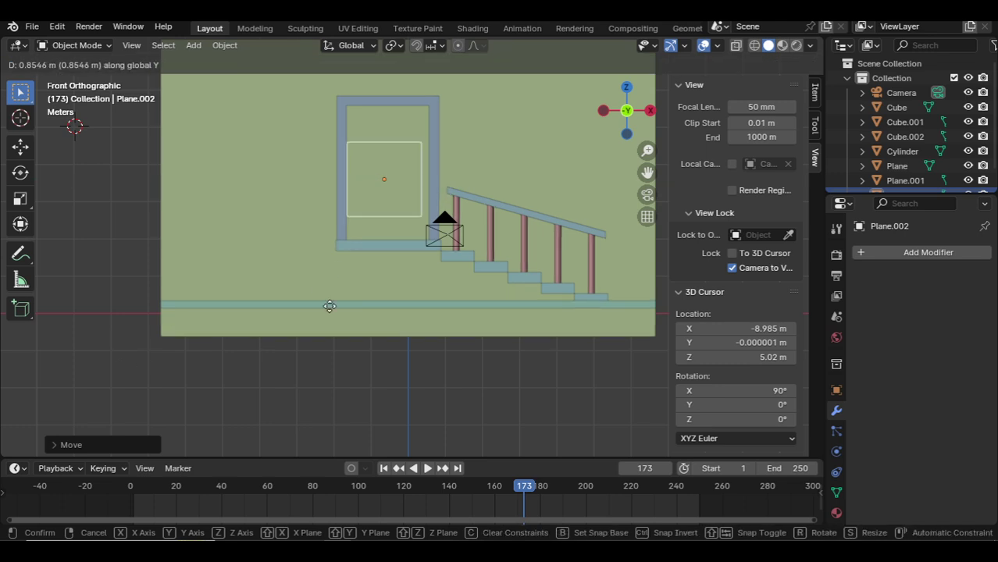
pyautogui.moveTo(506, 228); pyautogui.dragTo(455, 247, button='middle')
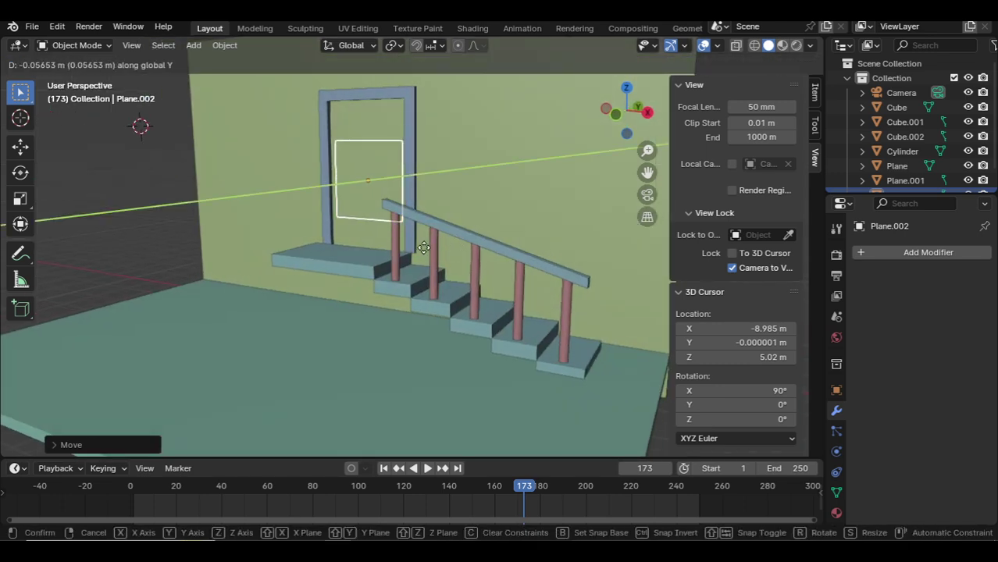
pyautogui.click(339, 269)
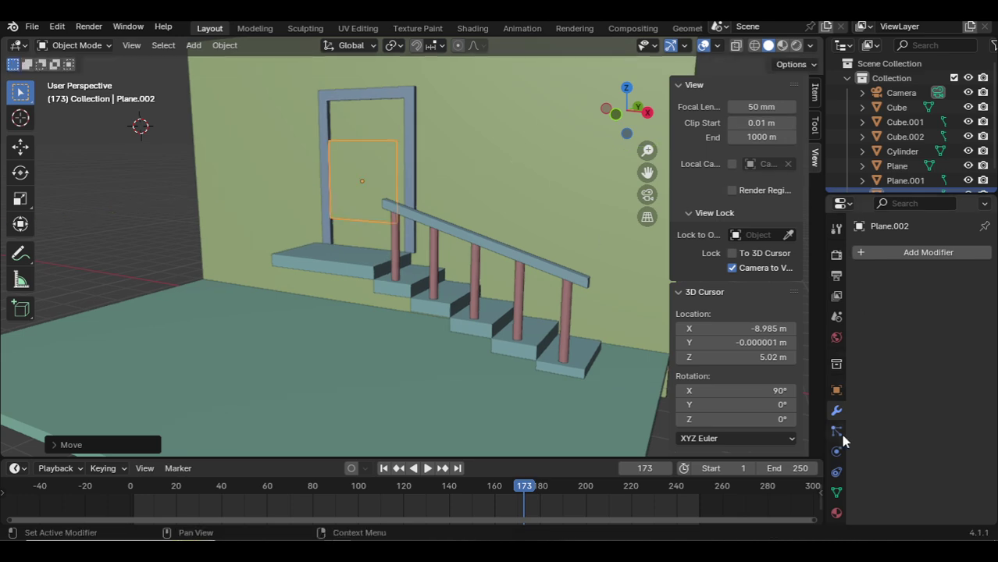
pyautogui.click(151, 164)
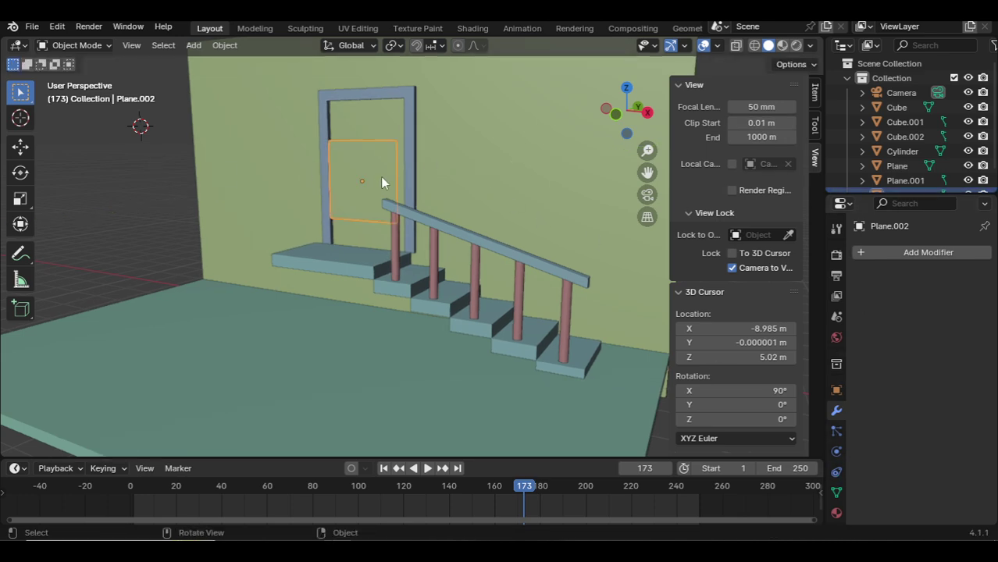
pyautogui.press('KP_1')
pyautogui.scroll(2, 406, 180)
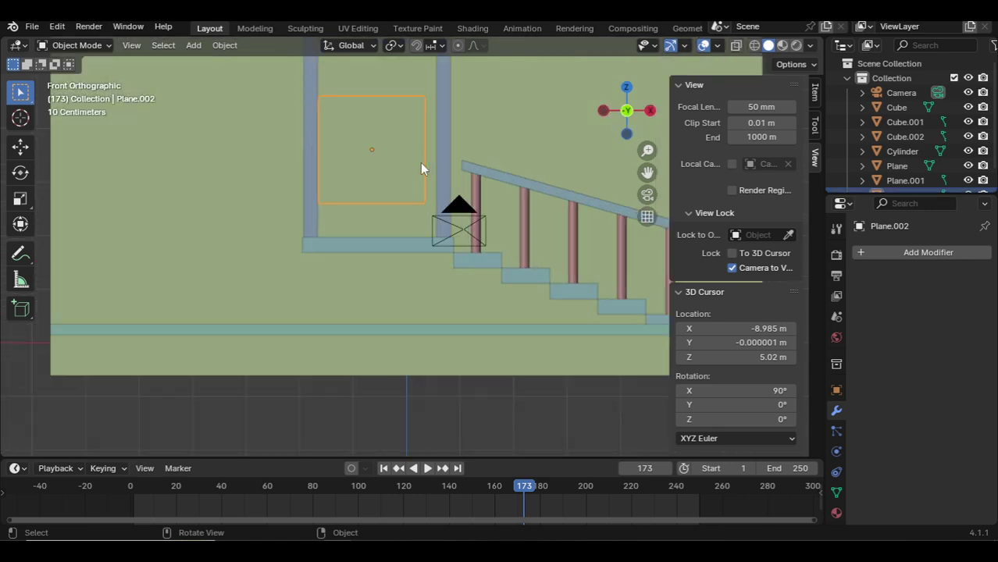
pyautogui.scroll(1, 422, 168)
# - Enlarge the door plane and reposition it within the frame
pyautogui.press('s')
pyautogui.click(452, 175)
pyautogui.press('g')
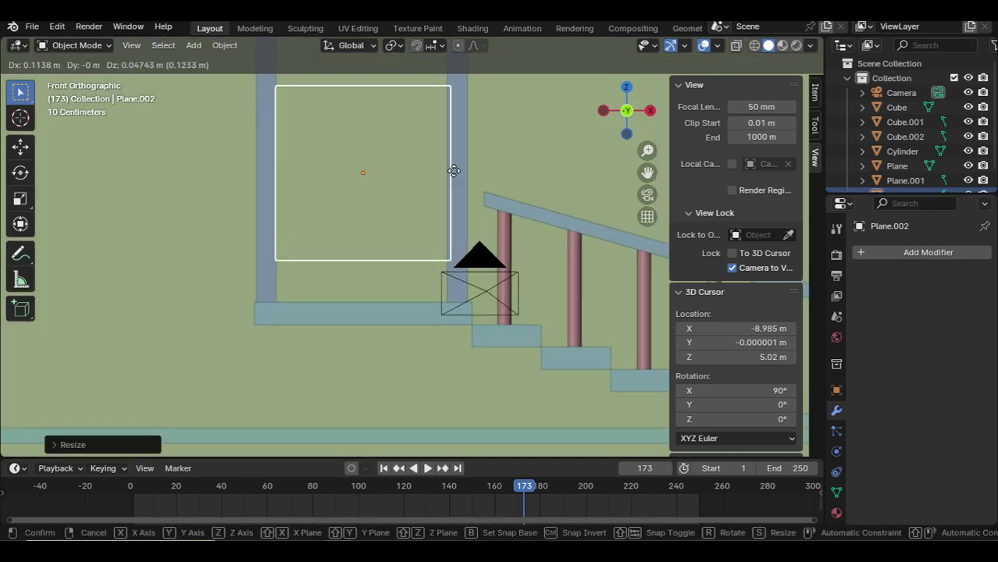
pyautogui.click(456, 171)
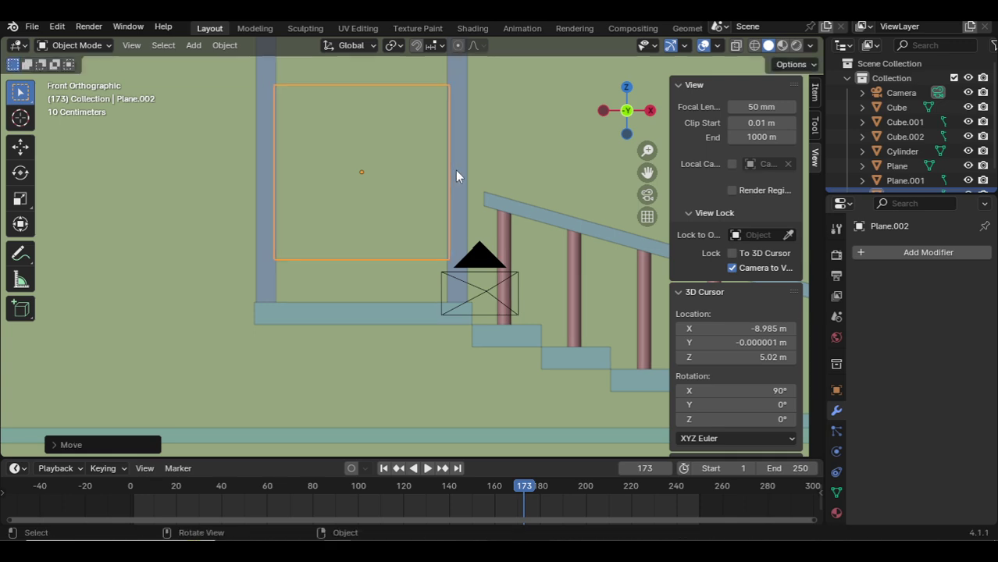
pyautogui.press('s')
pyautogui.rightClick(457, 174)
pyautogui.keyDown('shift'); pyautogui.moveTo(457, 174); pyautogui.dragTo(446, 222, button='middle'); pyautogui.keyUp('shift')
# - Stretch Plane.002 taller along Z and shift it into the opening
pyautogui.press('s')
pyautogui.press('z')
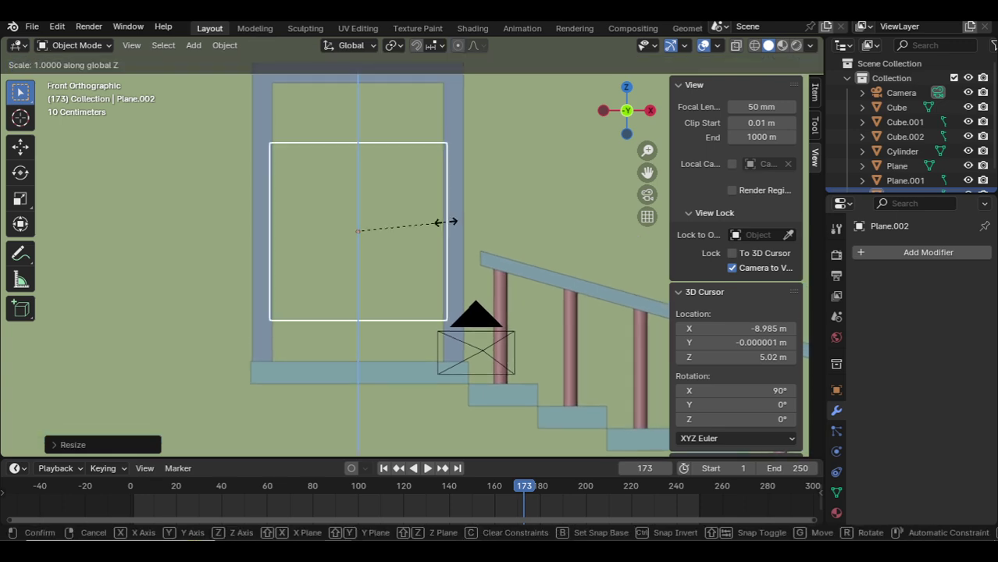
pyautogui.click(466, 122)
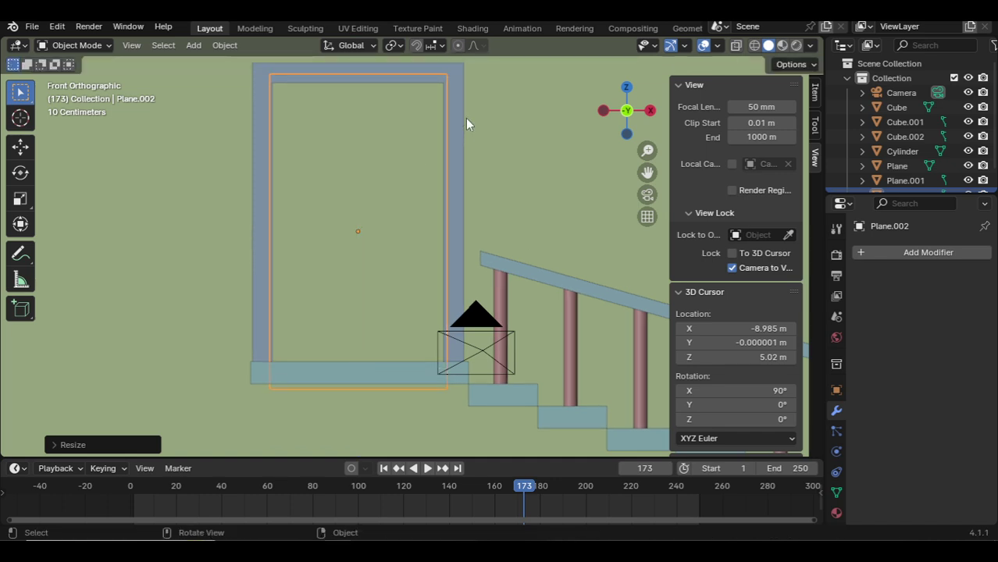
pyautogui.press('g')
pyautogui.click(481, 172)
pyautogui.press('s')
pyautogui.press('x')
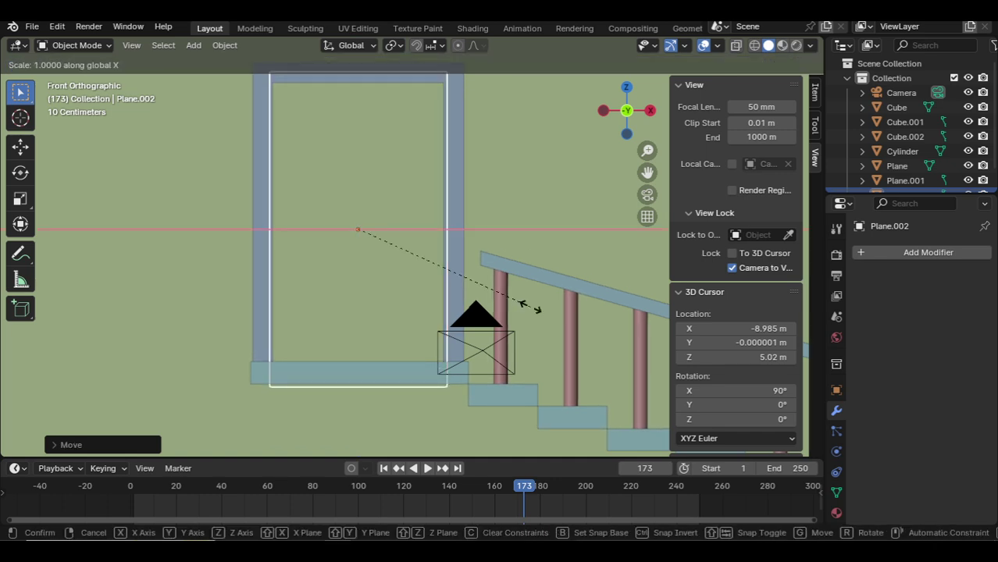
pyautogui.press('z')
pyautogui.click(481, 280)
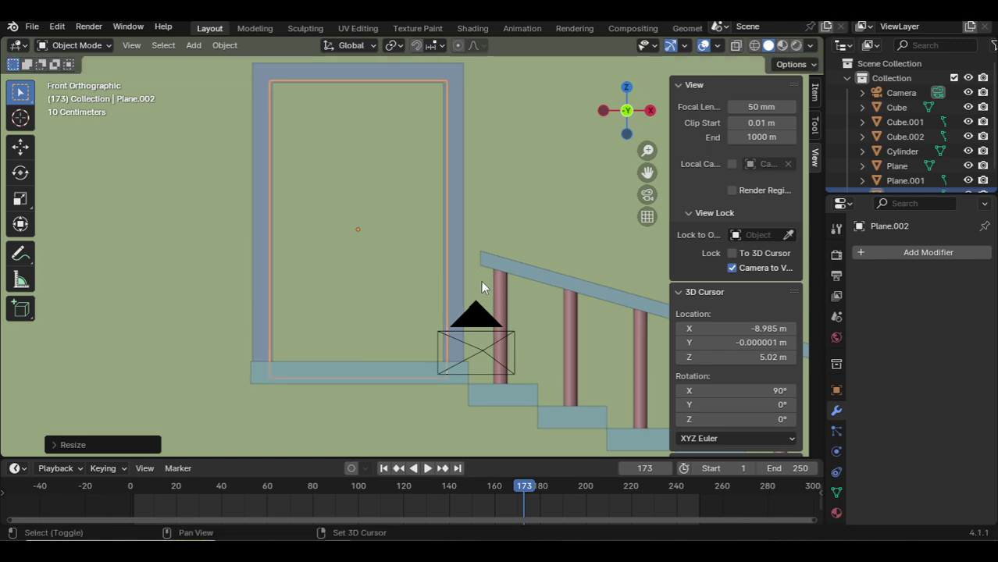
# - Fine-tune Plane.002's size, height and width to fill the doorway, then view through the camera
pyautogui.scroll(-1, 492, 322)
pyautogui.press('s')
pyautogui.click(486, 311)
pyautogui.press('g')
pyautogui.press('z')
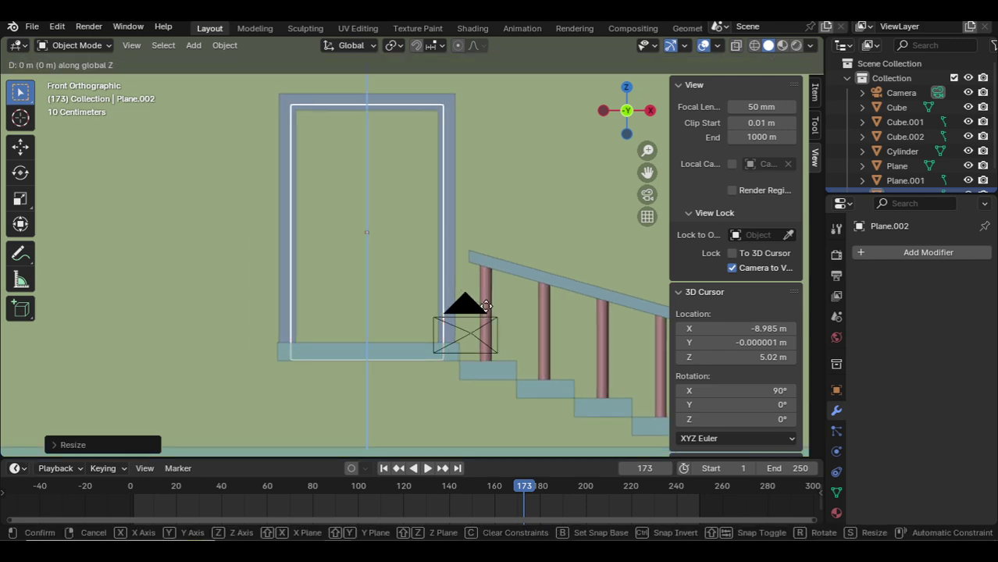
pyautogui.click(486, 289)
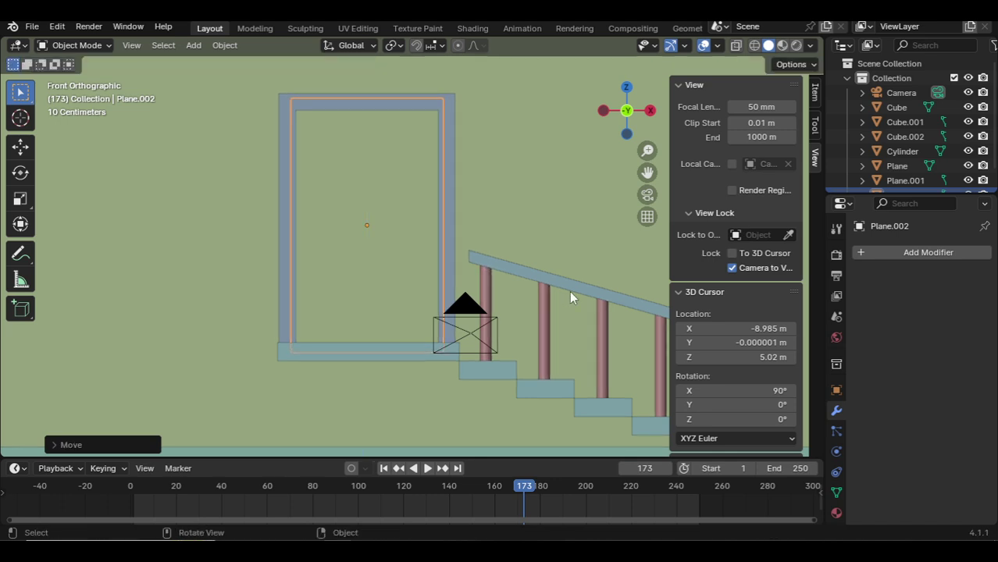
pyautogui.press('s')
pyautogui.press('x')
pyautogui.click(629, 283)
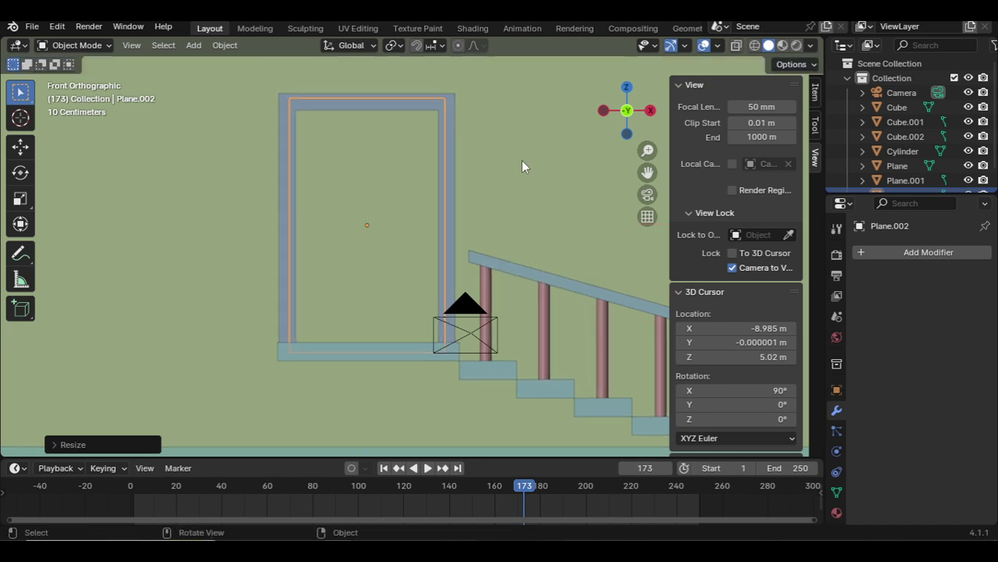
pyautogui.scroll(-2, 485, 250)
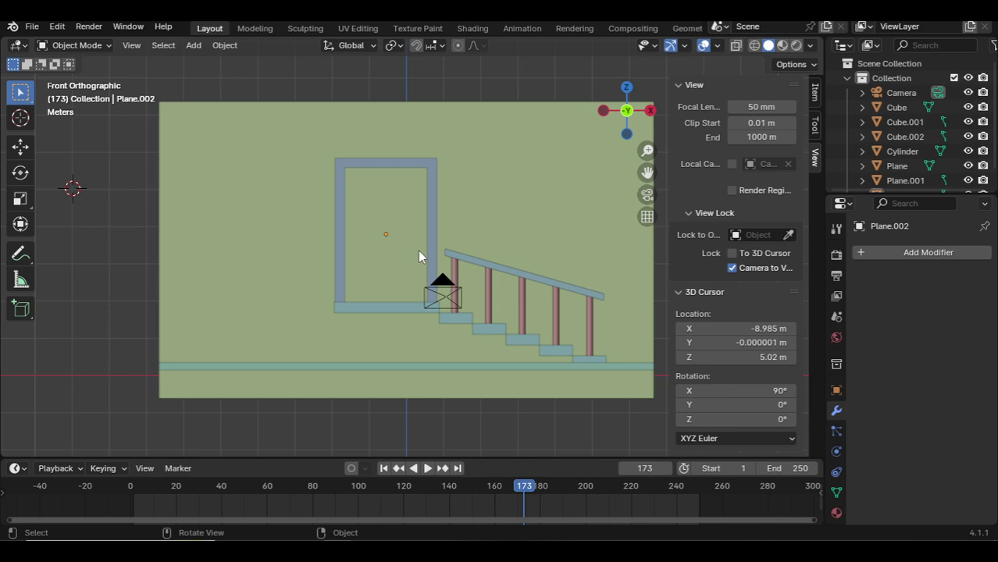
pyautogui.press('KP_0')
# - Widen the back wall and floor together along X
pyautogui.scroll(-2, 451, 244)
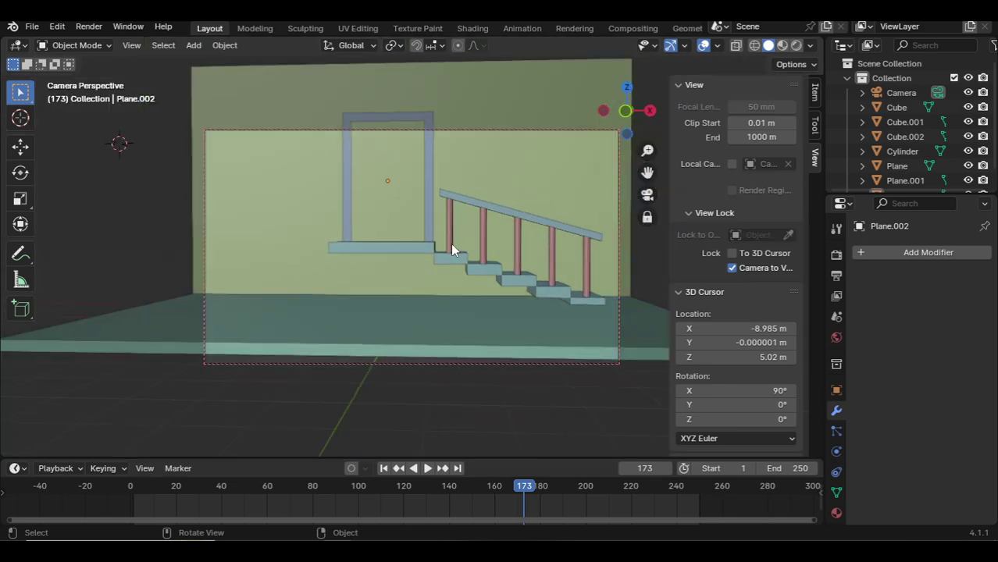
pyautogui.scroll(-2, 451, 244)
pyautogui.scroll(-1, 450, 244)
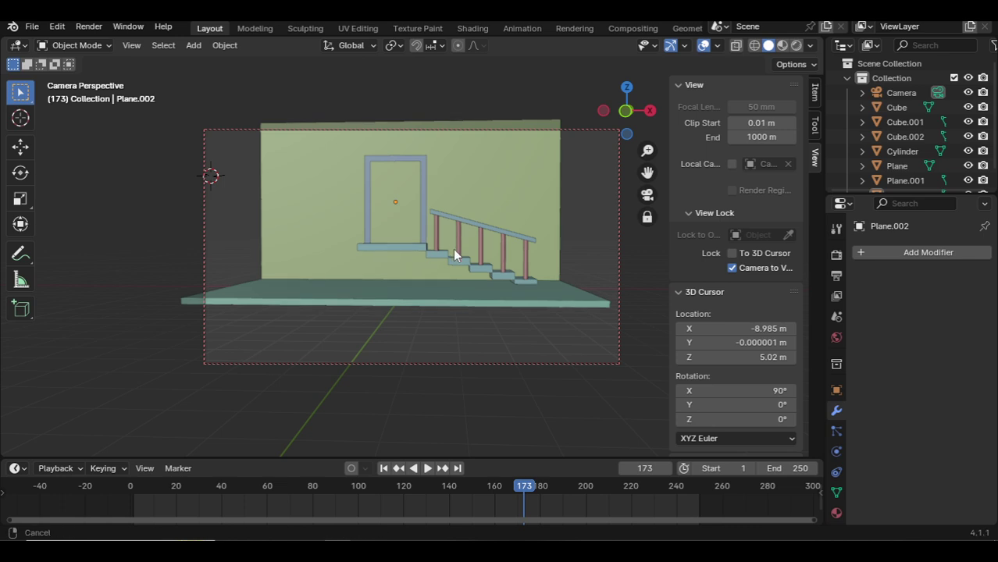
pyautogui.scroll(2, 461, 256)
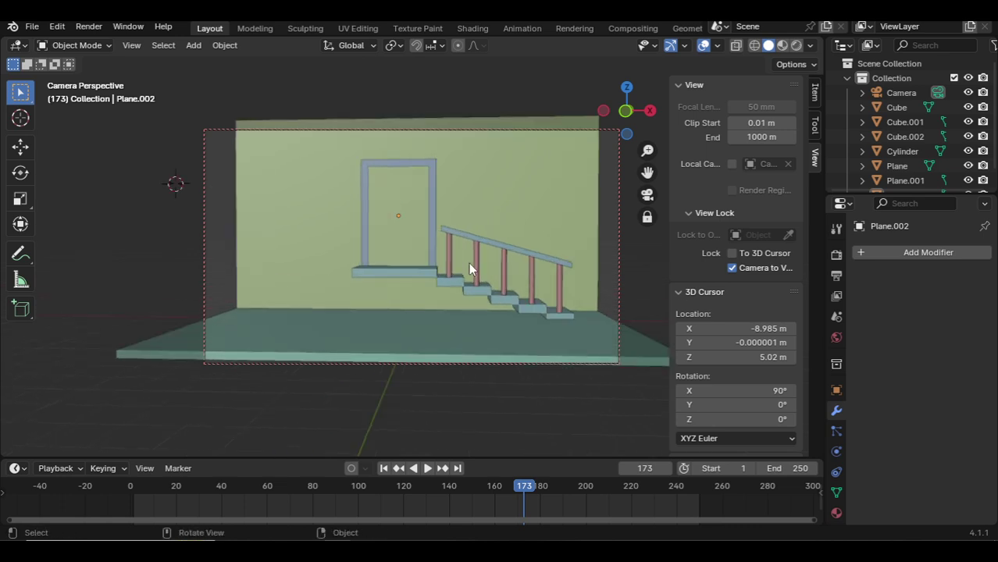
pyautogui.click(511, 193)
pyautogui.keyDown('shift'); pyautogui.click(430, 315); pyautogui.keyUp('shift')
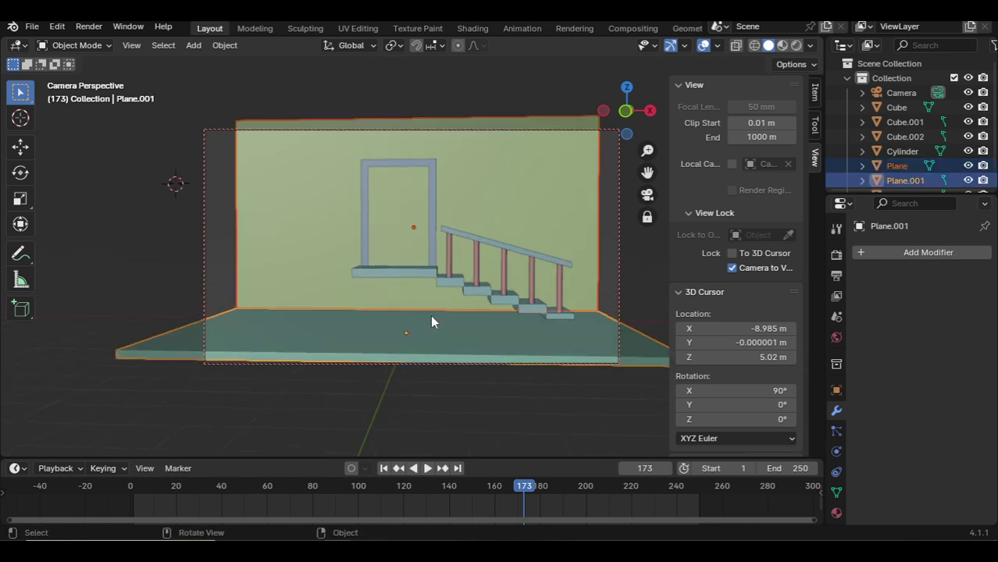
pyautogui.press('s')
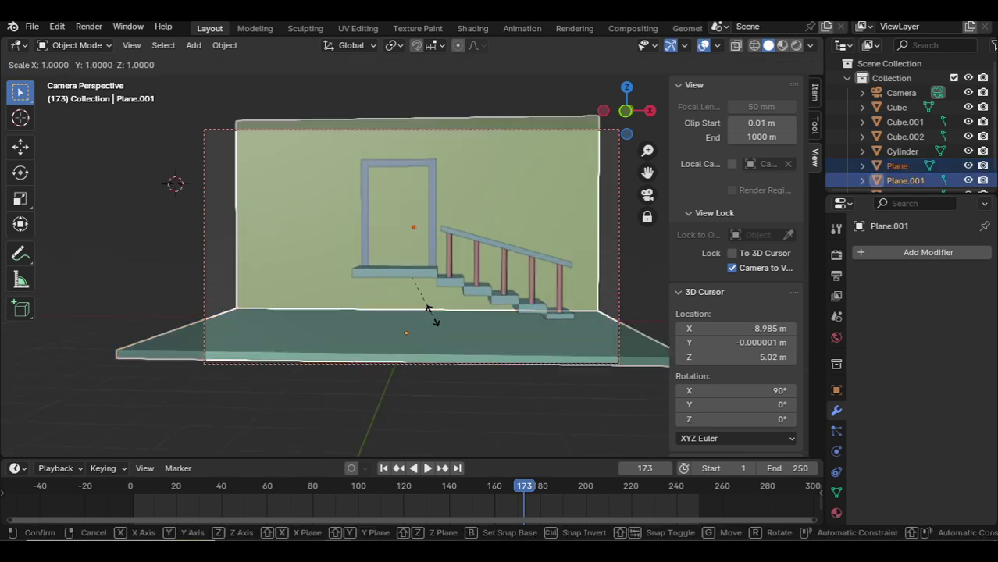
pyautogui.press('x')
pyautogui.click(486, 305)
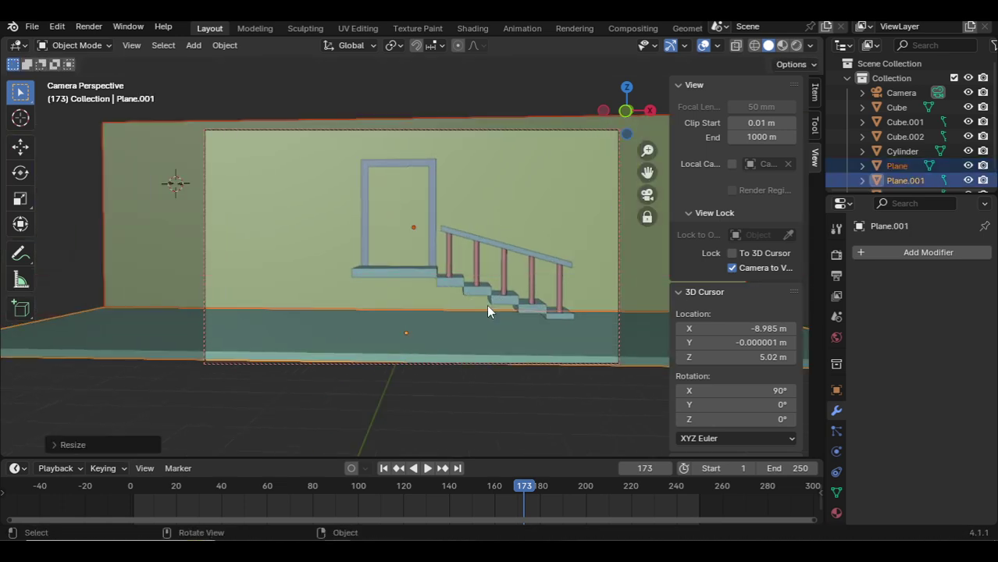
# - Make the back wall taller and higher along Z, then angle the camera shot on the stairs
pyautogui.click(507, 139)
pyautogui.press('s')
pyautogui.press('z')
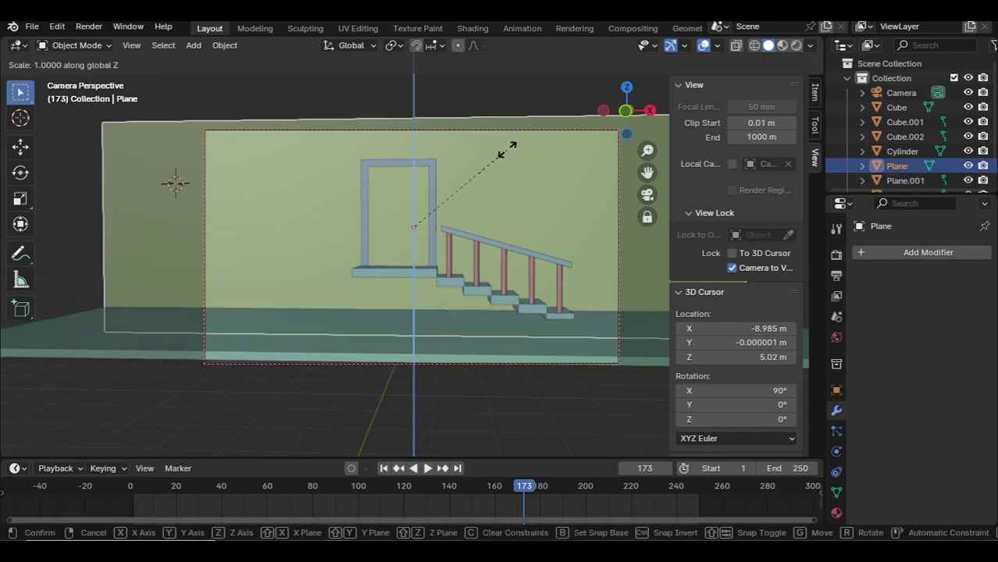
pyautogui.click(504, 117)
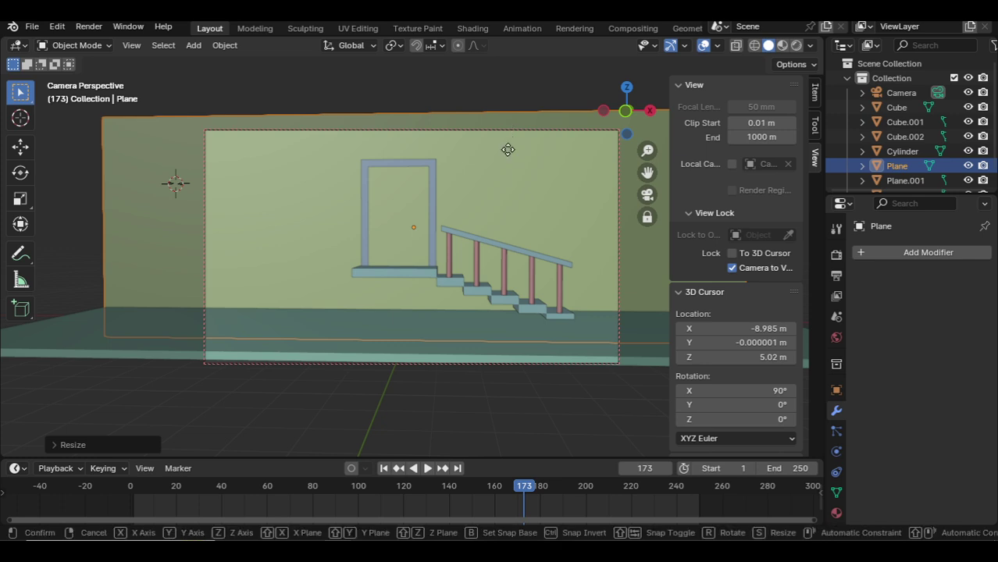
pyautogui.press('g')
pyautogui.press('z')
pyautogui.click(516, 84)
pyautogui.moveTo(465, 225)
pyautogui.mouseDown(button='middle')
pyautogui.moveTo(526, 247)
pyautogui.moveTo(512, 264)
pyautogui.mouseUp(button='middle')
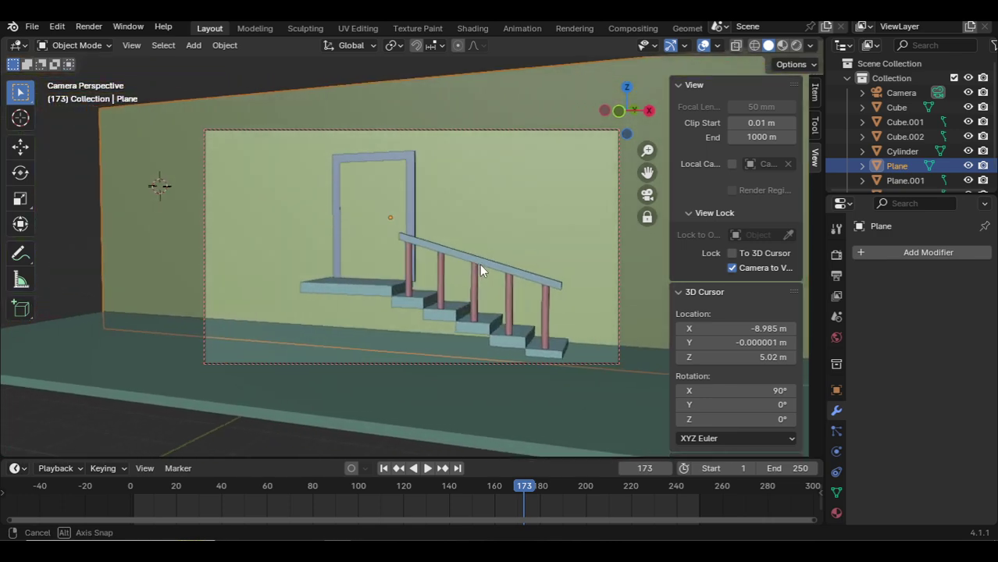
pyautogui.moveTo(512, 264)
pyautogui.mouseDown(button='middle')
pyautogui.moveTo(526, 285)
pyautogui.moveTo(371, 333)
pyautogui.mouseUp(button='middle')
# - In right side view, add a cylinder and place it low, left of the wall
pyautogui.press('KP_1')
pyautogui.scroll(-2, 469, 321)
pyautogui.scroll(2, 367, 328)
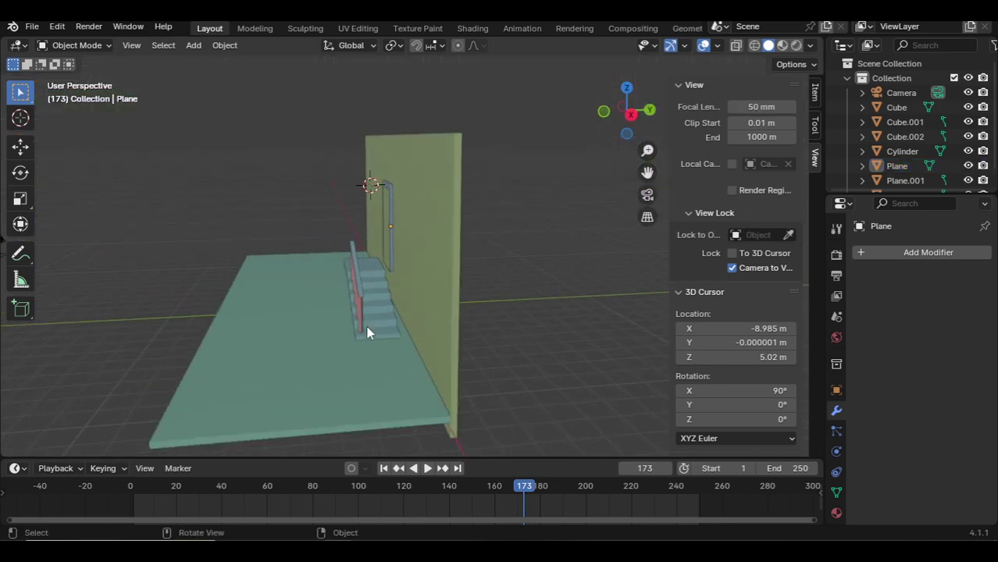
pyautogui.press('KP_3')
pyautogui.scroll(2, 285, 242)
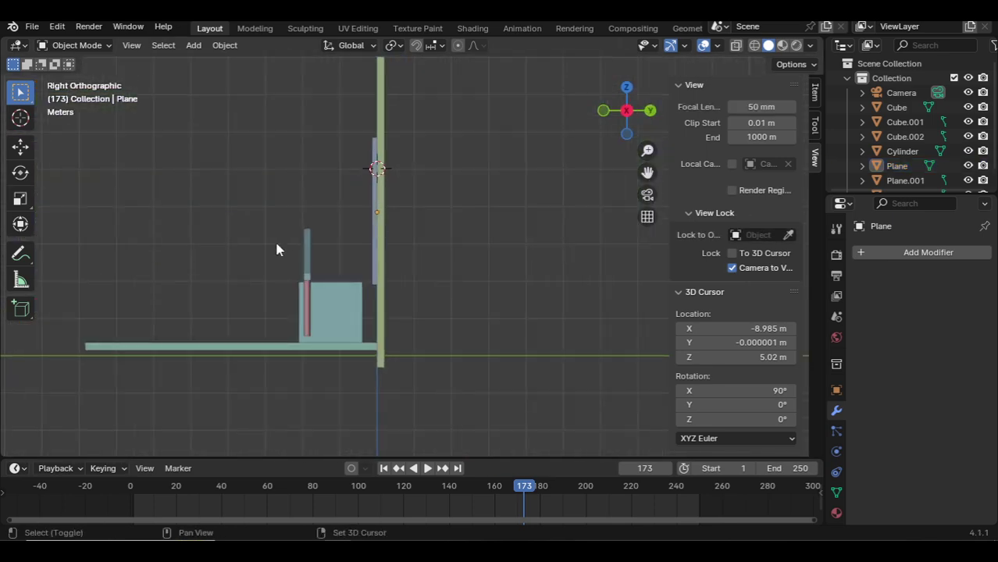
pyautogui.keyDown('shift'); pyautogui.moveTo(274, 239); pyautogui.dragTo(340, 232, button='middle'); pyautogui.keyUp('shift')
pyautogui.hotkey('shift', 'a')
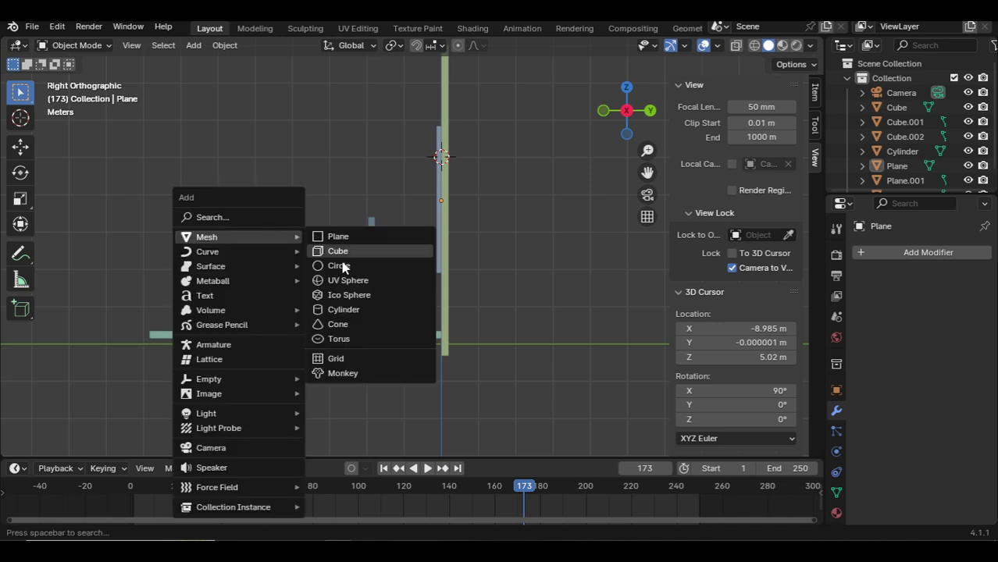
pyautogui.click(344, 310)
pyautogui.scroll(-2, 526, 301)
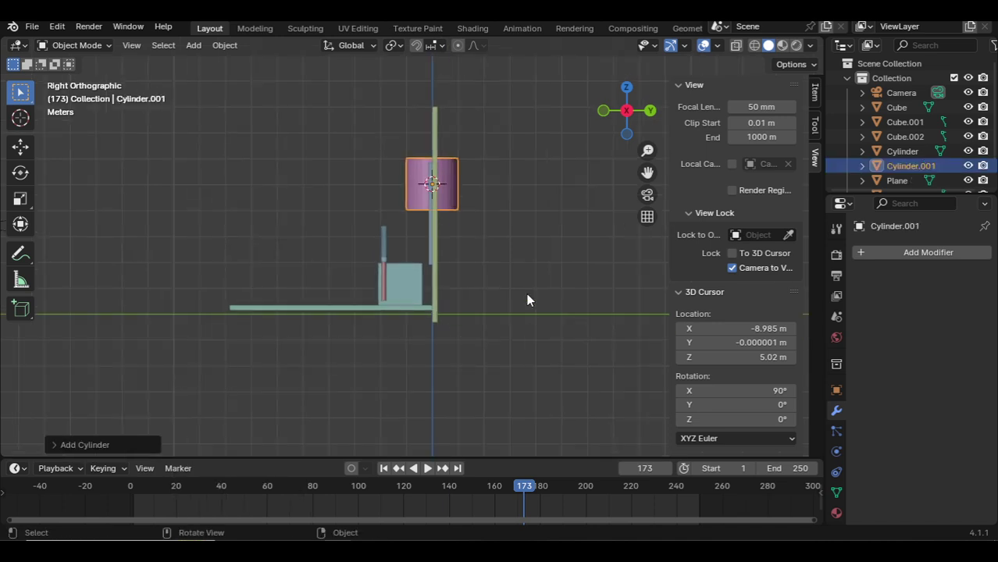
pyautogui.press('g')
pyautogui.click(384, 335)
# - Scale the cylinder along Z to flatten it into a thin base cake tier
pyautogui.scroll(2, 318, 272)
pyautogui.scroll(2, 568, 350)
pyautogui.scroll(1, 440, 240)
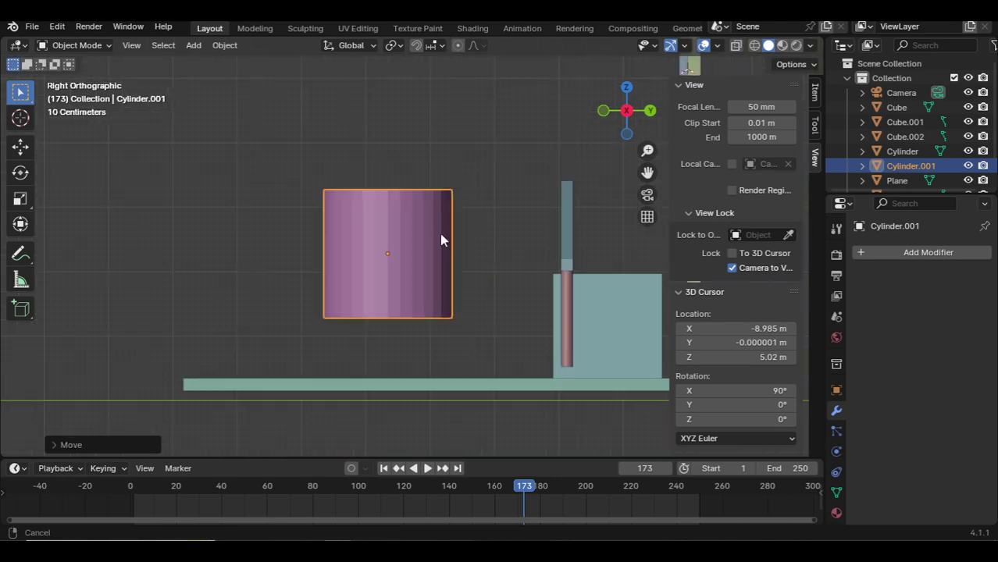
pyautogui.keyDown('shift'); pyautogui.moveTo(442, 240); pyautogui.dragTo(424, 219, button='middle'); pyautogui.keyUp('shift')
pyautogui.press('s')
pyautogui.press('z')
pyautogui.click(388, 250)
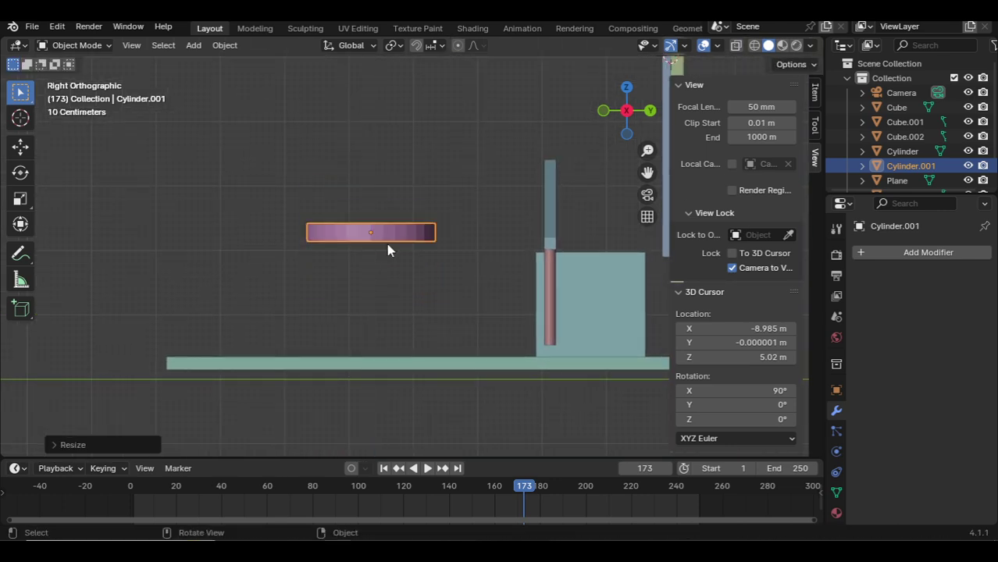
pyautogui.scroll(1, 388, 250)
pyautogui.keyDown('shift'); pyautogui.moveTo(388, 250); pyautogui.dragTo(390, 317, button='middle'); pyautogui.keyUp('shift')
# - Duplicate the tier upward and shrink the copy into a smaller second tier
pyautogui.hotkey('shift', 'd')
pyautogui.press('z')
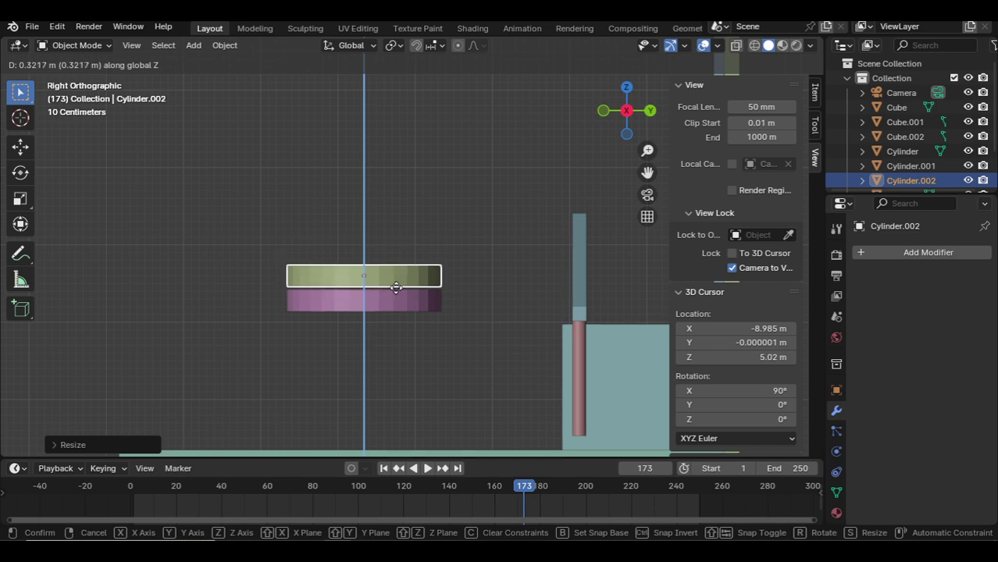
pyautogui.click(397, 289)
pyautogui.press('s')
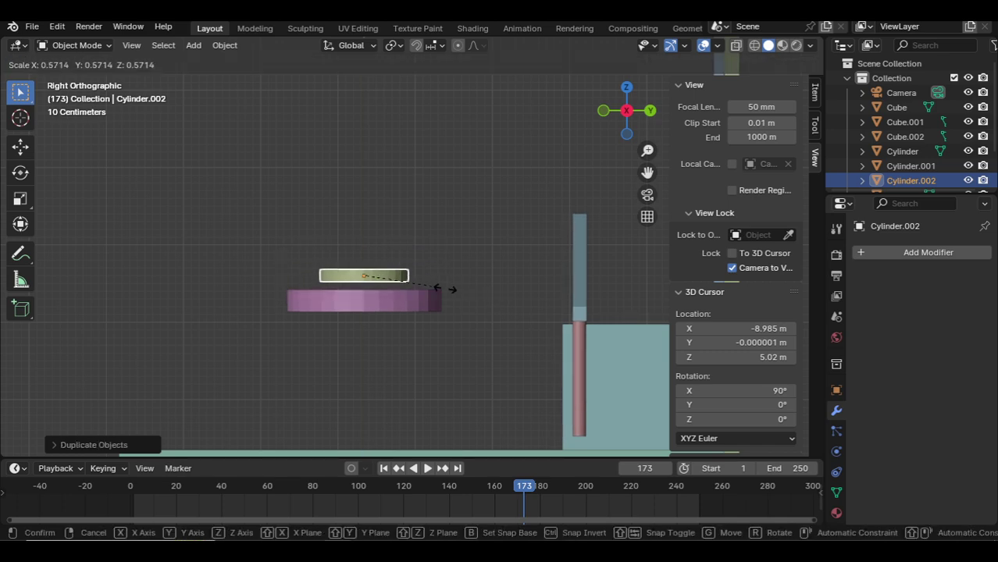
pyautogui.click(429, 288)
# - Adjust the second tier's height along Z, undoing an accidental move
pyautogui.scroll(3, 378, 281)
pyautogui.press('s')
pyautogui.press('z')
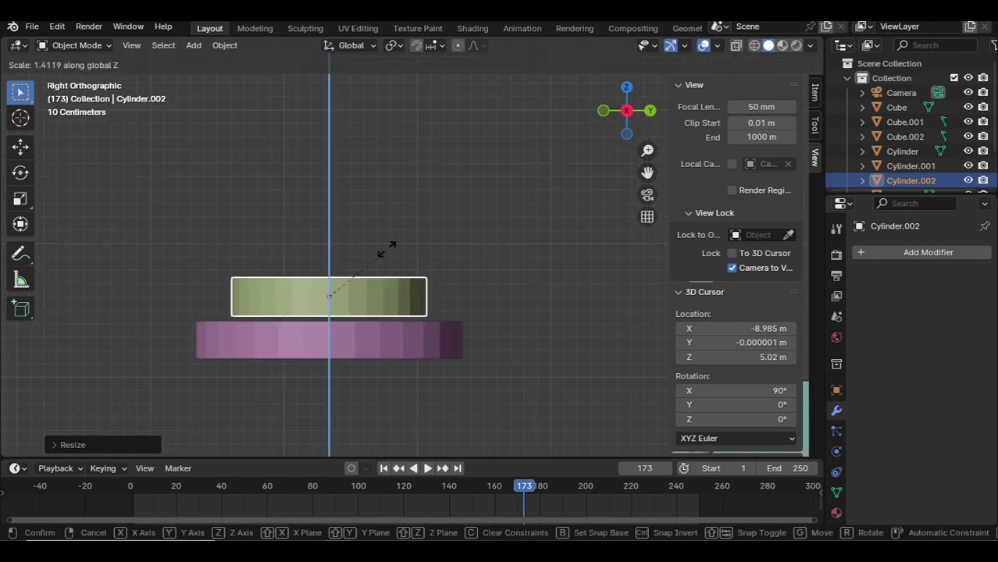
pyautogui.click(414, 264)
pyautogui.press('g')
pyautogui.press('z')
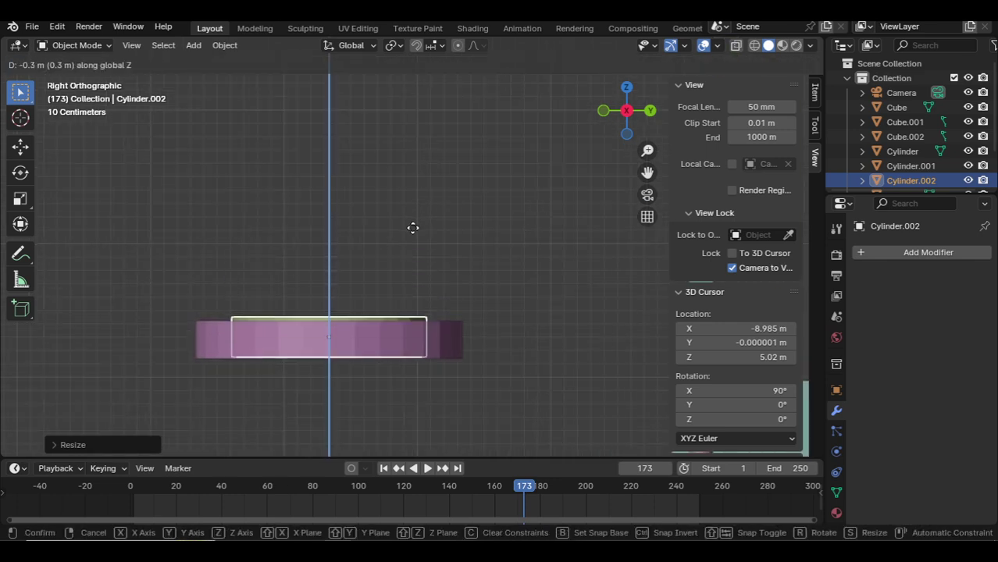
pyautogui.click(413, 228)
pyautogui.hotkey('ctrl', 'z')
pyautogui.press('s')
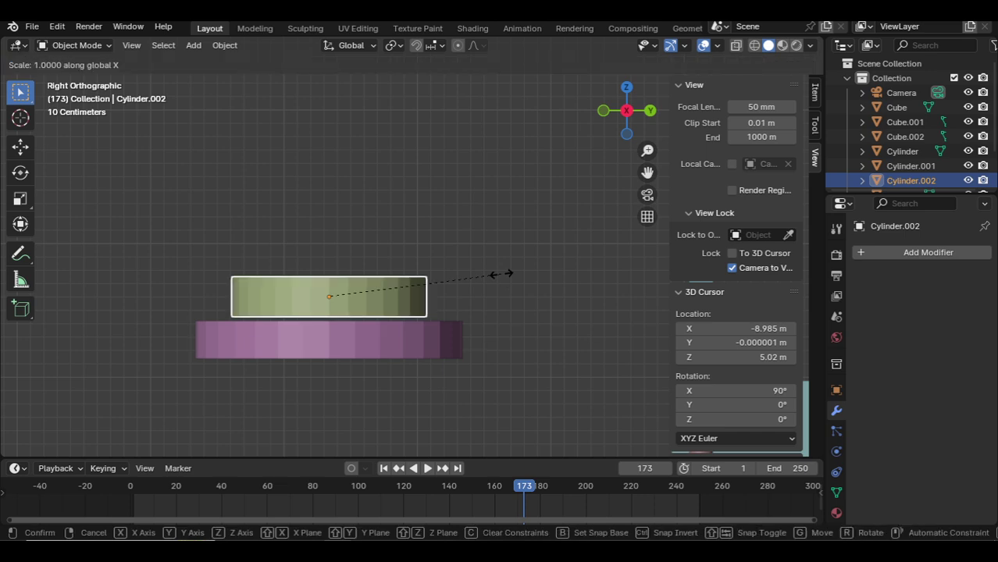
pyautogui.press('z')
pyautogui.click(435, 265)
# - Duplicate the second tier upward and shrink it into a smaller top tier
pyautogui.hotkey('shift', 'd')
pyautogui.press('z')
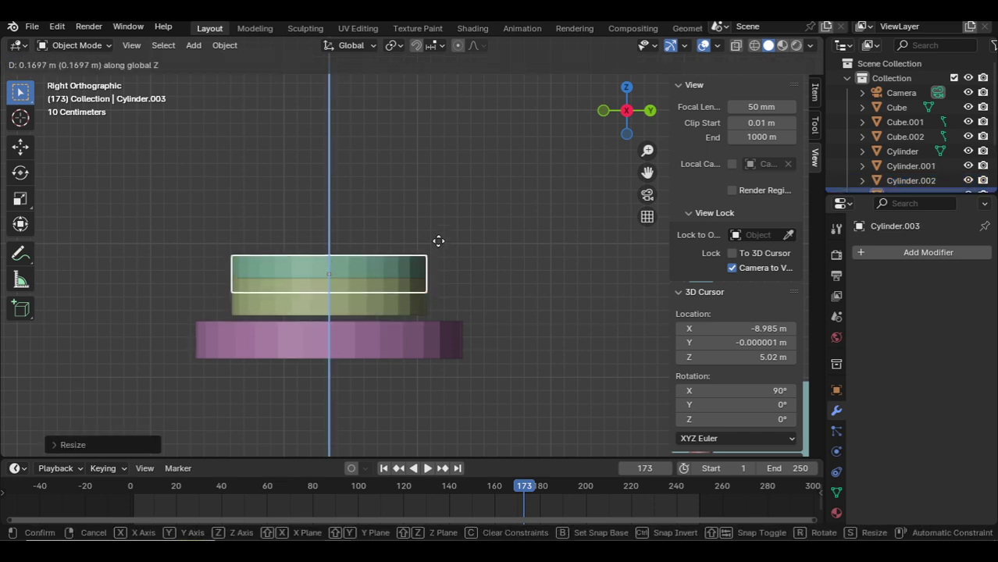
pyautogui.click(438, 224)
pyautogui.press('s')
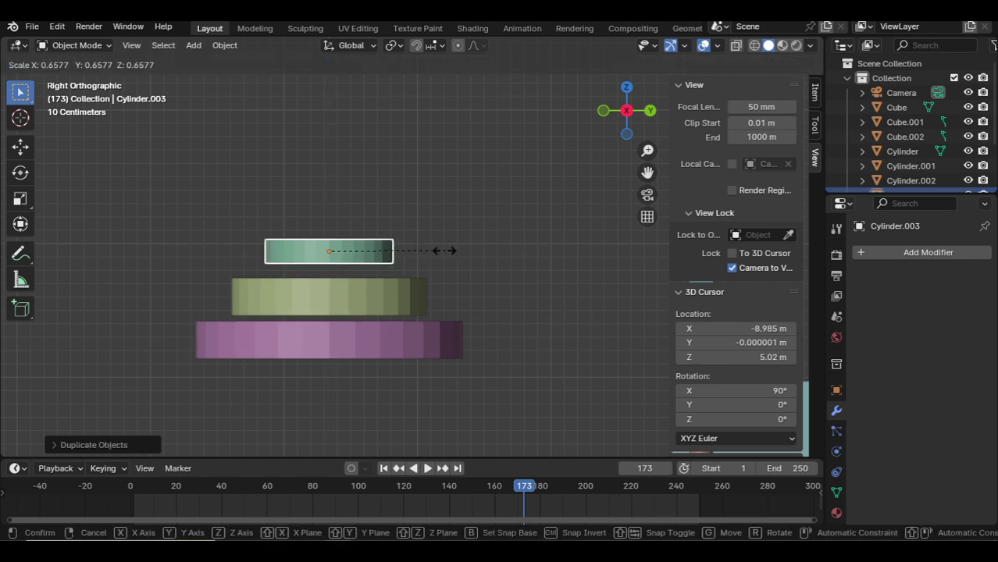
pyautogui.click(434, 251)
pyautogui.press('s')
pyautogui.press('z')
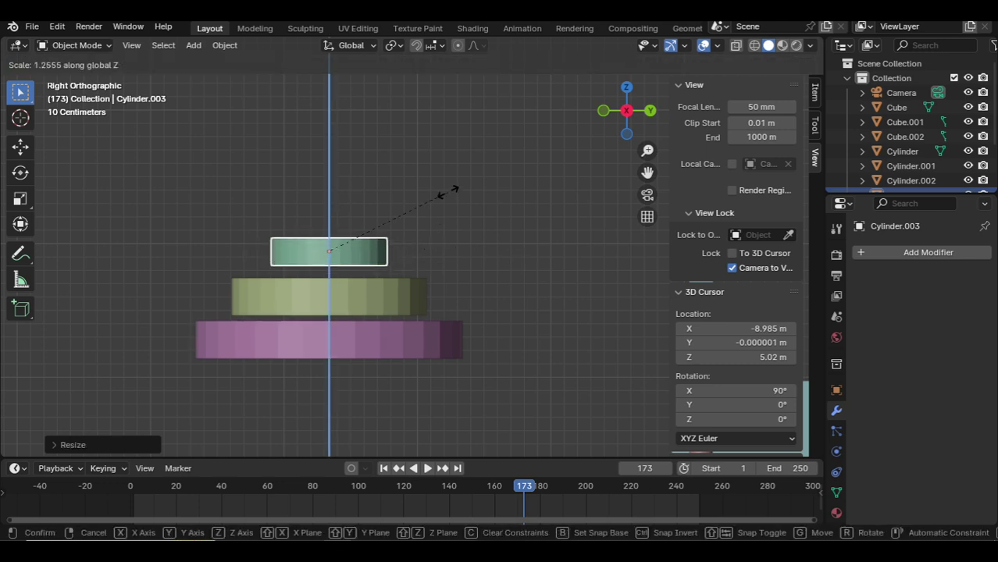
# - Drop the top tier onto the middle, the middle onto the base, then box-select all three
pyautogui.press('g')
pyautogui.press('z')
pyautogui.click(406, 248)
pyautogui.keyDown('shift'); pyautogui.click(329, 290); pyautogui.keyUp('shift')
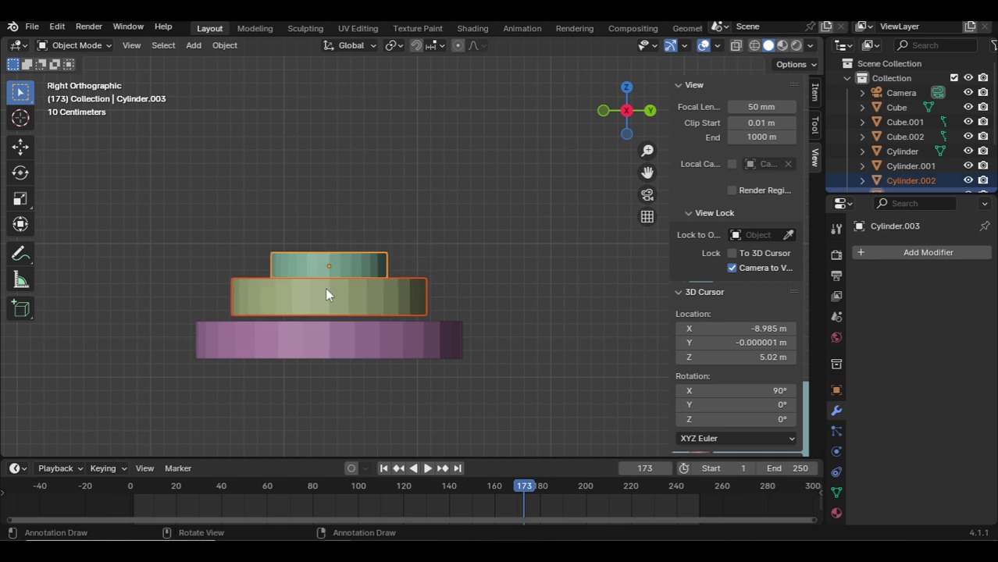
pyautogui.press('g')
pyautogui.press('z')
pyautogui.click(326, 349)
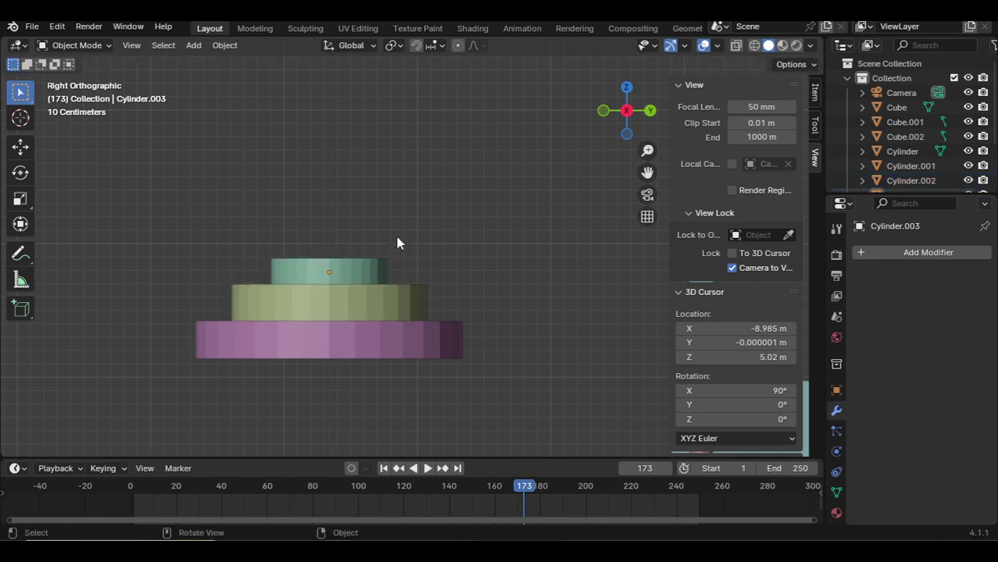
pyautogui.scroll(-2, 396, 236)
pyautogui.moveTo(356, 256); pyautogui.dragTo(385, 366)
# - In front view, move the three-tier cake under the door frame near the stairs
pyautogui.press('KP_1')
pyautogui.scroll(-6, 431, 343)
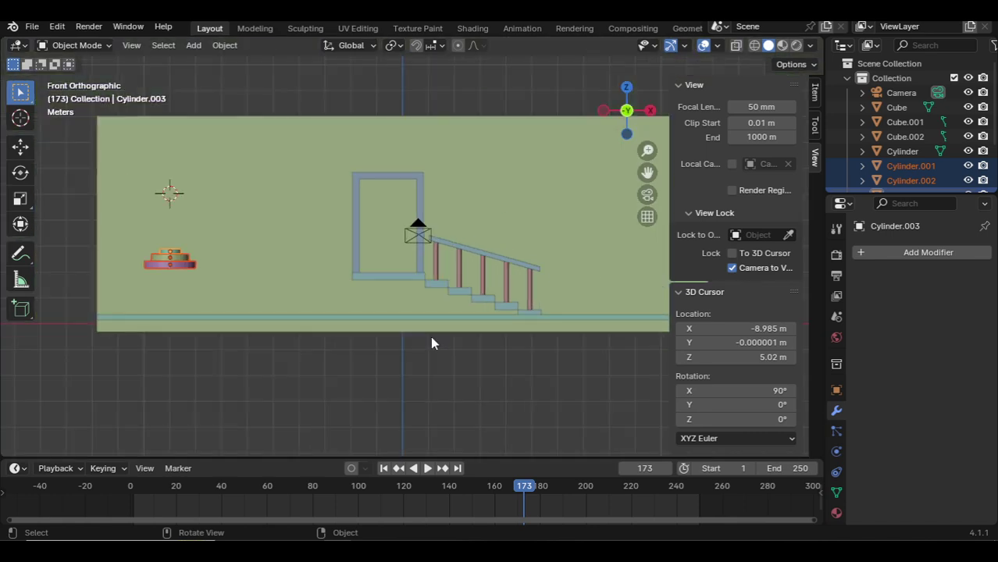
pyautogui.press('g')
pyautogui.click(465, 334)
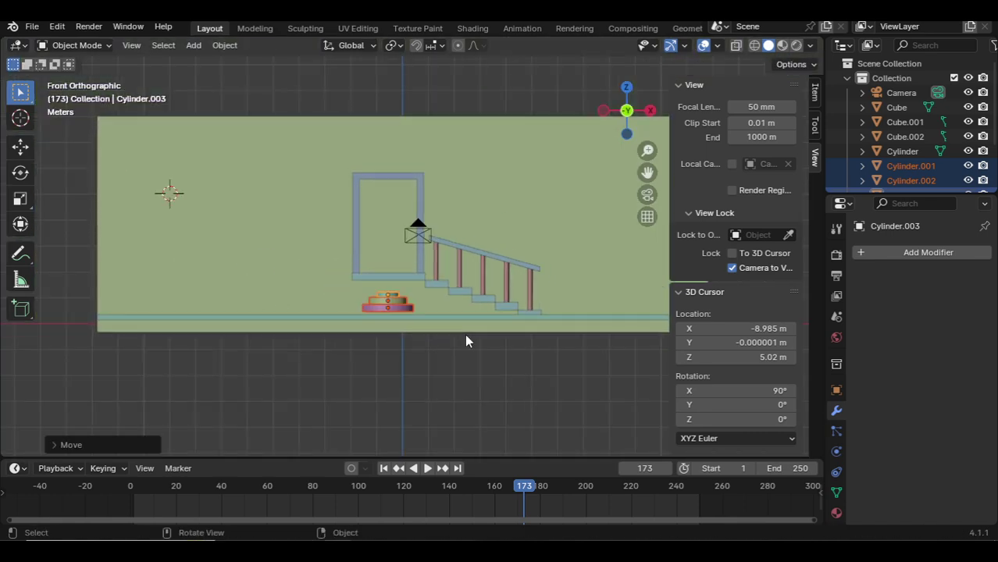
pyautogui.scroll(4, 391, 307)
# - Reframe the camera shot closer to the door and stairs
pyautogui.press('KP_0')
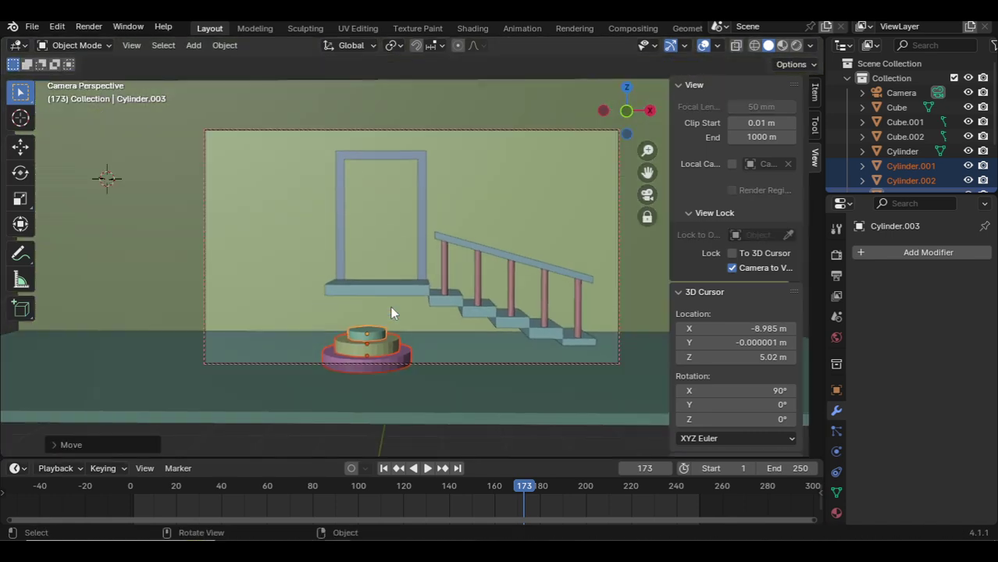
pyautogui.moveTo(402, 297)
pyautogui.mouseDown(button='middle')
pyautogui.moveTo(404, 280)
pyautogui.moveTo(420, 294)
pyautogui.mouseUp(button='middle')
pyautogui.moveTo(440, 301)
pyautogui.mouseDown(button='middle')
pyautogui.moveTo(487, 290)
pyautogui.moveTo(477, 291)
pyautogui.mouseUp(button='middle')
pyautogui.press('KP_5')
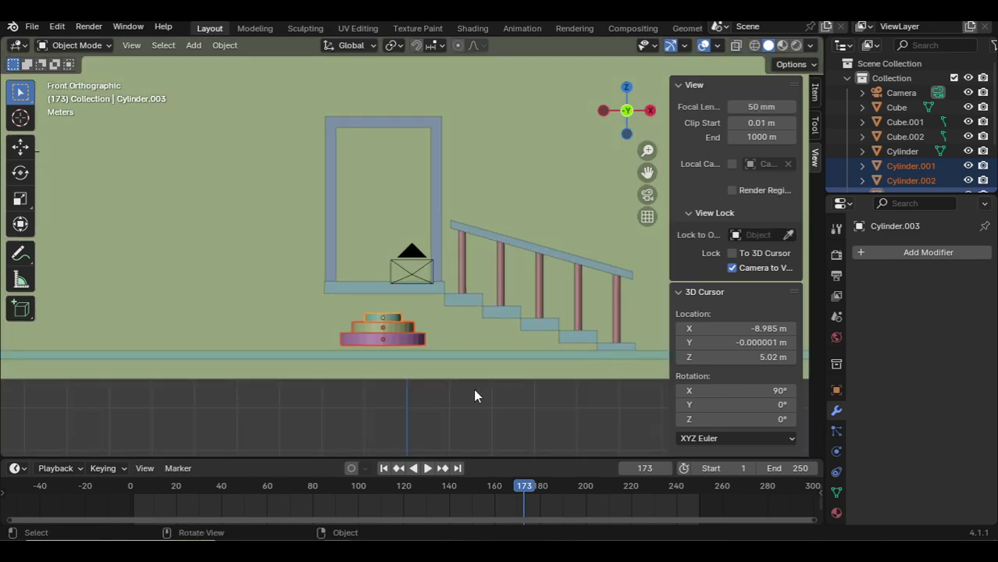
# - In right view, enlarge the cake and lower it along Z onto the floor
pyautogui.press('KP_3')
pyautogui.scroll(2, 407, 331)
pyautogui.press('s')
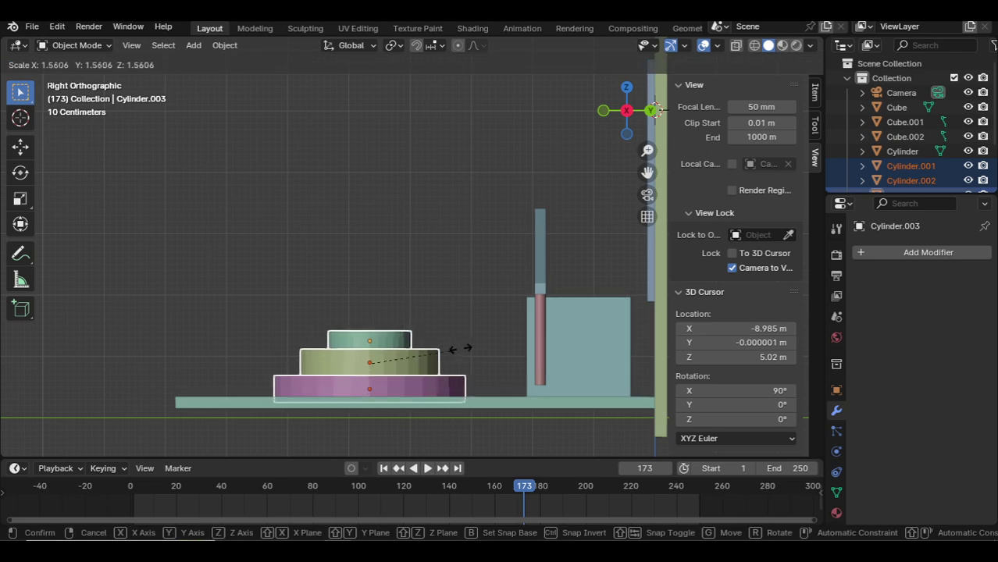
pyautogui.click(468, 346)
pyautogui.press('g')
pyautogui.press('z')
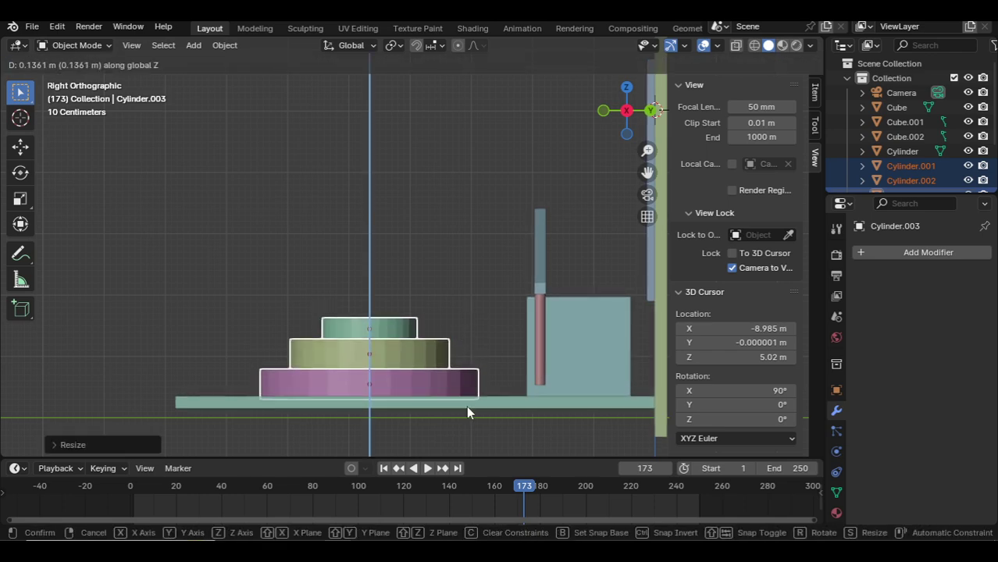
pyautogui.click(468, 411)
# - Check the camera angle, then shift the cake along Y nearer the stairs
pyautogui.press('KP_0')
pyautogui.moveTo(537, 273); pyautogui.dragTo(541, 259, button='middle')
pyautogui.press('g')
pyautogui.press('y')
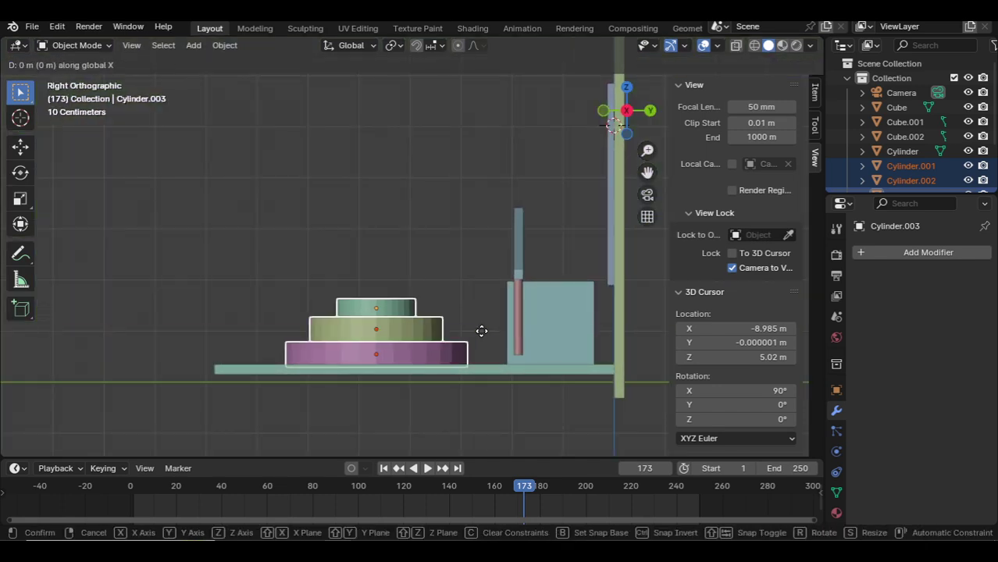
pyautogui.click(514, 329)
# - Shrink the cake to 0.7172 scale, deselect it and return to camera view
pyautogui.press('s')
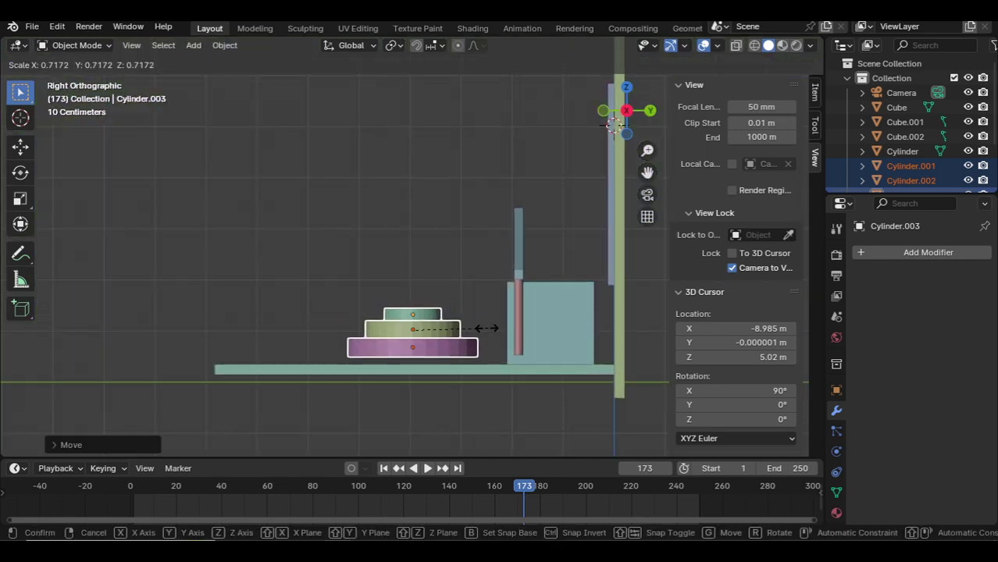
pyautogui.hotkey('shift', 'x')
pyautogui.click(480, 344)
pyautogui.click(484, 268)
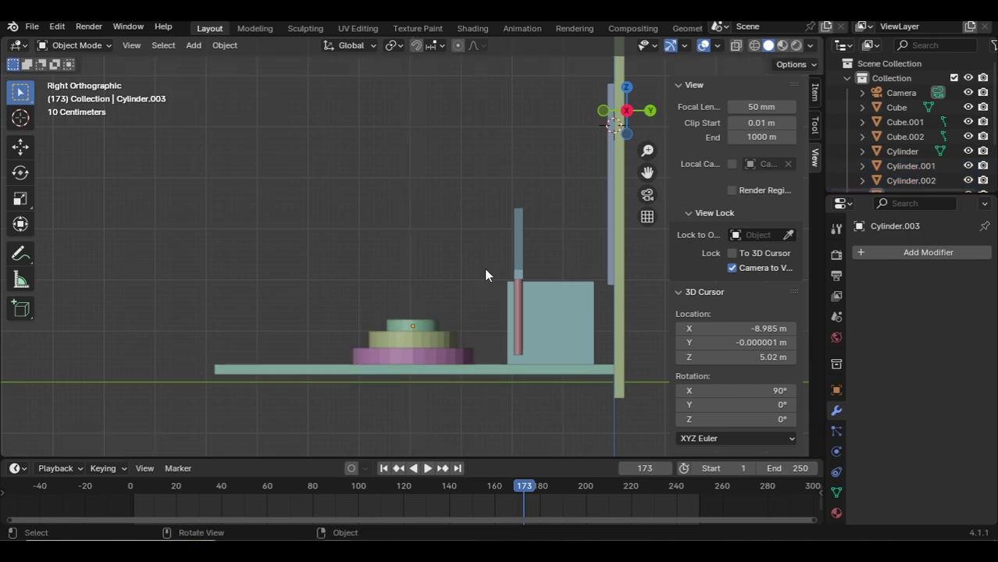
pyautogui.press('KP_0')
# - Nudge the camera framing, rewind the timeline to frame 0 and select the camera
pyautogui.moveTo(513, 312)
pyautogui.mouseDown(button='middle')
pyautogui.moveTo(514, 281)
pyautogui.moveTo(523, 282)
pyautogui.mouseUp(button='middle')
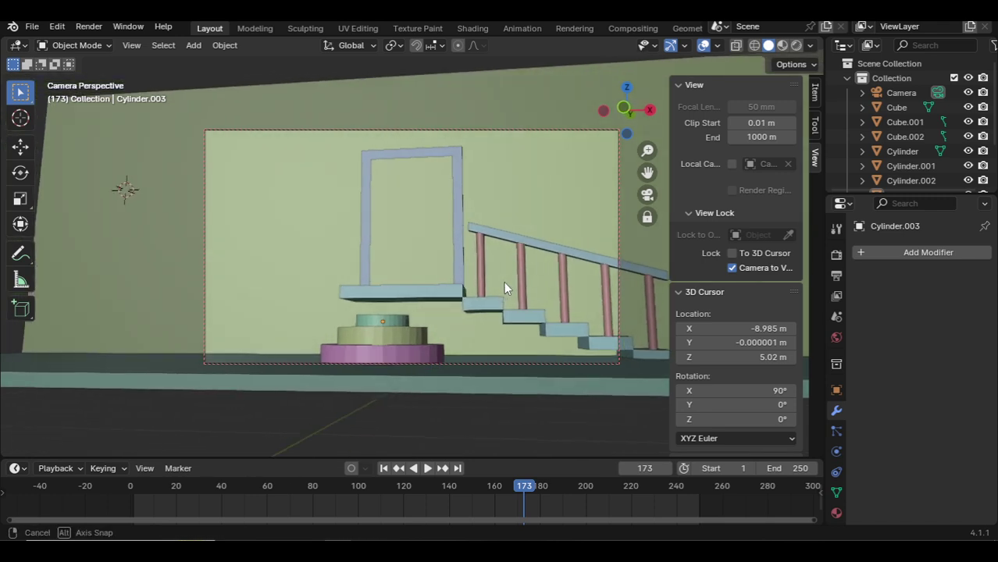
pyautogui.moveTo(522, 486); pyautogui.dragTo(130, 493)
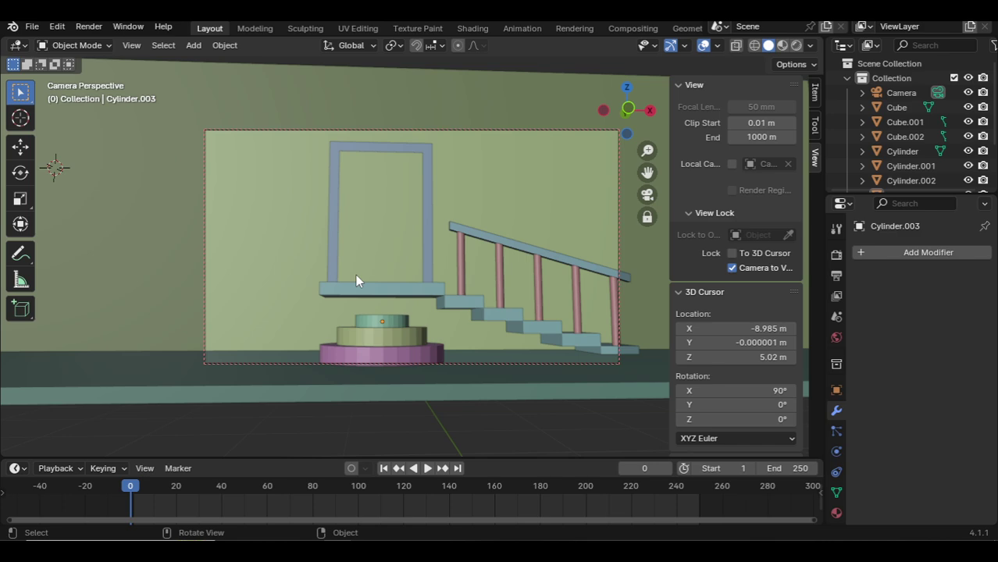
pyautogui.click(418, 363)
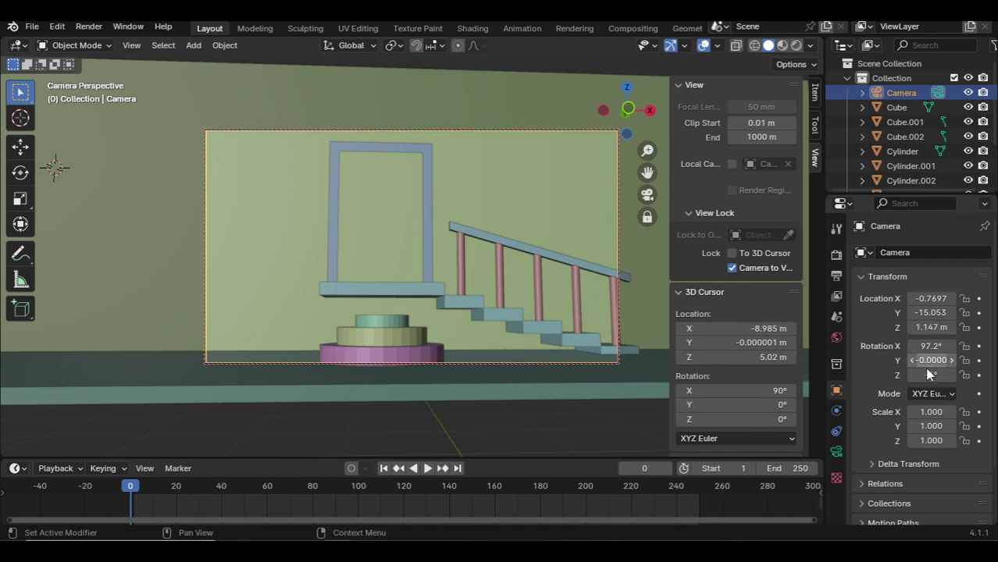
# - Keyframe the camera at frame 0, enable auto-keying, and pose it at frame 39
pyautogui.press('i')
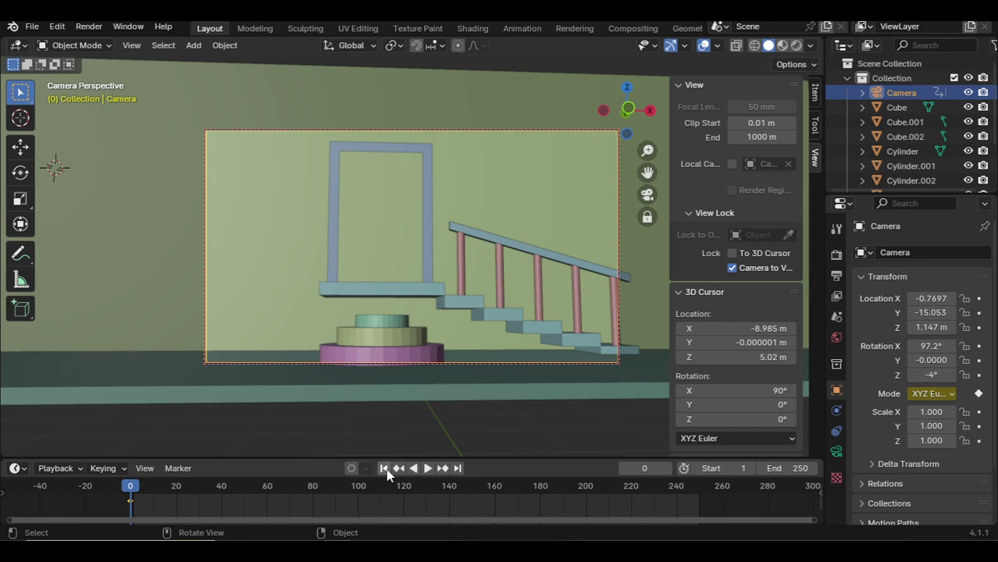
pyautogui.click(351, 469)
pyautogui.moveTo(398, 326); pyautogui.dragTo(417, 318, button='middle')
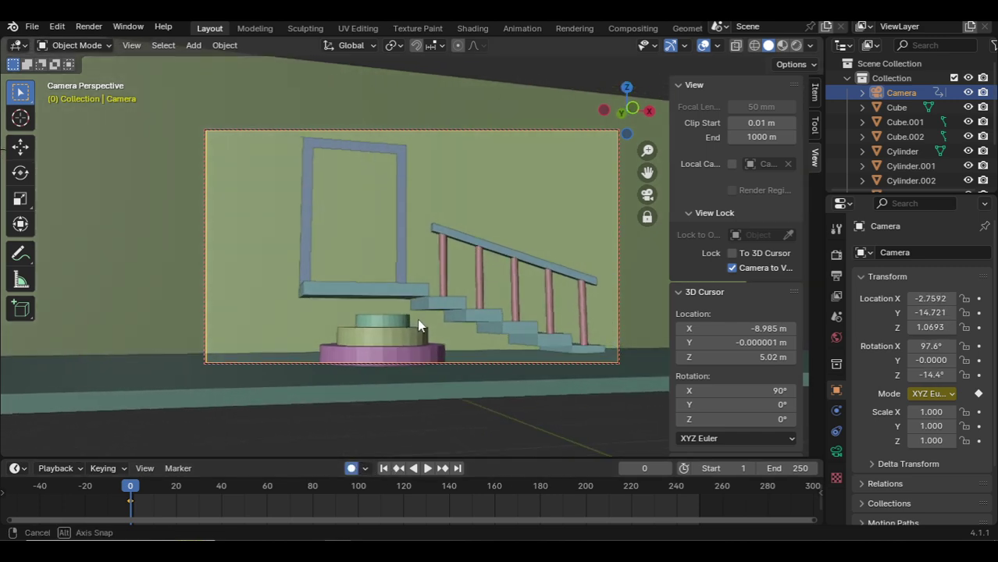
pyautogui.moveTo(200, 490); pyautogui.dragTo(219, 489)
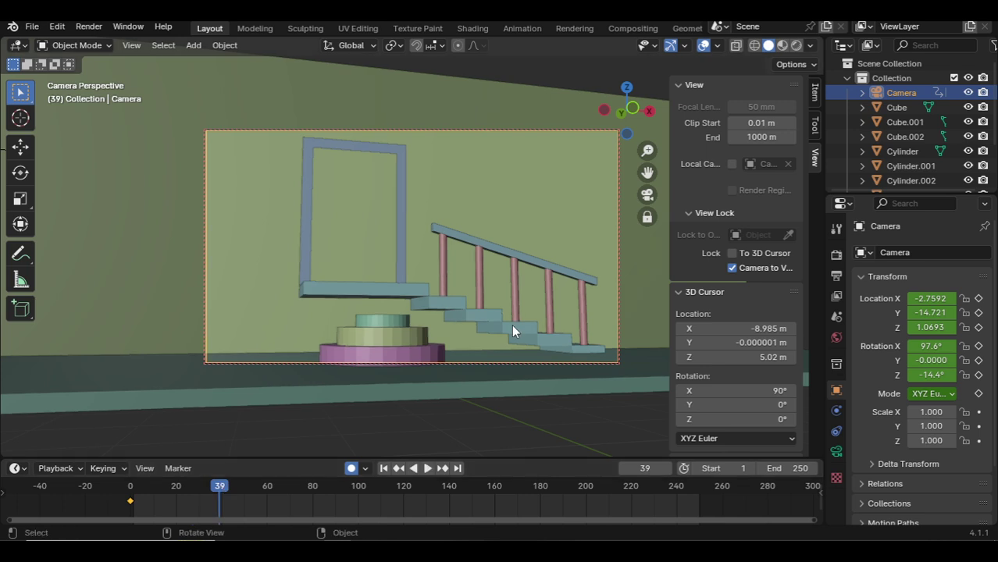
pyautogui.moveTo(512, 324); pyautogui.dragTo(505, 320, button='middle')
# - Set new camera poses at frames 97 and 174, pulling back at 174
pyautogui.click(473, 486)
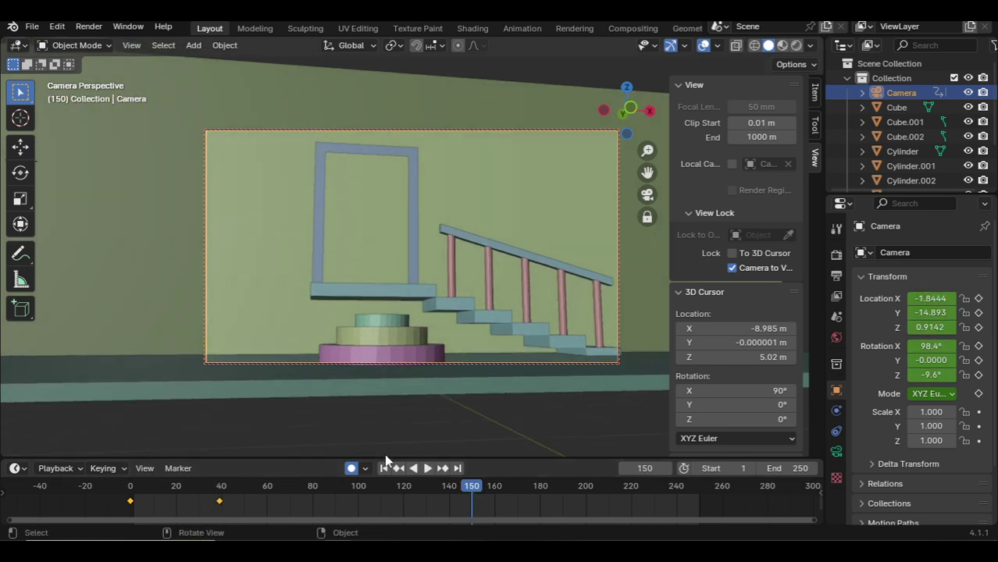
pyautogui.click(353, 492)
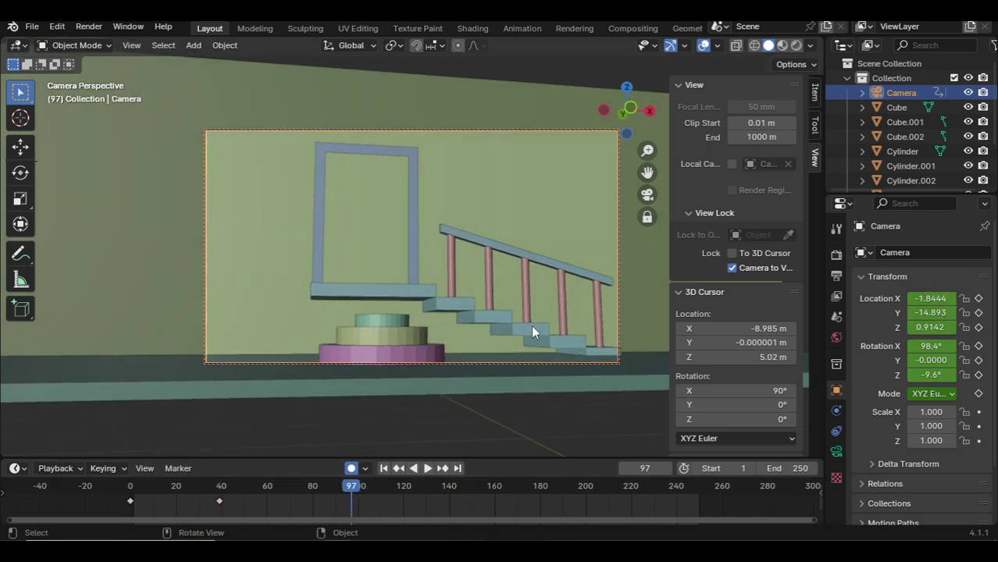
pyautogui.moveTo(532, 328)
pyautogui.mouseDown(button='middle')
pyautogui.moveTo(503, 329)
pyautogui.moveTo(509, 339)
pyautogui.moveTo(514, 330)
pyautogui.mouseUp(button='middle')
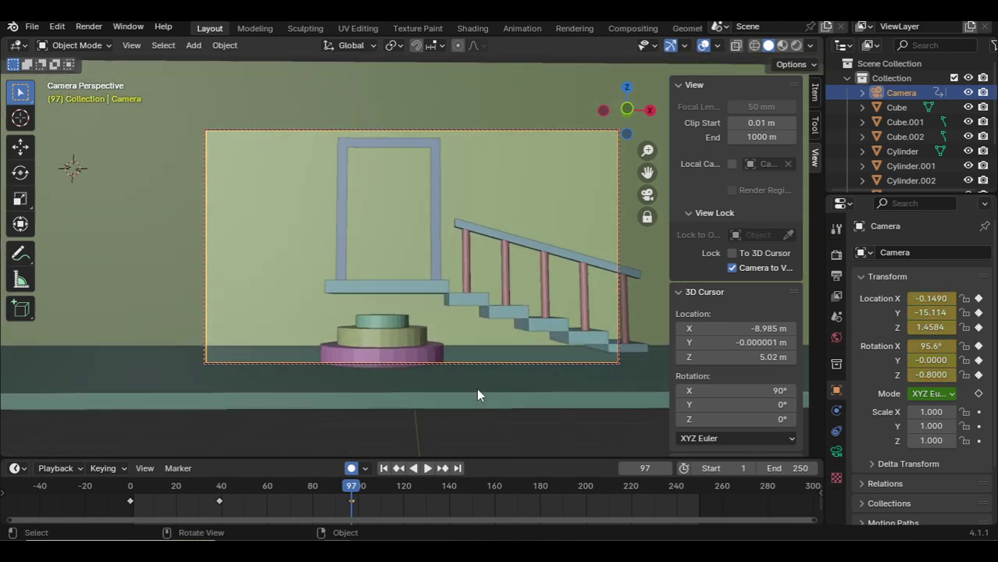
pyautogui.click(526, 488)
pyautogui.keyDown('ctrl'); pyautogui.moveTo(568, 382); pyautogui.dragTo(545, 331, button='middle'); pyautogui.keyUp('ctrl')
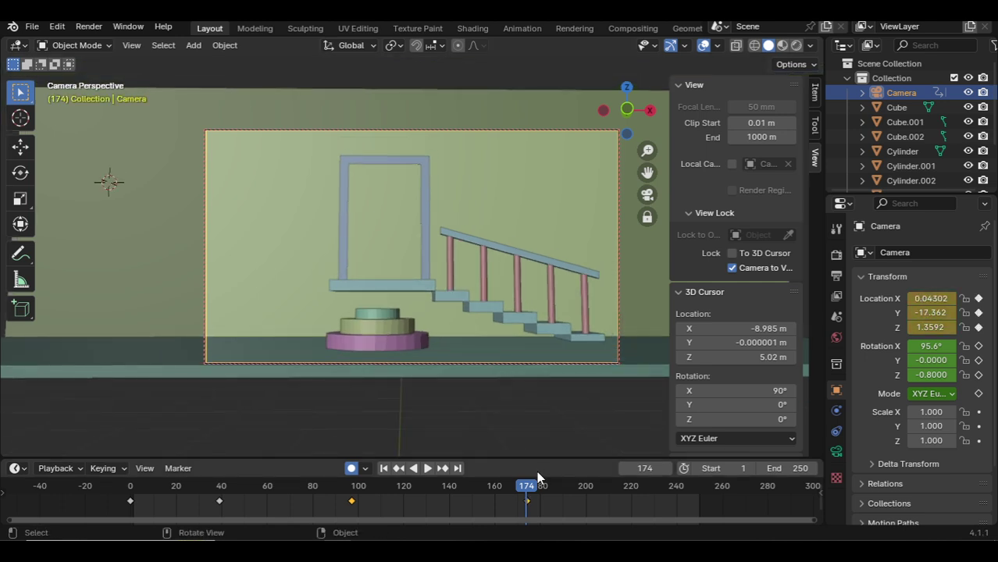
# - Set camera poses at frame 227 and the final frame 250
pyautogui.click(646, 487)
pyautogui.moveTo(587, 319); pyautogui.dragTo(554, 281, button='middle')
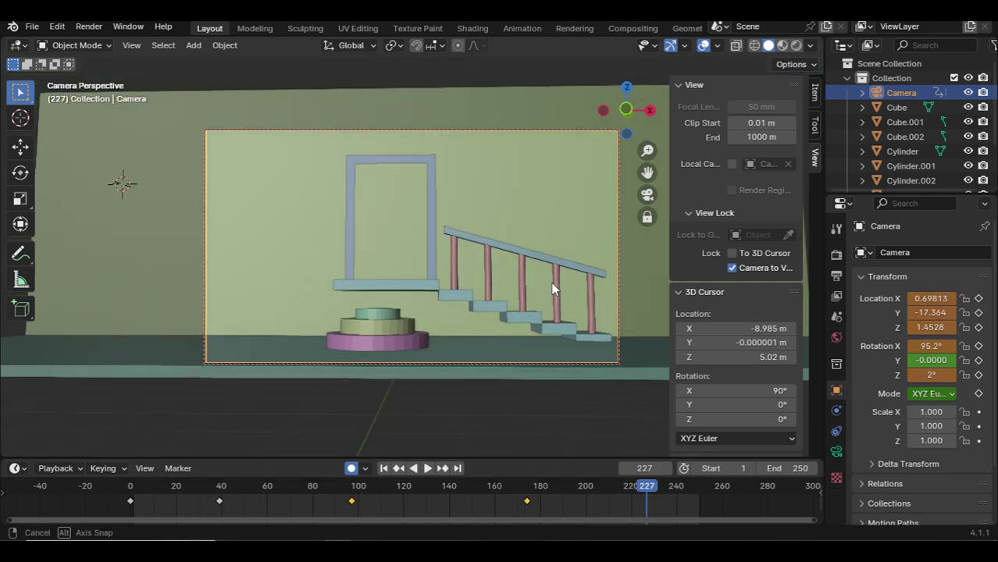
pyautogui.click(646, 468)
pyautogui.write('250')
pyautogui.press('Return')
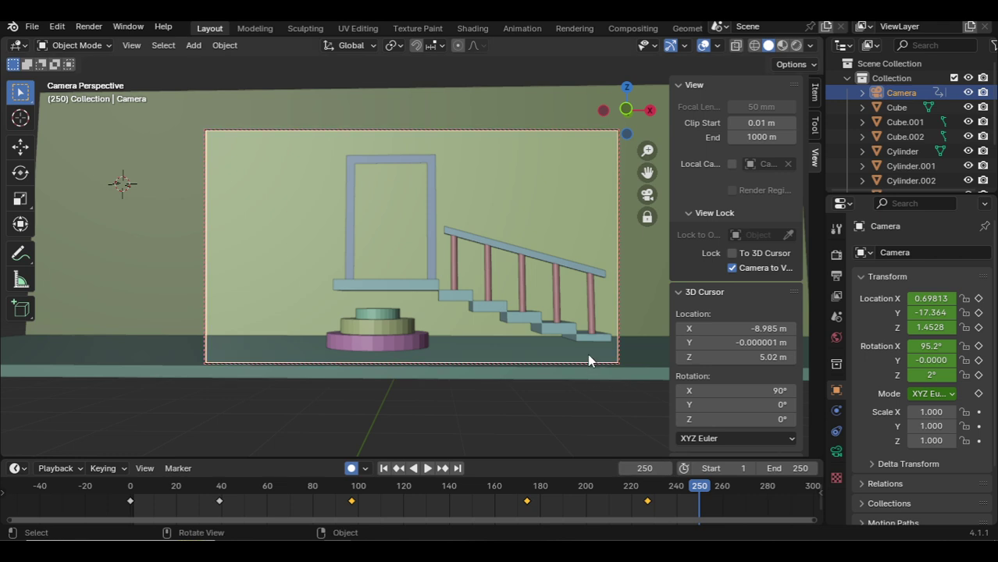
pyautogui.moveTo(595, 315); pyautogui.dragTo(574, 320, button='middle')
# - Play the camera sweep from frame 0, stop at frame 28, then select the floor plane
pyautogui.click(131, 486)
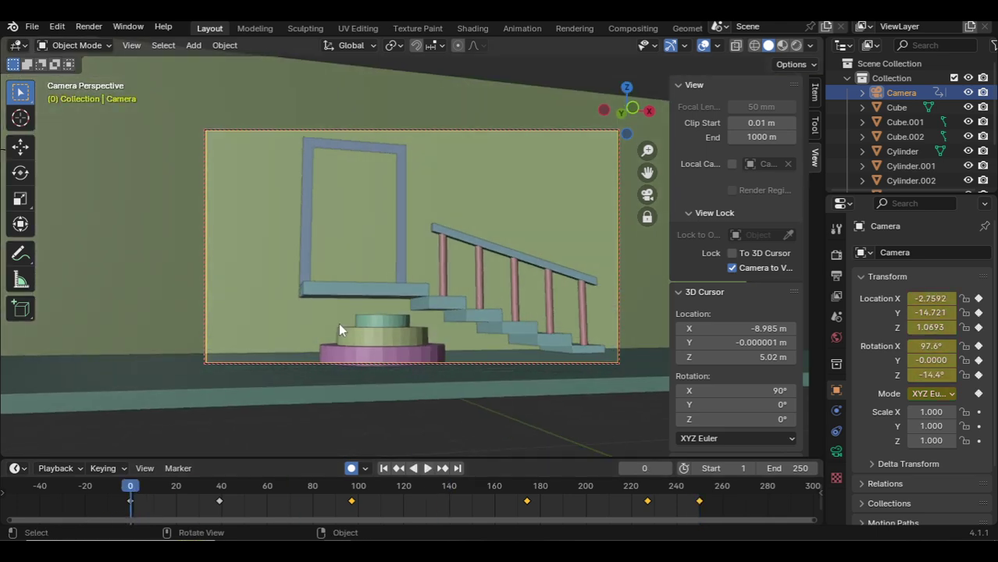
pyautogui.press('space')
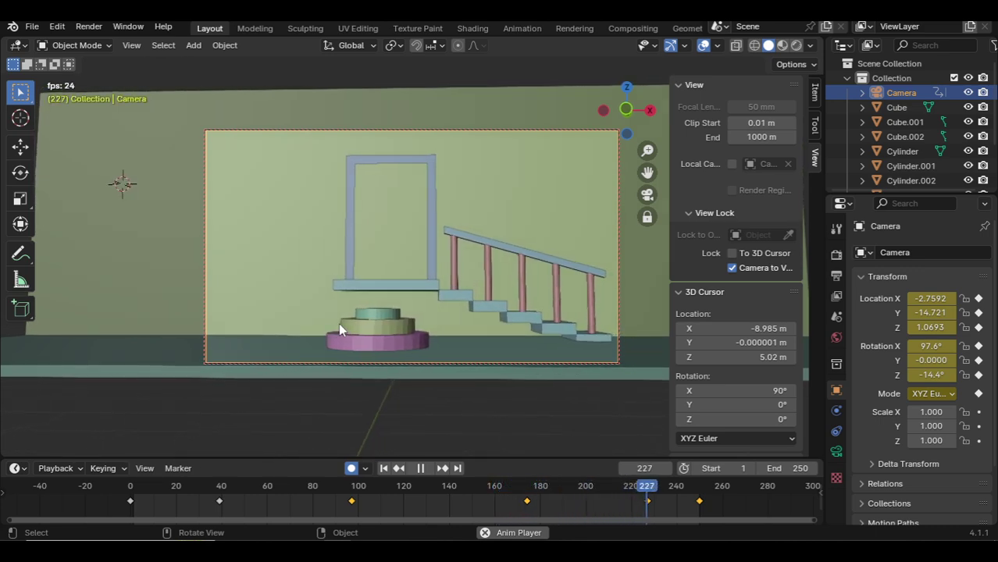
pyautogui.click(463, 421)
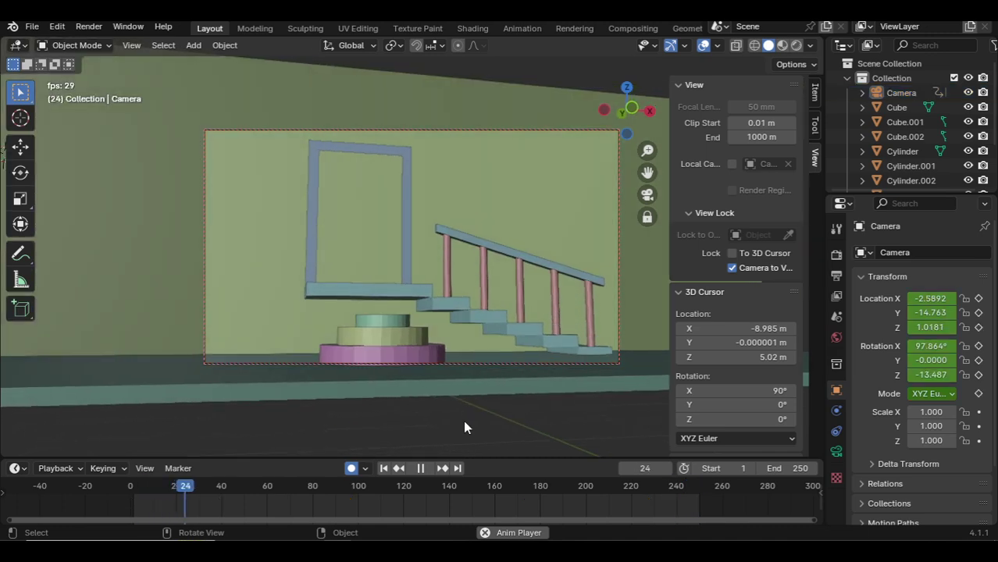
pyautogui.press('space')
pyautogui.click(462, 353)
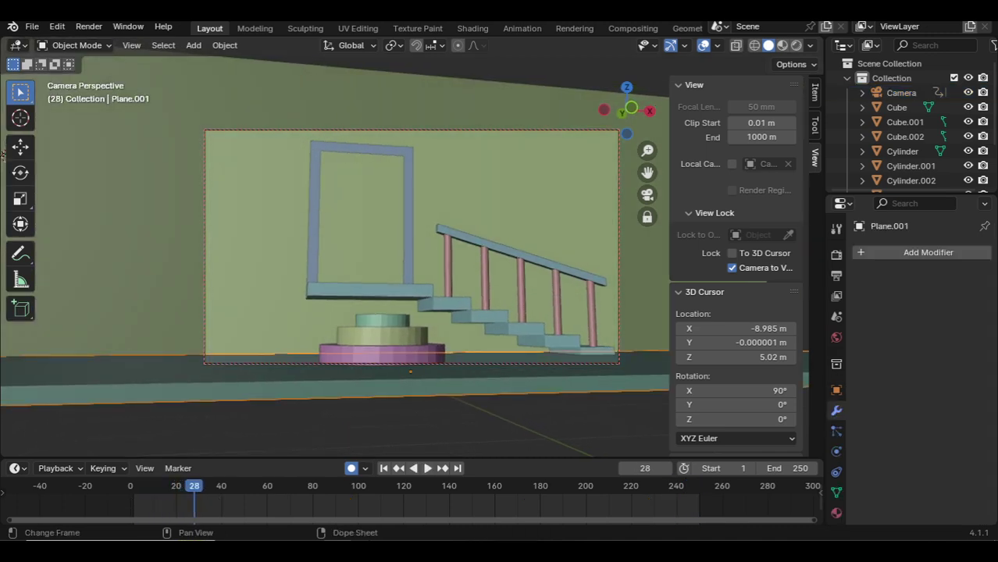